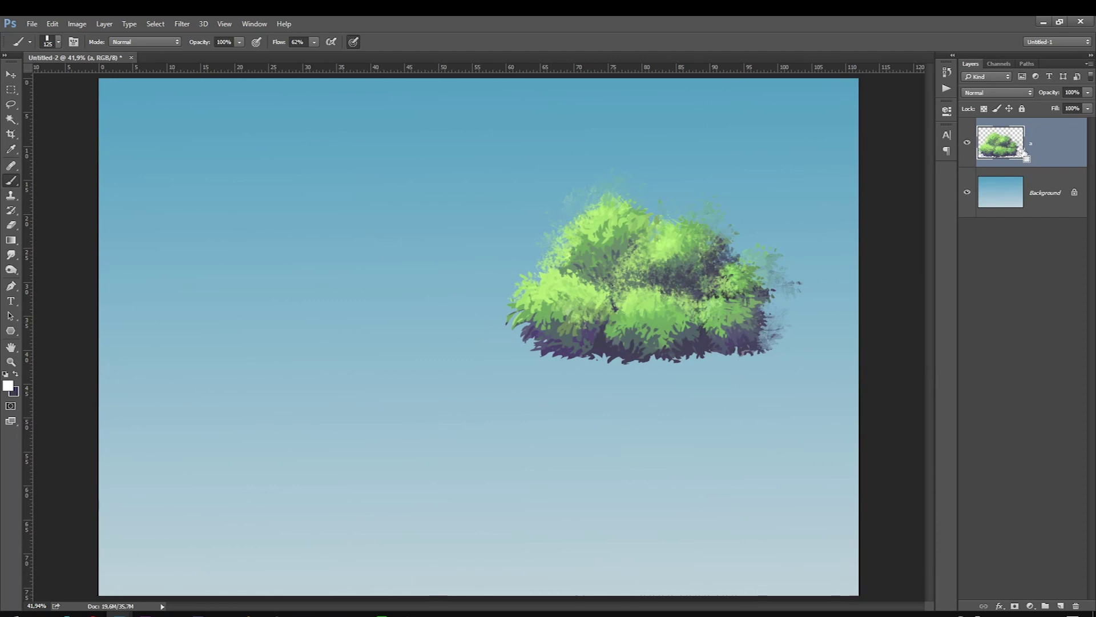
Step: Move the green bush layer to the centre of the sky gradient
key("v")
left_click_drag(509, 366, 363, 417)
key("e")
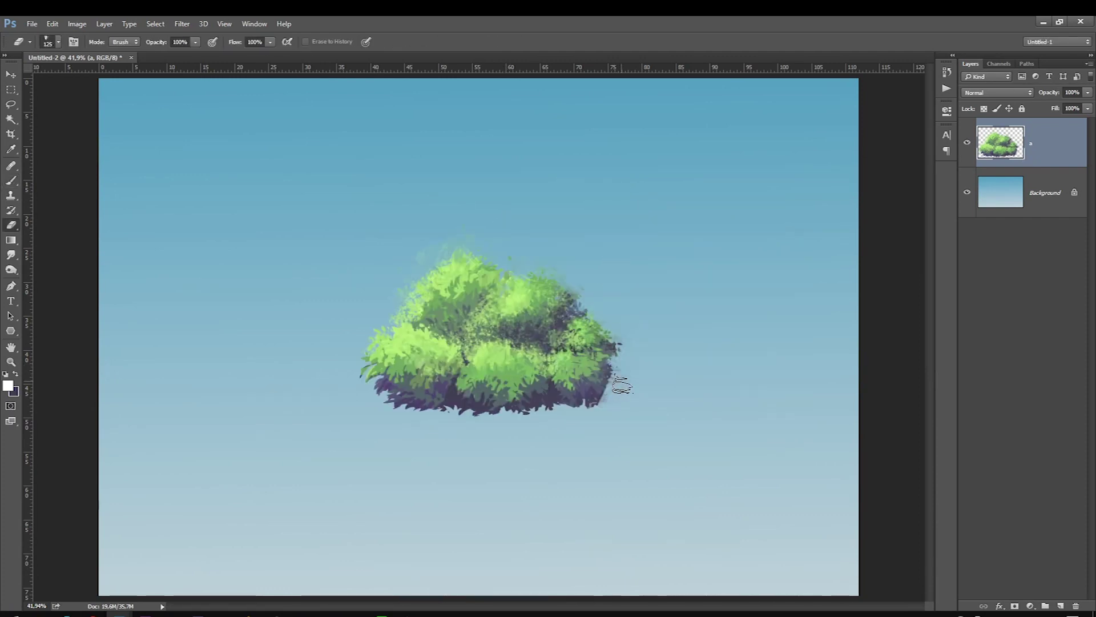
key("b")
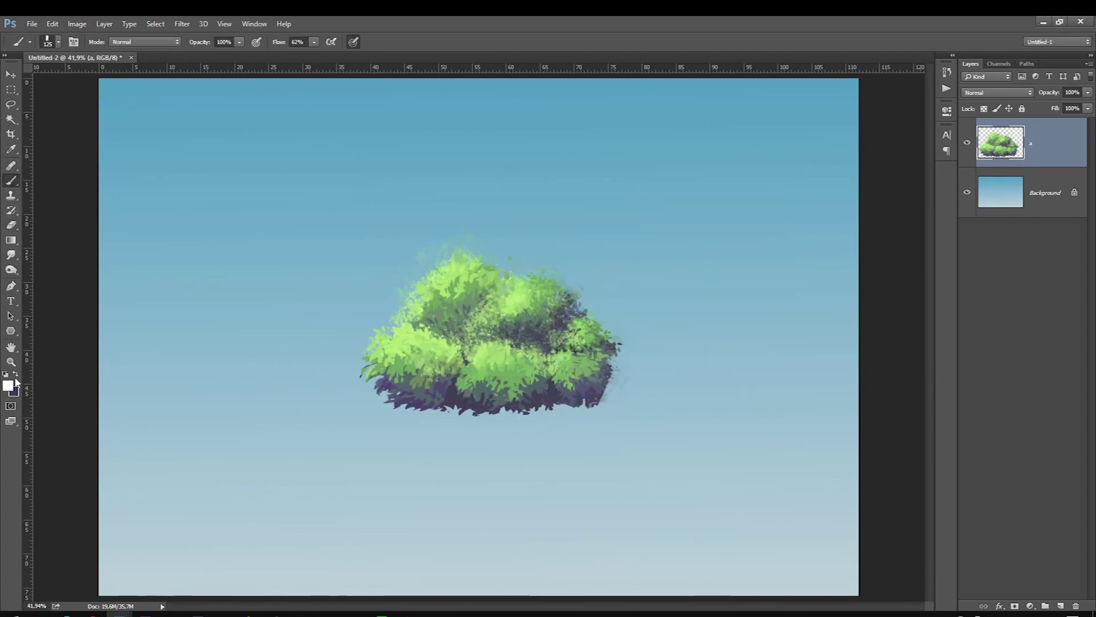
Step: Set the painting colour to bright red and add an empty layer above the bush
left_click(9, 385)
left_click(506, 361)
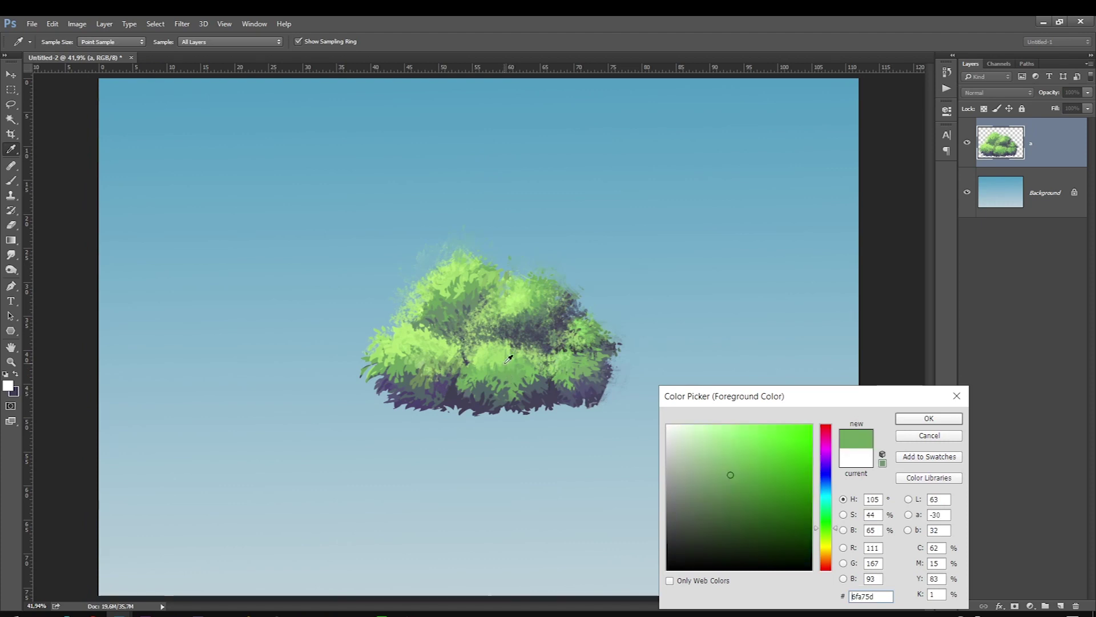
left_click_drag(822, 486, 822, 427)
left_click(788, 452)
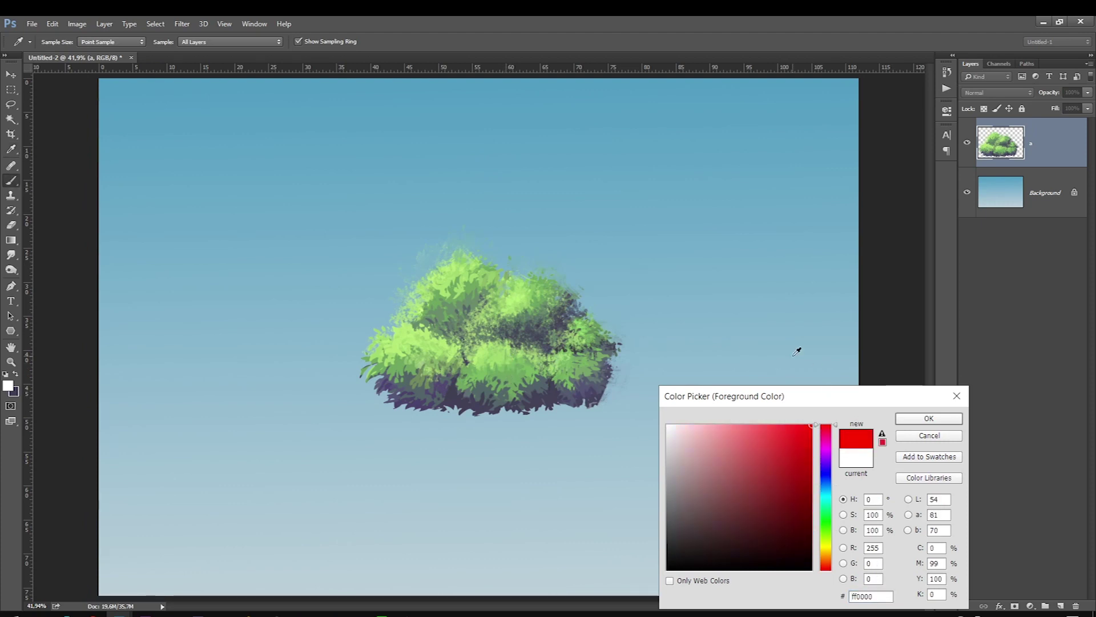
key("Return")
key("ctrl+shift+alt+n")
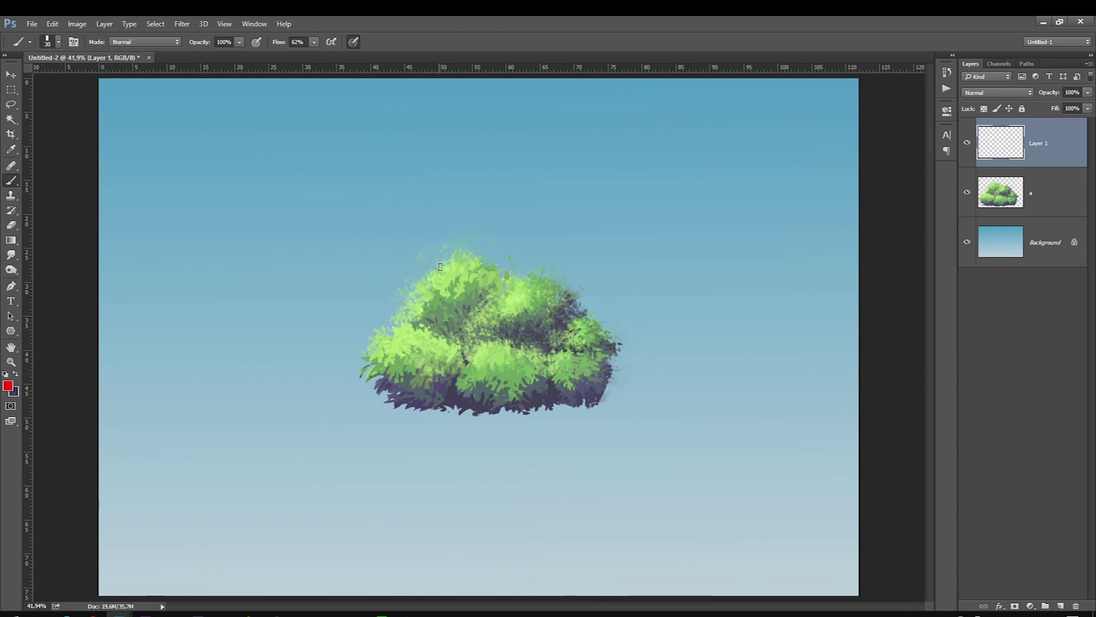
Step: With a slightly smaller brush, paint a red line along the bush's top and around it
key("bracketleft")
left_click_drag(418, 287, 469, 253)
mouse_move(574, 291)
left_mouse_down()
mouse_move(602, 328)
mouse_move(596, 403)
mouse_move(371, 326)
mouse_move(430, 277)
left_mouse_up()
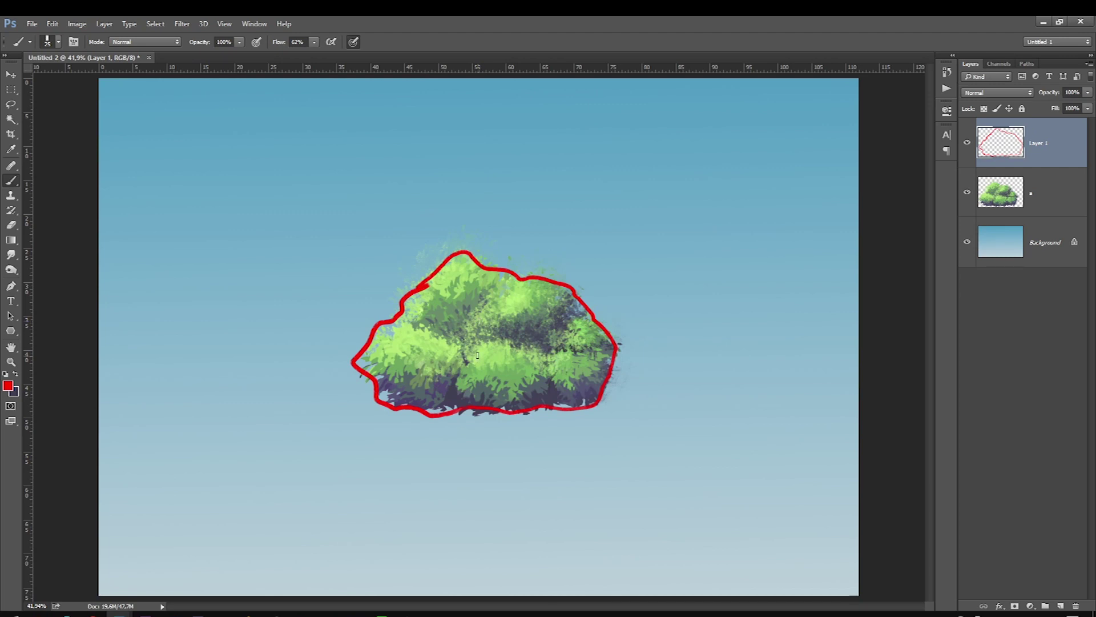
Step: Loop red around the bush's clumps, then undo the interior loops
left_click_drag(397, 330, 381, 352)
left_click_drag(476, 346, 460, 399)
left_click_drag(565, 303, 517, 269)
left_click_drag(474, 325, 429, 302)
mouse_move(551, 347)
left_mouse_down()
mouse_move(604, 357)
mouse_move(550, 329)
left_mouse_up()
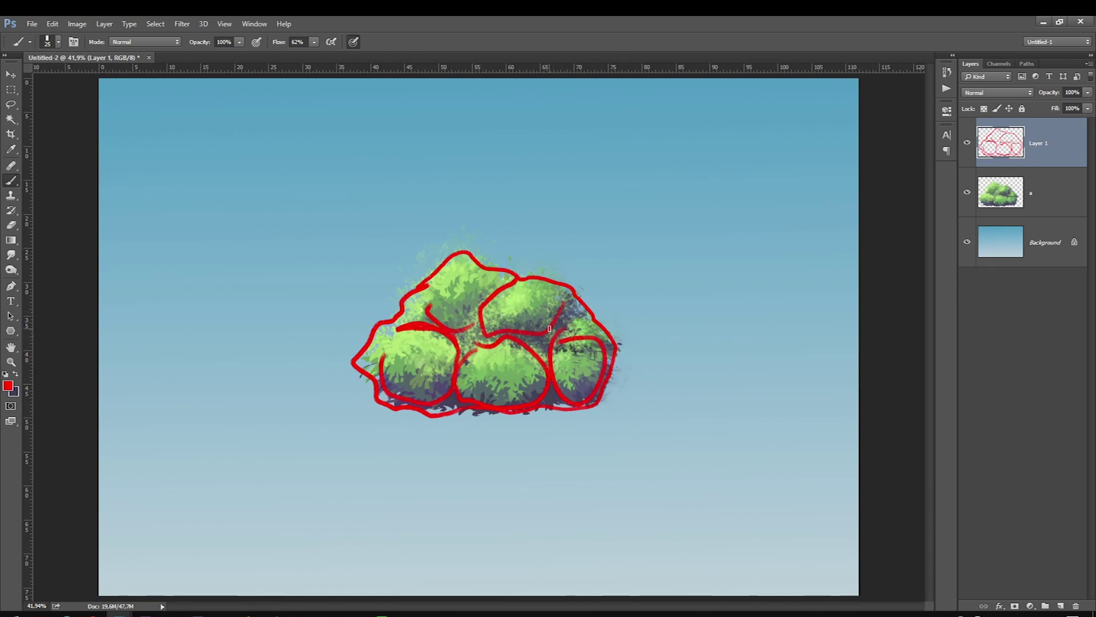
key("ctrl+alt+z")
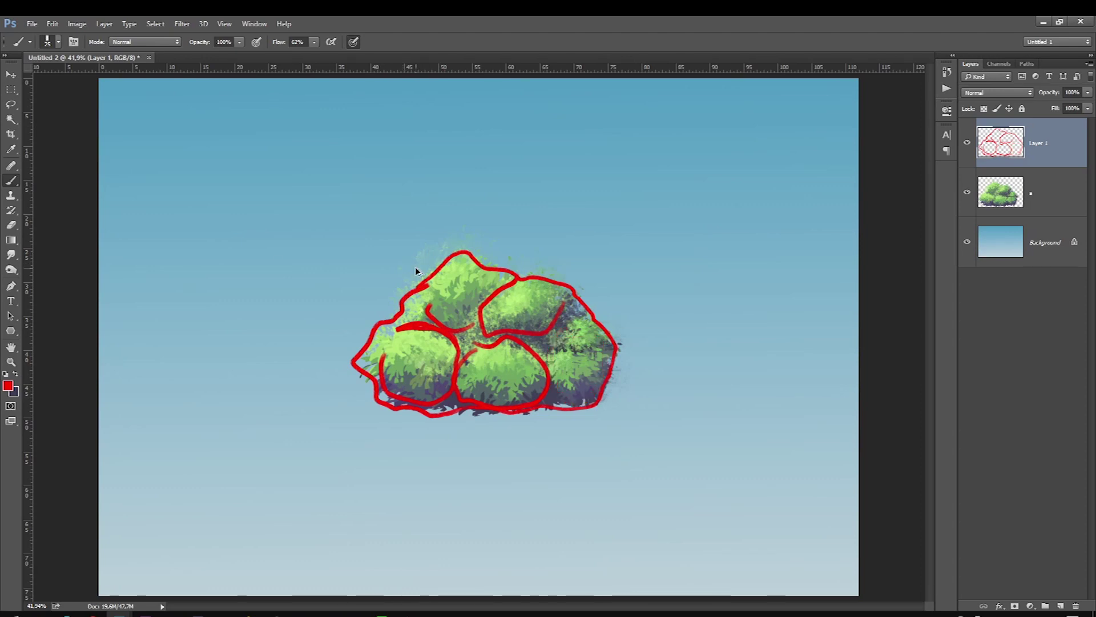
key("ctrl+alt+z")
key("ctrl+alt+z")
key("ctrl+alt+z")
key("ctrl+alt+z")
left_click(15, 374)
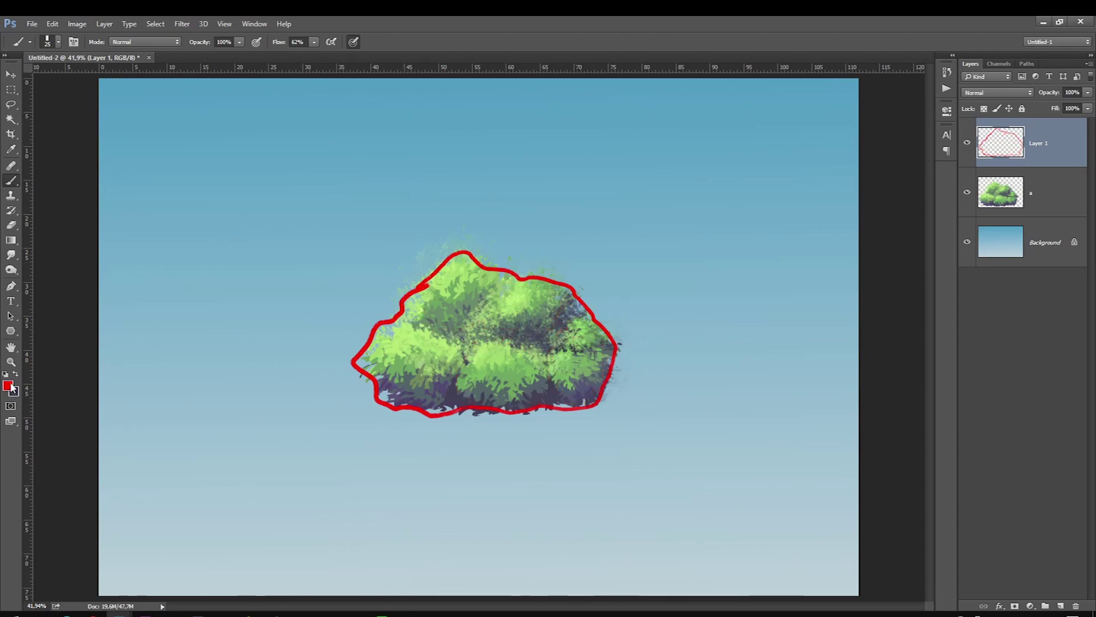
Step: Mark the left, middle, right and upper clumps with blue guide lines
left_click_drag(447, 405, 385, 336)
left_click_drag(492, 338, 528, 407)
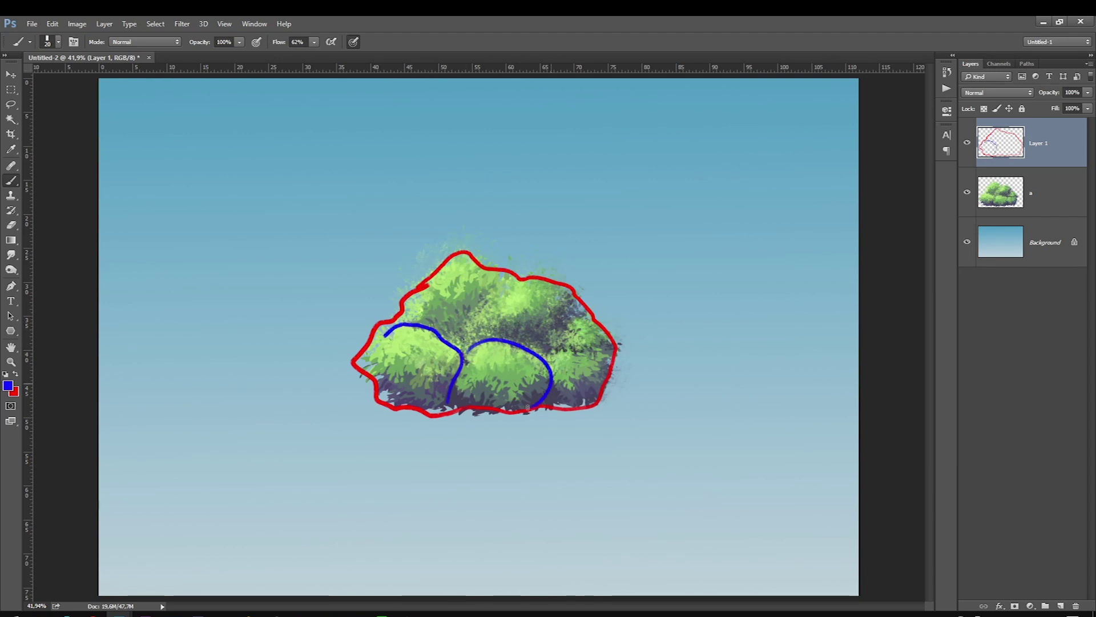
left_click_drag(557, 355, 596, 364)
mouse_move(553, 323)
left_mouse_down()
mouse_move(476, 337)
mouse_move(504, 284)
left_mouse_up()
mouse_move(473, 330)
left_mouse_down()
mouse_move(437, 327)
mouse_move(447, 266)
left_mouse_up()
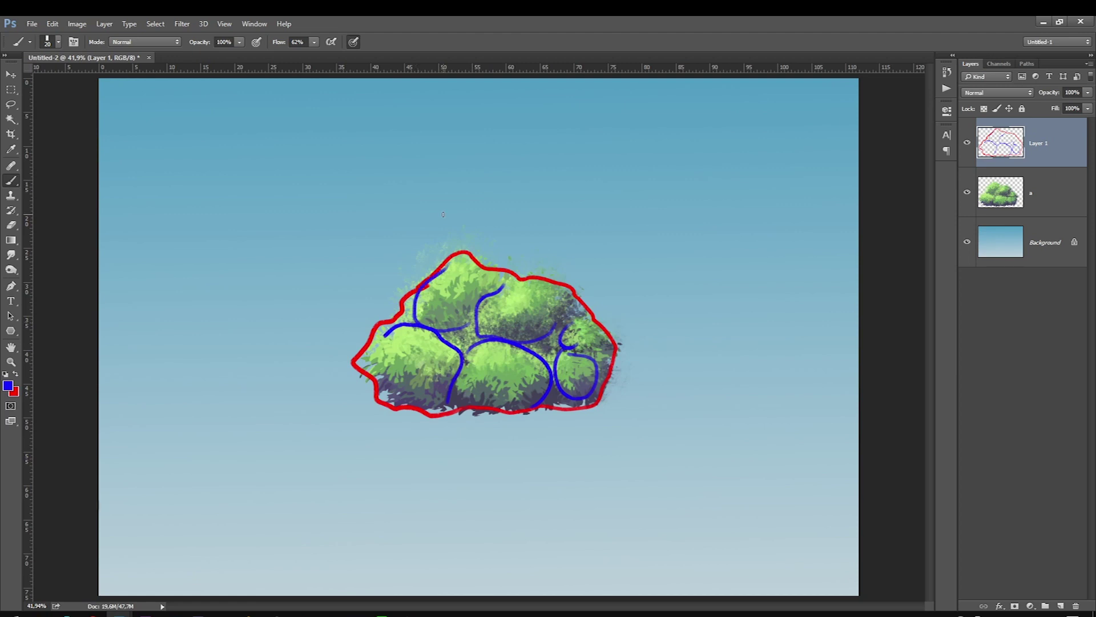
Step: Switch to purple and circle the lit areas and left lobes of the bush
left_click(9, 386)
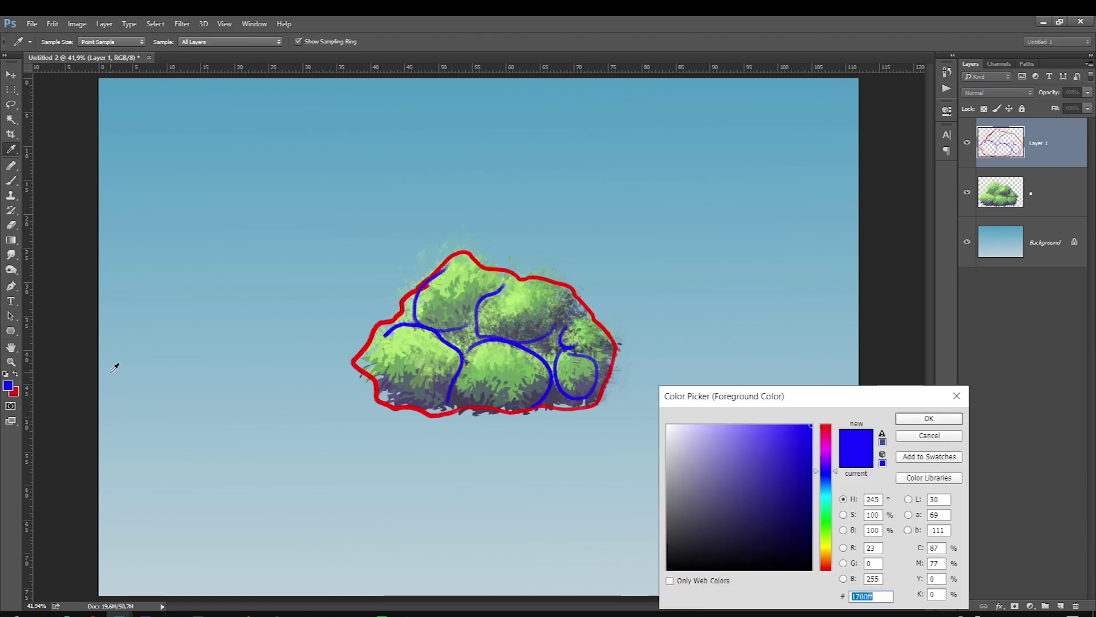
mouse_move(830, 491)
left_mouse_down()
mouse_move(826, 522)
mouse_move(826, 457)
left_mouse_up()
key("Return")
left_click_drag(519, 363, 517, 355)
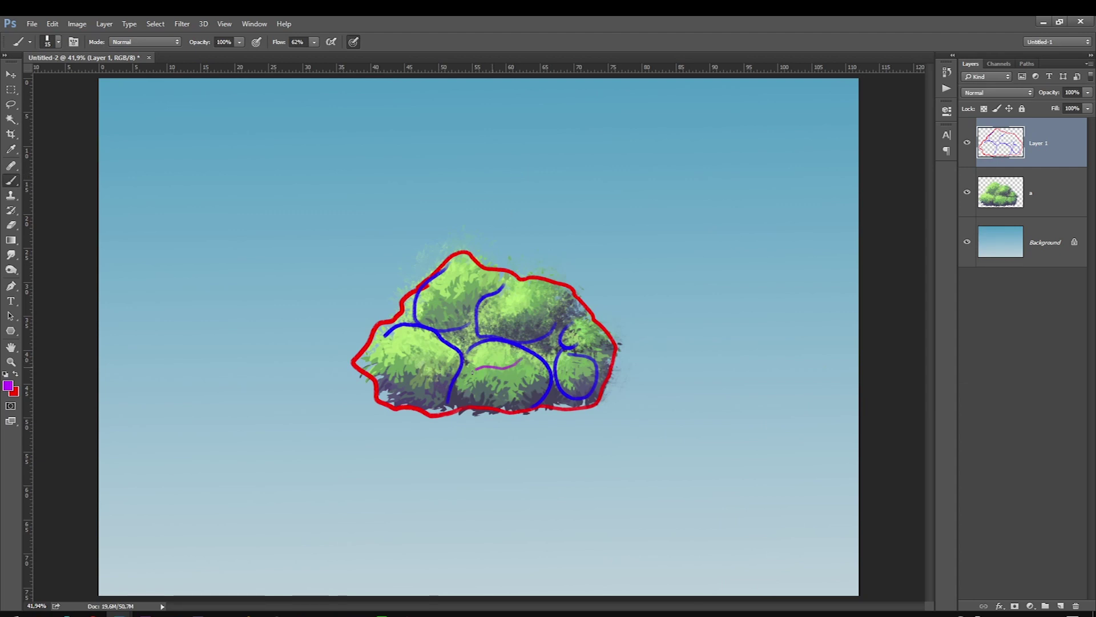
mouse_move(511, 318)
left_mouse_down()
mouse_move(507, 293)
mouse_move(491, 309)
left_mouse_up()
left_click_drag(437, 283, 466, 269)
left_click_drag(382, 356, 423, 334)
Step: Handwrite the notes 'BASE', 'FORMA / VOLUME' and 'LUZ' beside the bush
mouse_move(183, 217)
left_mouse_down()
mouse_move(181, 276)
mouse_move(215, 229)
left_mouse_up()
mouse_move(234, 228)
left_mouse_down()
mouse_move(285, 165)
mouse_move(302, 185)
left_mouse_up()
left_click_drag(331, 117, 312, 213)
mouse_move(355, 141)
left_mouse_down()
mouse_move(402, 132)
mouse_move(455, 166)
left_mouse_up()
mouse_move(461, 121)
left_mouse_down()
mouse_move(482, 121)
mouse_move(495, 152)
mouse_move(517, 150)
left_mouse_up()
left_click_drag(537, 128, 549, 136)
key("x")
left_click_drag(174, 309, 217, 332)
left_click_drag(214, 291, 246, 286)
left_click_drag(265, 262, 303, 285)
Step: Add '/ DETALHE', circle the notes in purple, then delete the annotation layer
key("bracketright")
left_click_drag(344, 205, 325, 299)
mouse_move(381, 207)
left_mouse_down()
mouse_move(379, 257)
mouse_move(394, 251)
left_mouse_up()
mouse_move(426, 197)
left_mouse_down()
mouse_move(410, 228)
mouse_move(577, 182)
left_mouse_up()
left_click_drag(317, 330, 437, 352)
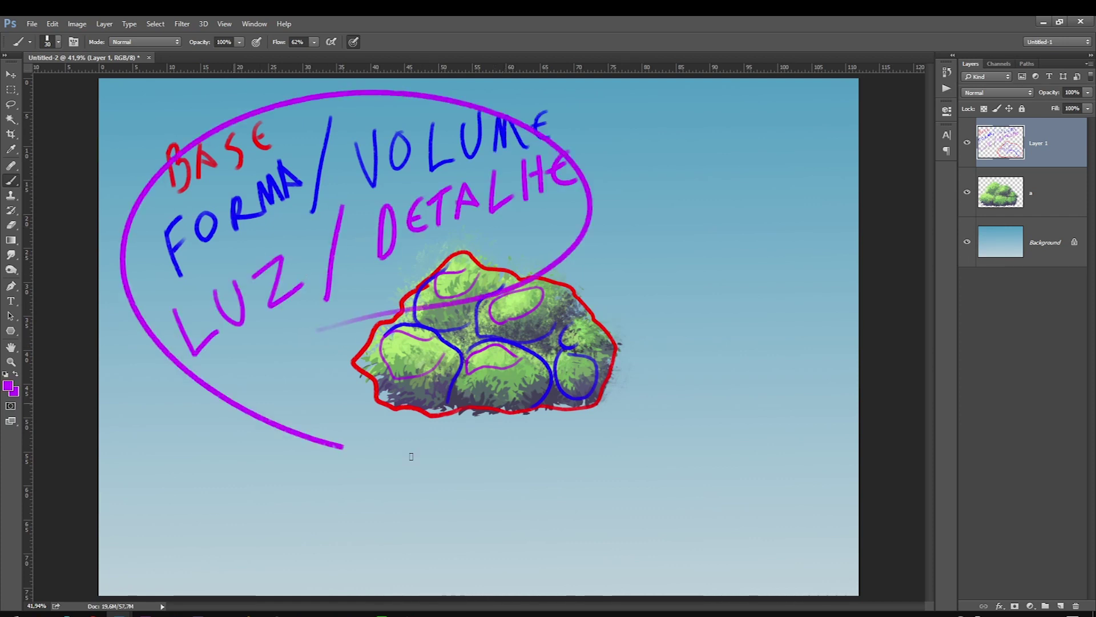
key("Delete")
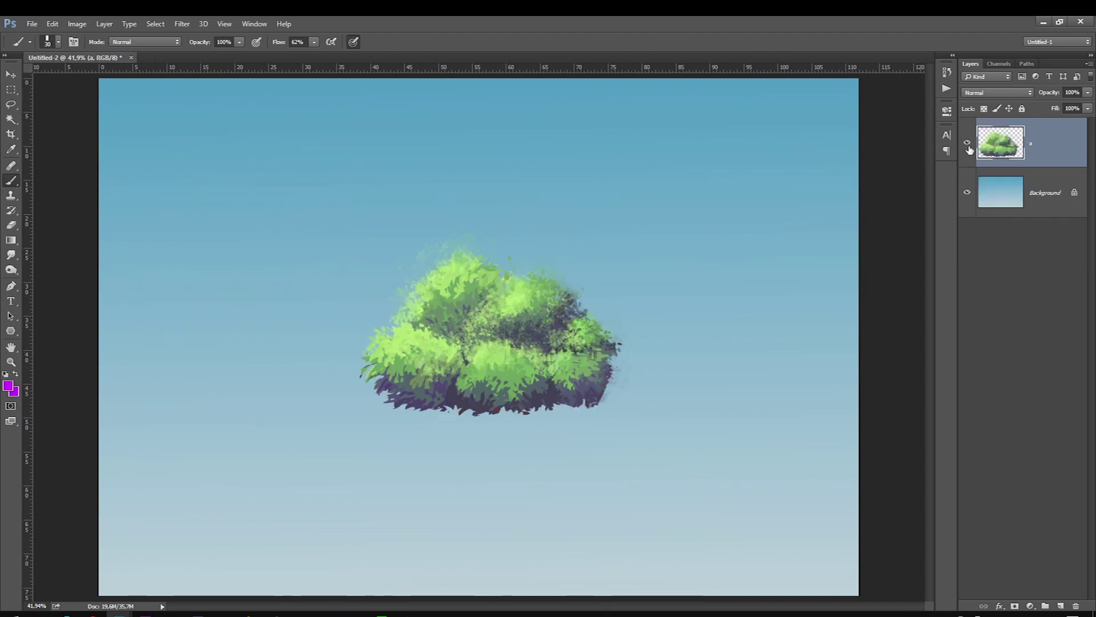
Step: Delete the old bush layer and set the painting colour to a mid green
key("Delete")
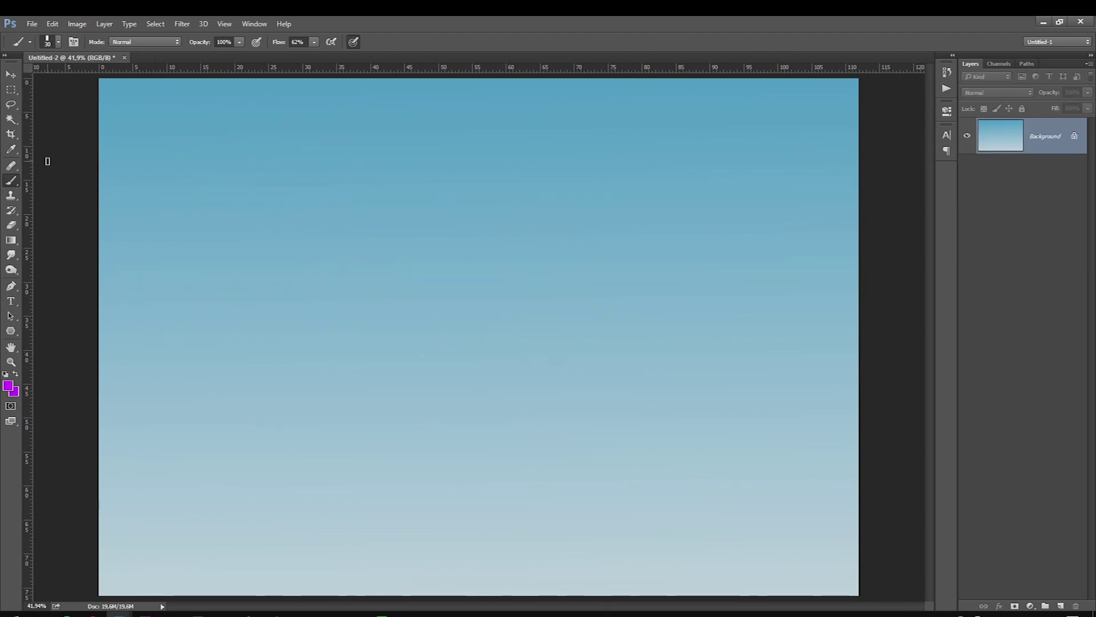
left_click(8, 386)
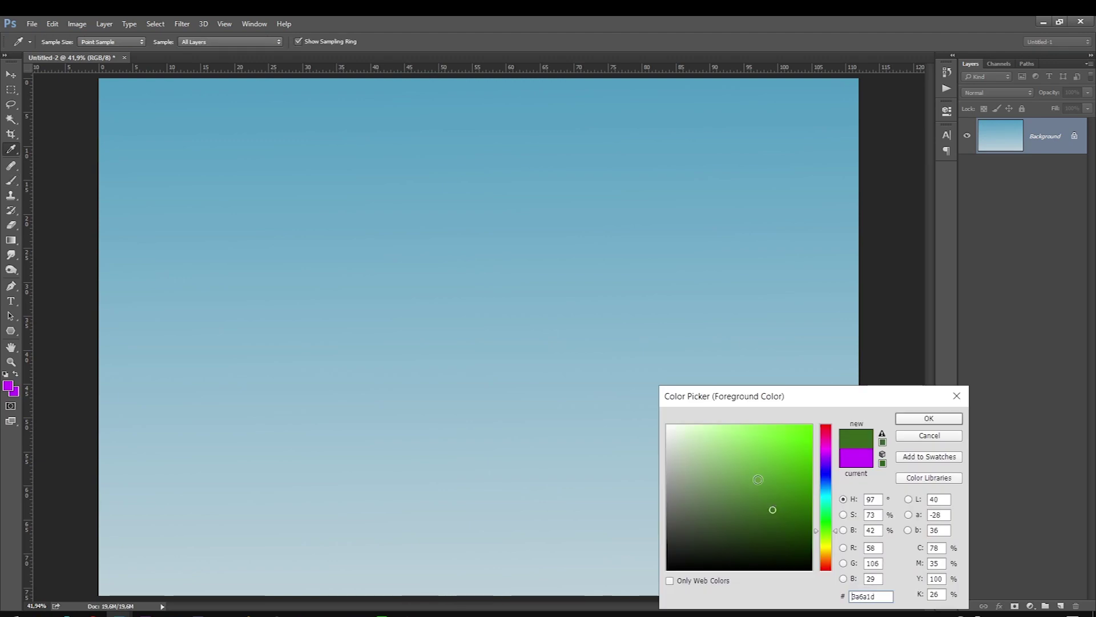
left_click(768, 500)
key("Return")
key("b")
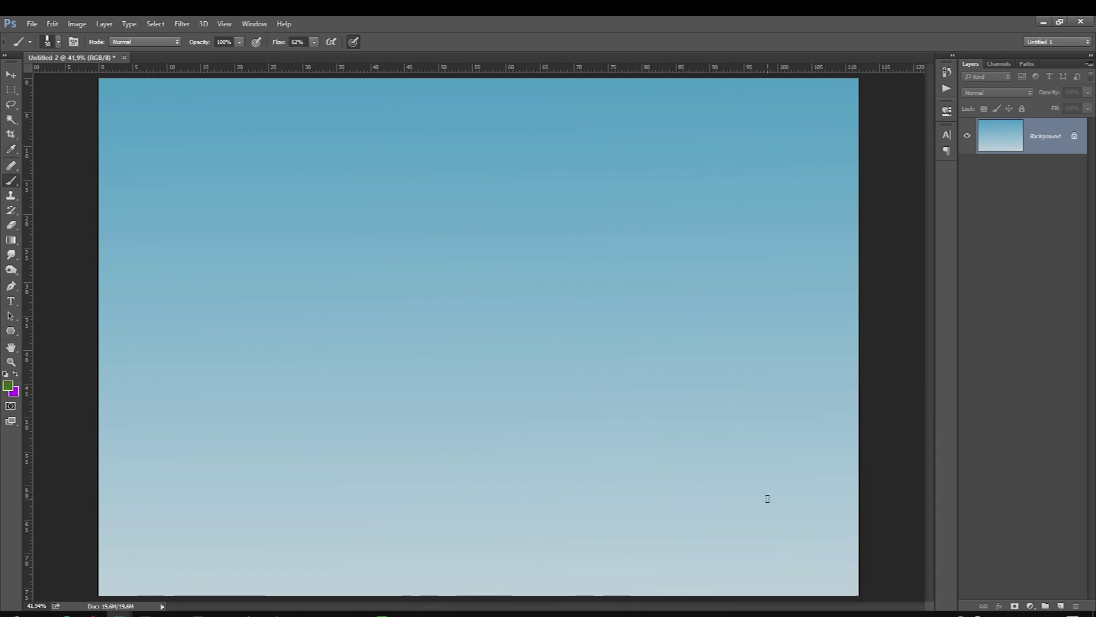
Step: Add a new layer named 'forma'
left_click(1060, 606)
double_click(1038, 143)
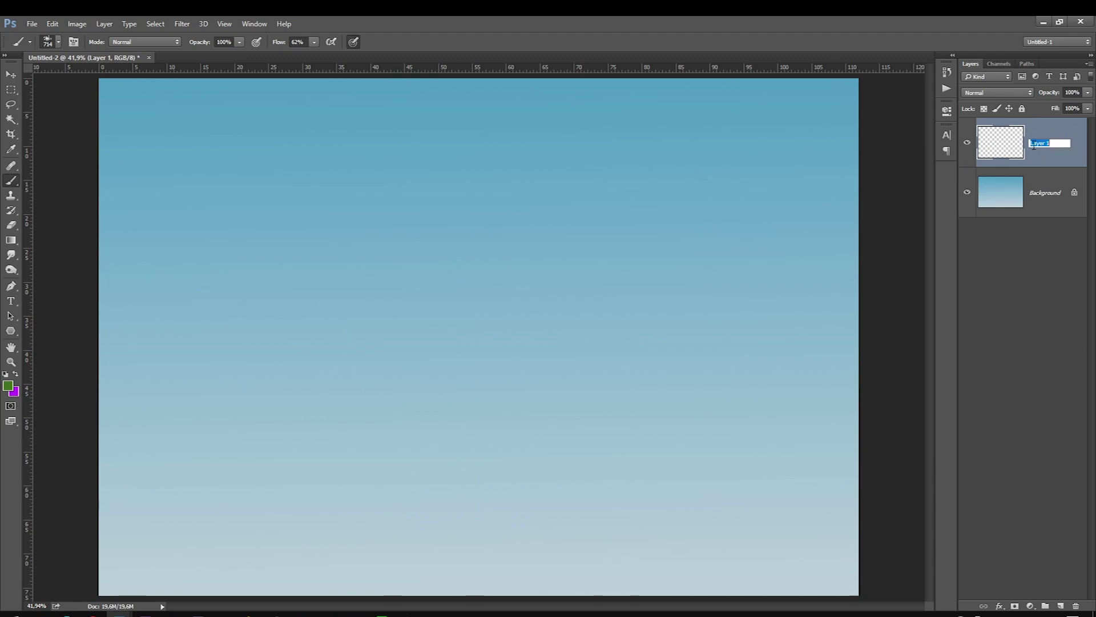
type("forma")
key("Return")
Step: With a smaller brush, paint the first green foliage clusters on 'forma'
key("bracketleft")
key("bracketleft")
key("bracketleft")
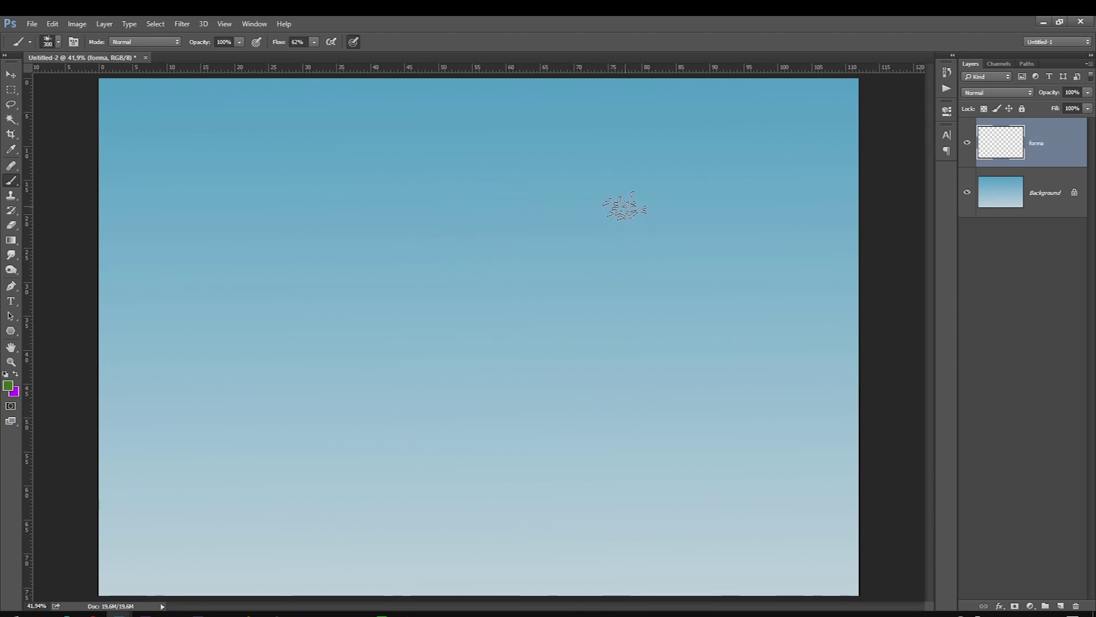
mouse_move(627, 209)
left_mouse_down()
mouse_move(624, 148)
mouse_move(531, 165)
left_mouse_up()
key("bracketleft")
key("bracketleft")
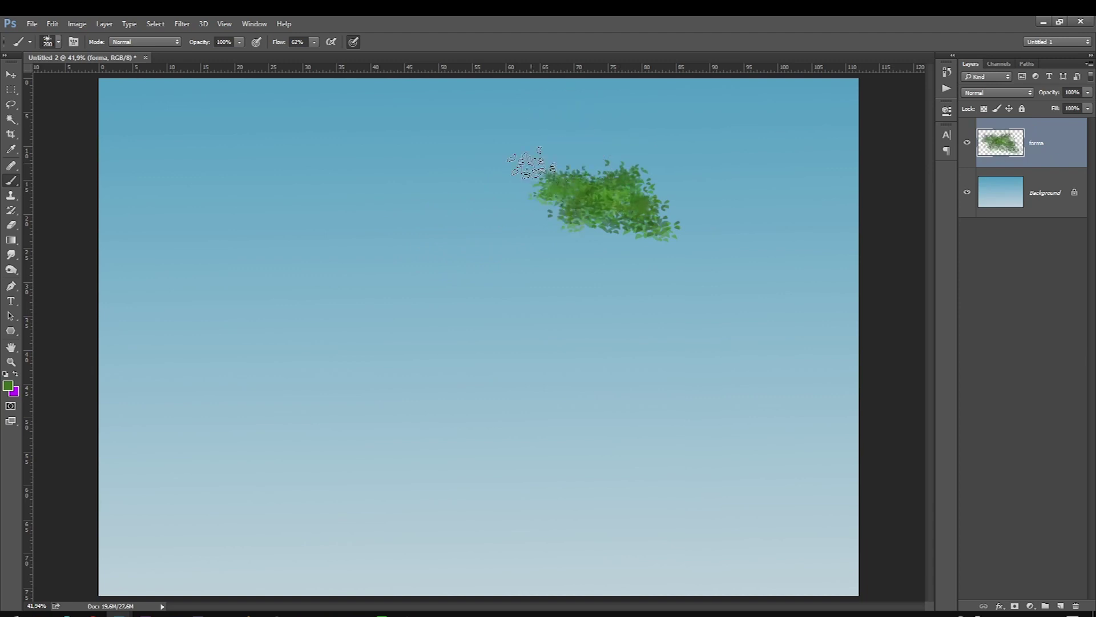
key("bracketleft")
mouse_move(605, 191)
left_mouse_down()
mouse_move(619, 149)
mouse_move(702, 286)
mouse_move(577, 234)
mouse_move(562, 212)
mouse_move(502, 246)
left_mouse_up()
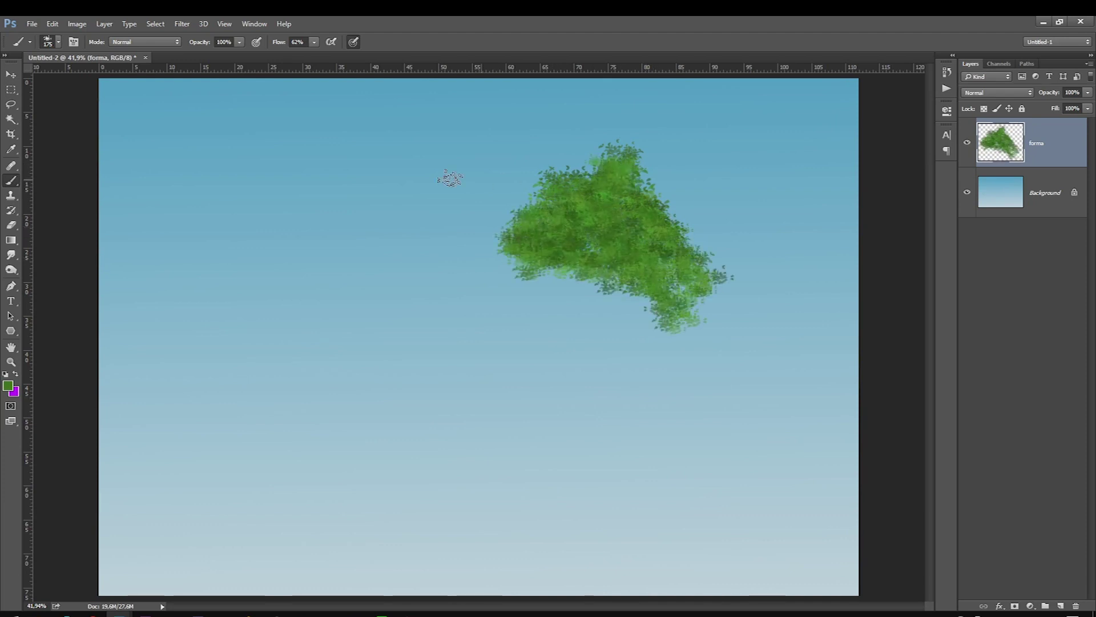
Step: Switch to a darker green and paint dark strokes through the foliage
left_click(8, 385)
left_click(769, 530)
key("Return")
mouse_move(626, 237)
left_mouse_down()
mouse_move(624, 247)
mouse_move(680, 268)
mouse_move(617, 160)
mouse_move(569, 180)
mouse_move(561, 215)
mouse_move(656, 262)
mouse_move(698, 323)
mouse_move(571, 262)
left_mouse_up()
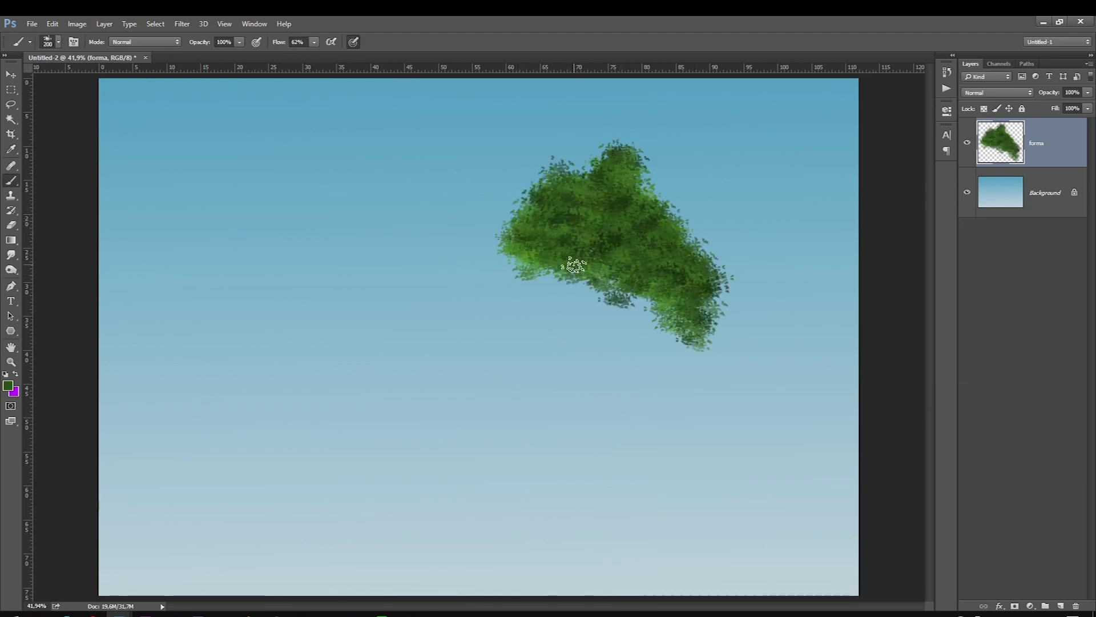
mouse_move(525, 213)
left_mouse_down()
mouse_move(465, 238)
mouse_move(483, 235)
mouse_move(448, 237)
mouse_move(587, 245)
mouse_move(632, 279)
mouse_move(691, 276)
mouse_move(737, 320)
mouse_move(674, 340)
left_mouse_up()
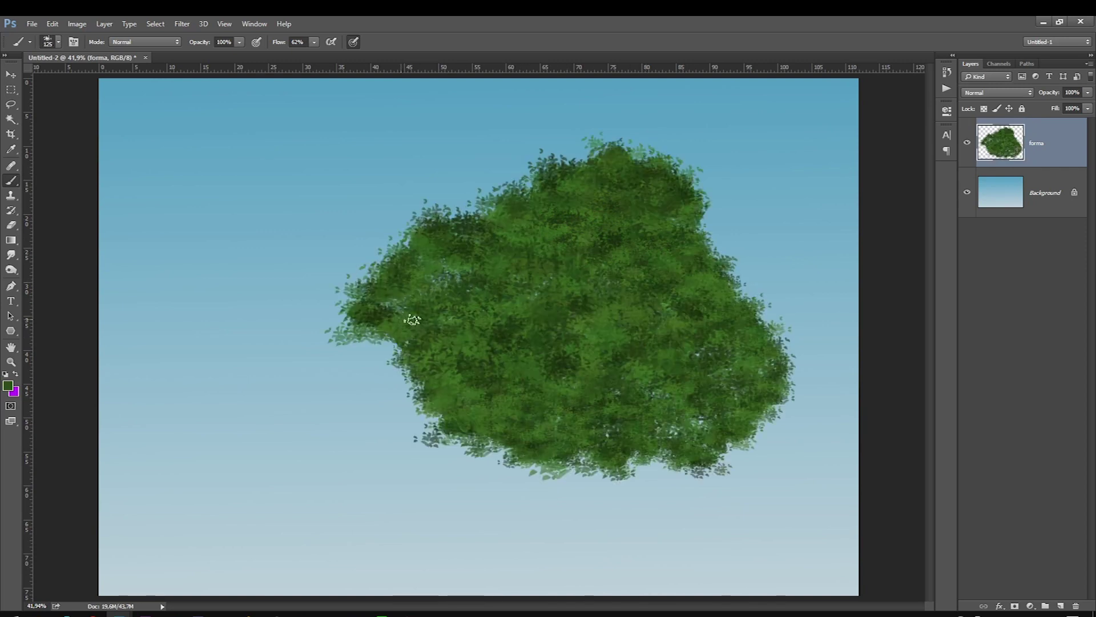
Step: Fill and darken the left bulge and the centre of the canopy
left_click_drag(408, 314, 447, 256)
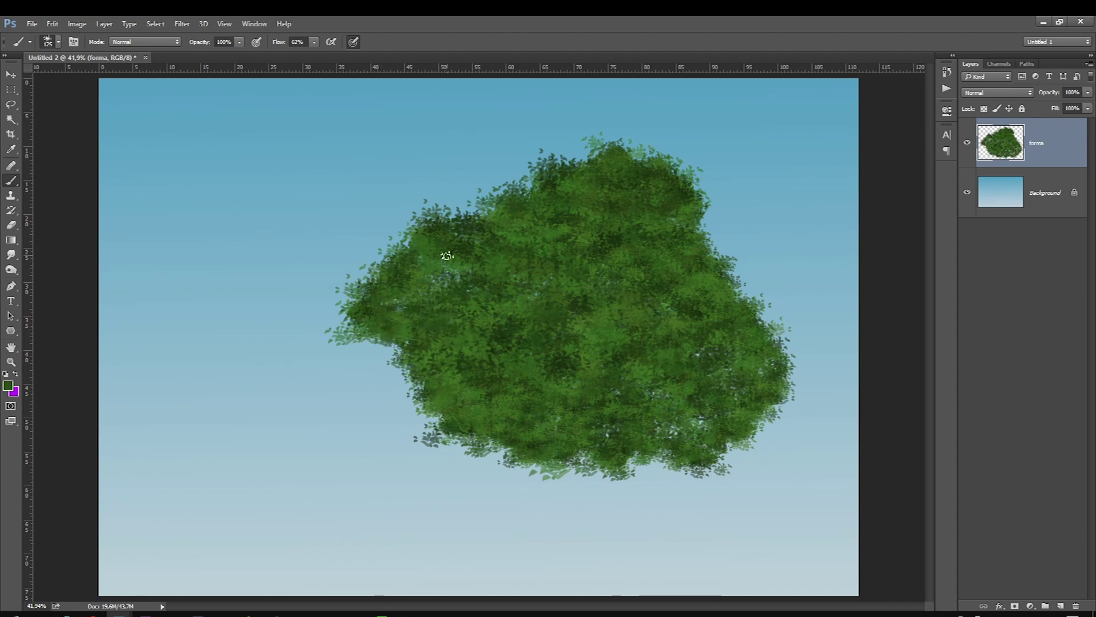
mouse_move(447, 255)
left_mouse_down()
mouse_move(365, 329)
mouse_move(489, 271)
mouse_move(490, 315)
mouse_move(487, 172)
left_mouse_up()
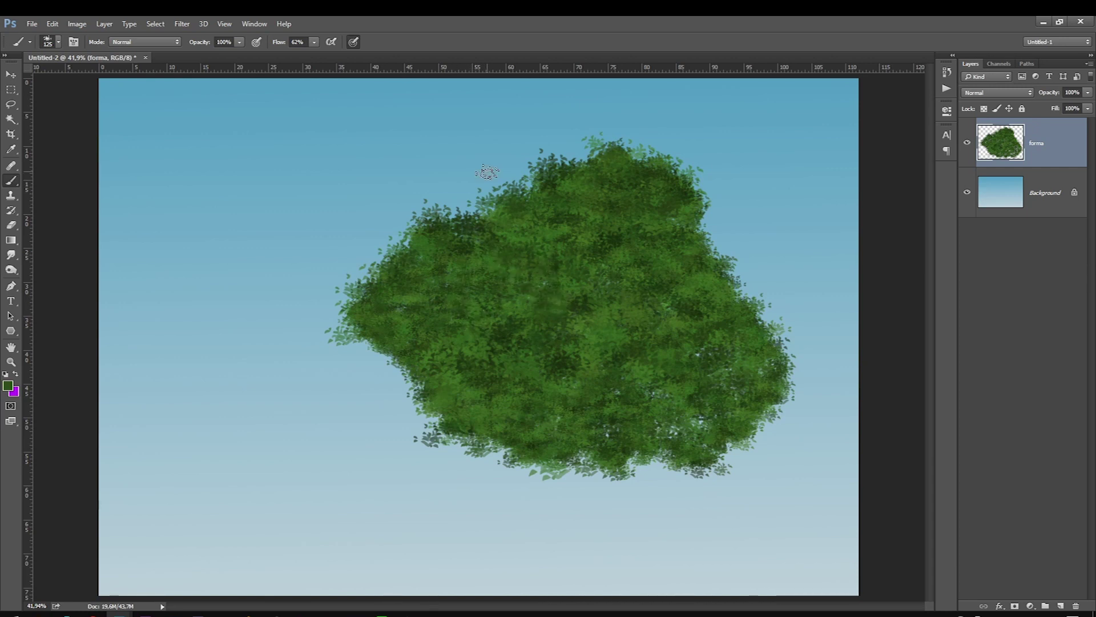
key("bracketright")
left_click_drag(565, 301, 559, 292)
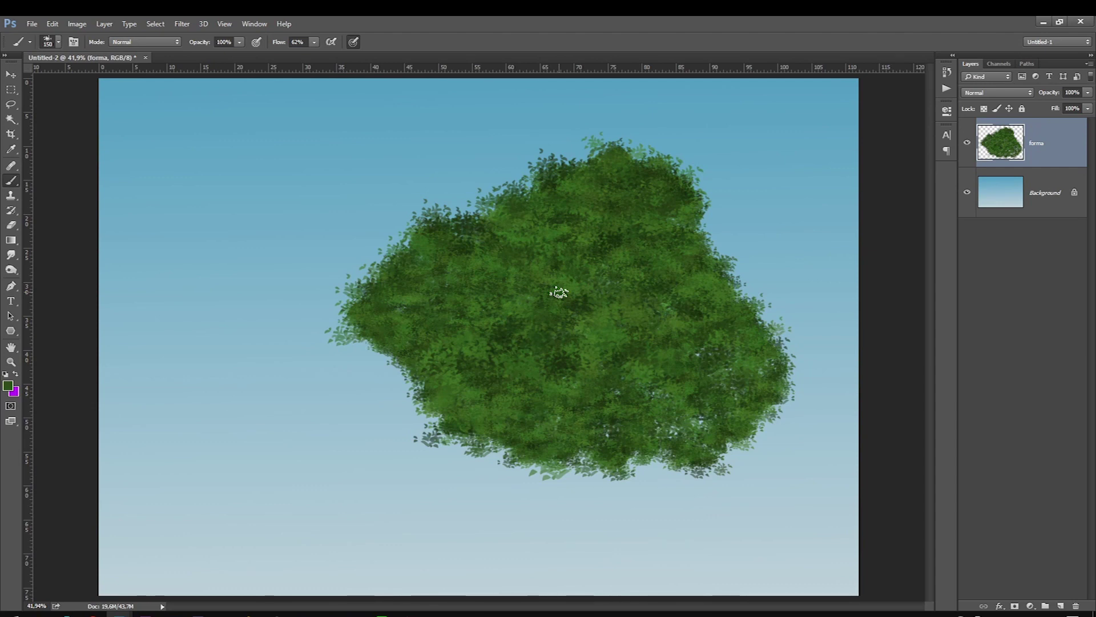
left_click(8, 387)
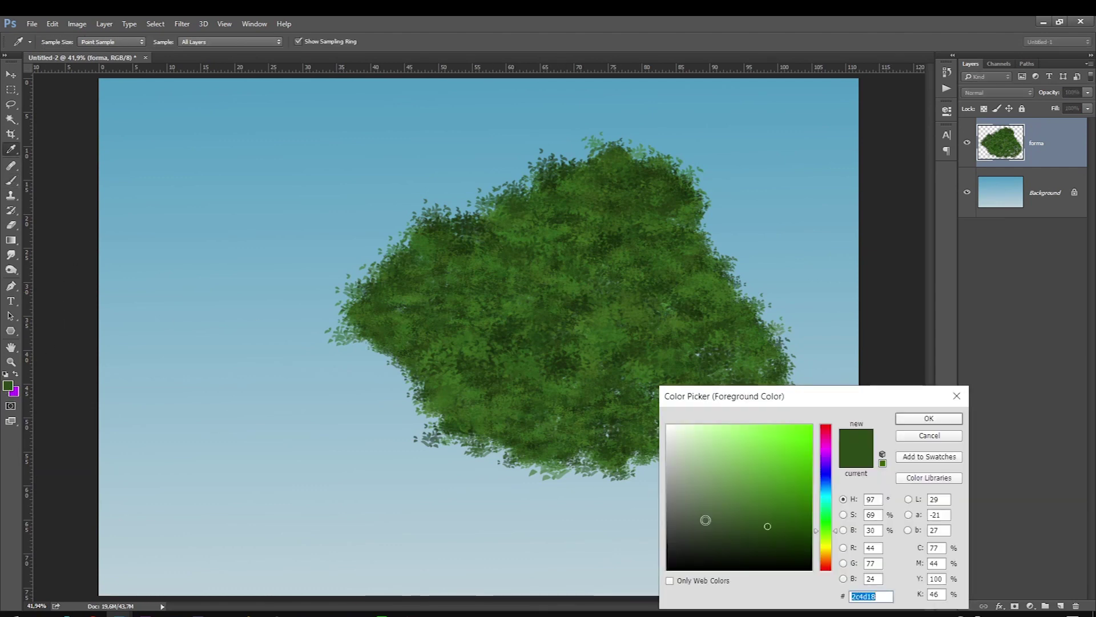
Step: Set a very dark green and add a new top layer, naming it 'sombras' then 'luz'
left_click_drag(772, 526, 795, 551)
key("Return")
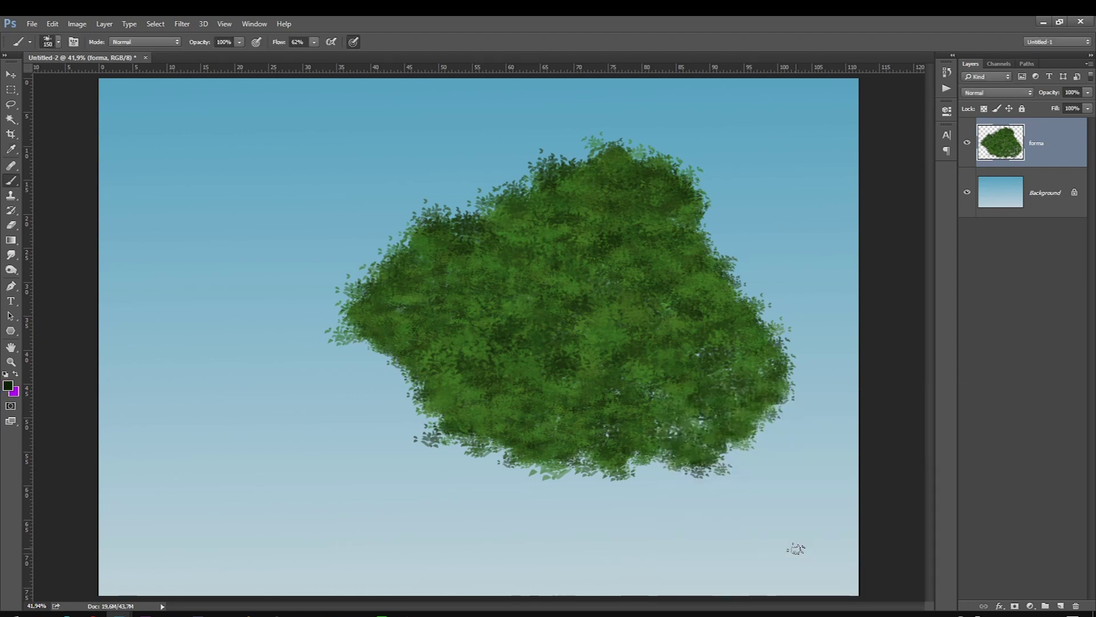
left_click(1061, 606)
double_click(1038, 145)
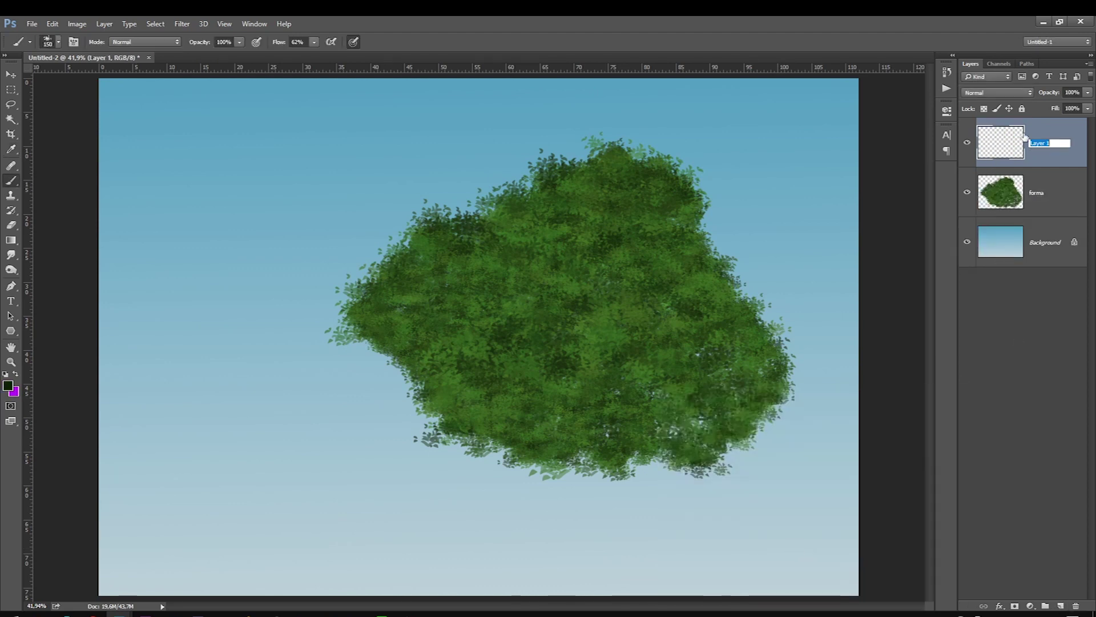
type("sombras")
key("Return")
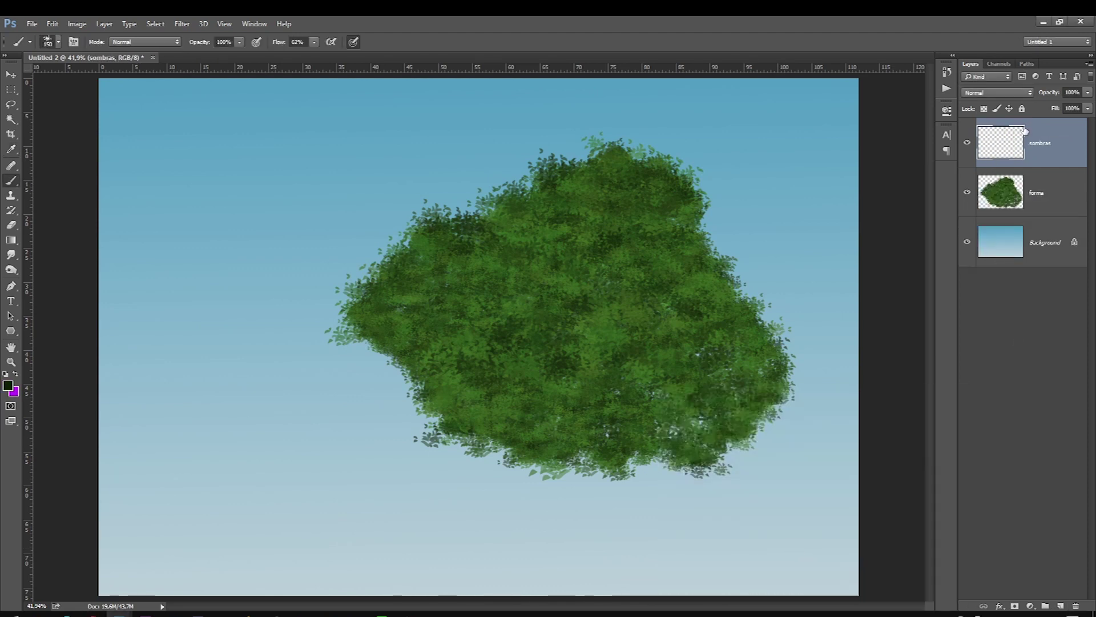
double_click(1031, 144)
key("BackSpace")
type("luz")
key("Return")
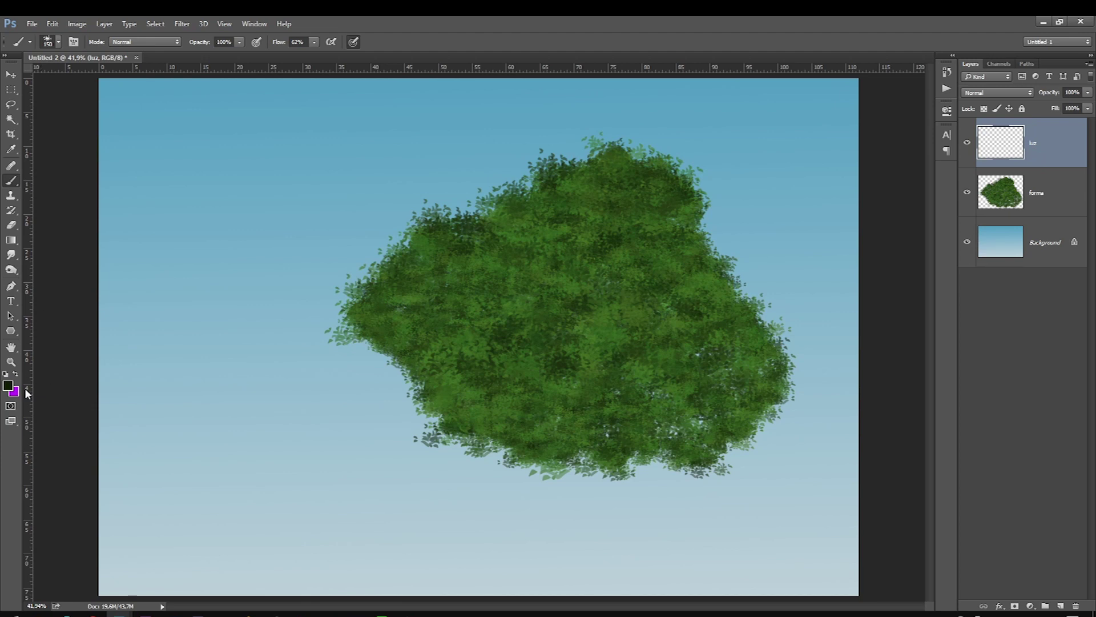
Step: Choose a yellow-green and paint a highlight on the tree's right side
left_click(8, 386)
left_click_drag(790, 502, 785, 489)
left_click_drag(825, 531, 826, 541)
left_click(786, 460)
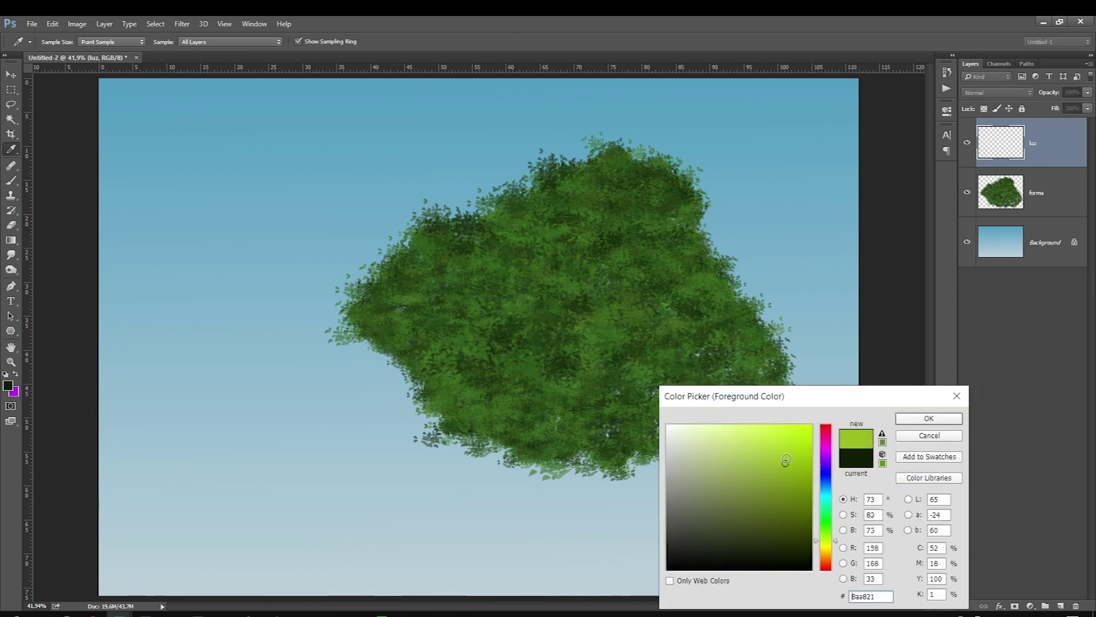
key("Return")
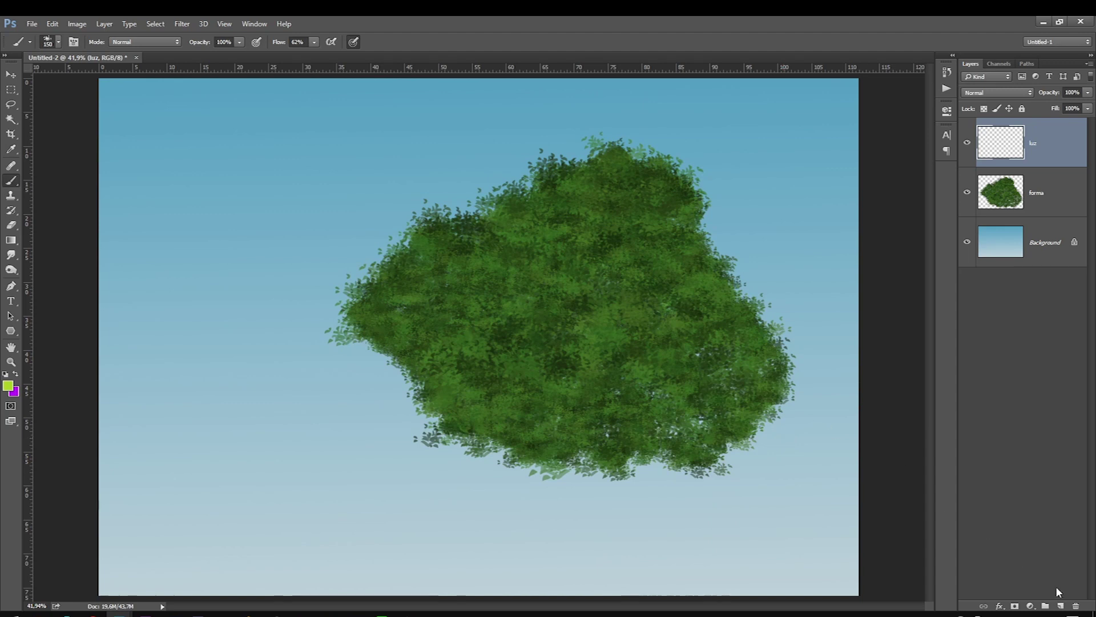
left_click_drag(686, 272, 716, 299)
Step: Shift the highlight colour to a slightly deeper green and repaint the right side
left_click(8, 386)
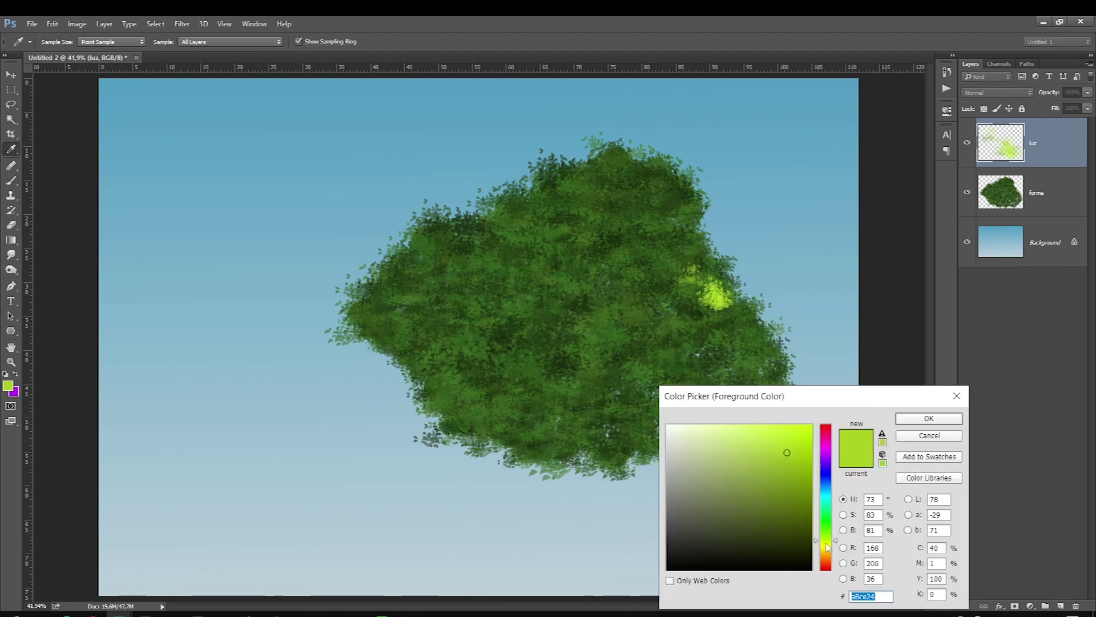
left_click_drag(828, 548, 828, 539)
left_click_drag(788, 455, 786, 468)
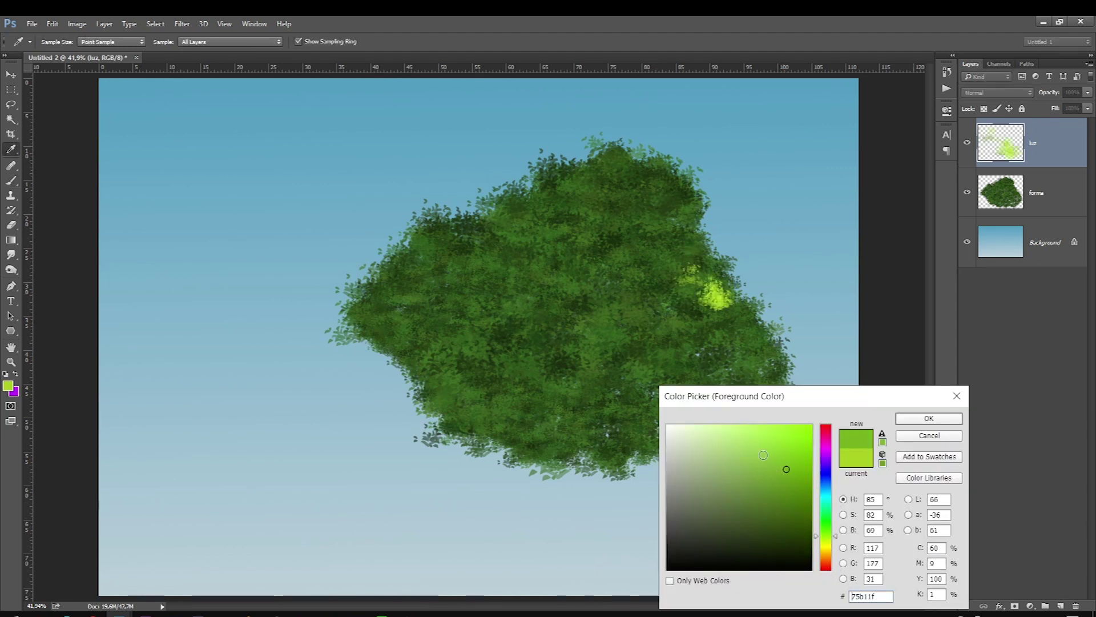
key("Return")
mouse_move(697, 283)
left_mouse_down()
mouse_move(709, 294)
mouse_move(676, 303)
left_mouse_up()
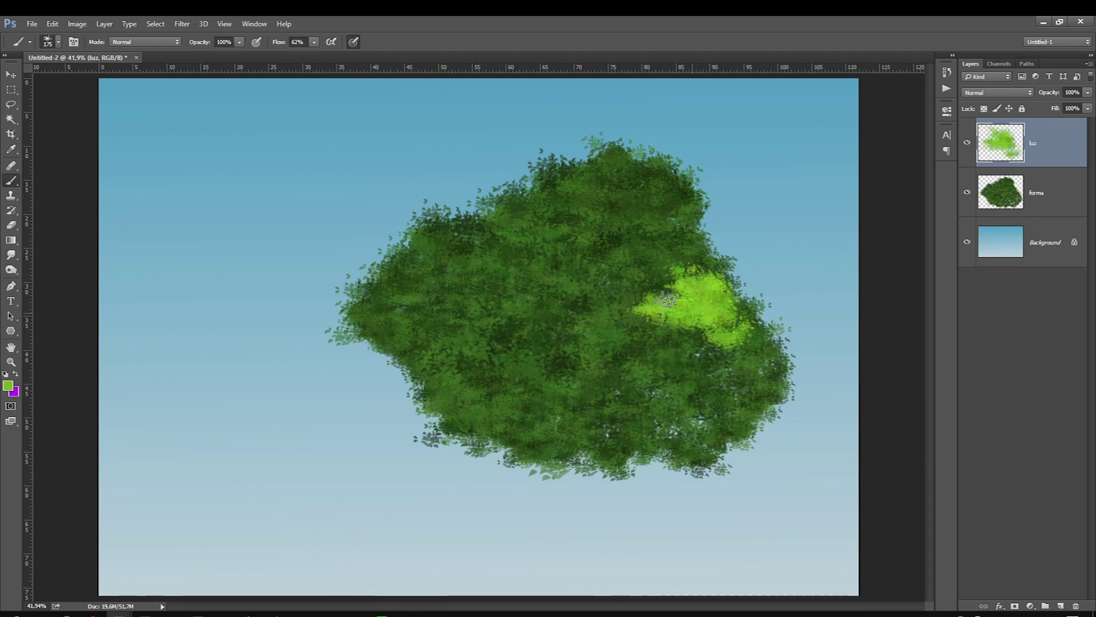
Step: With smaller brushes, highlight the treetop and the right and lower-right foliage
key("bracketleft")
mouse_move(657, 203)
left_mouse_down()
mouse_move(672, 178)
mouse_move(622, 188)
left_mouse_up()
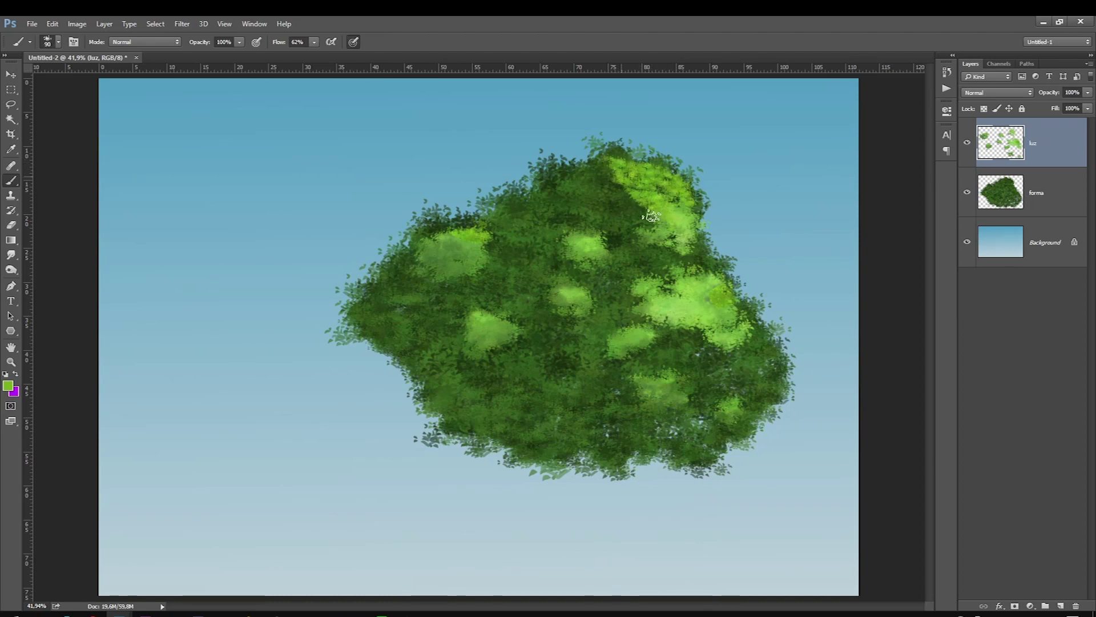
key("bracketleft")
left_click_drag(600, 154, 679, 217)
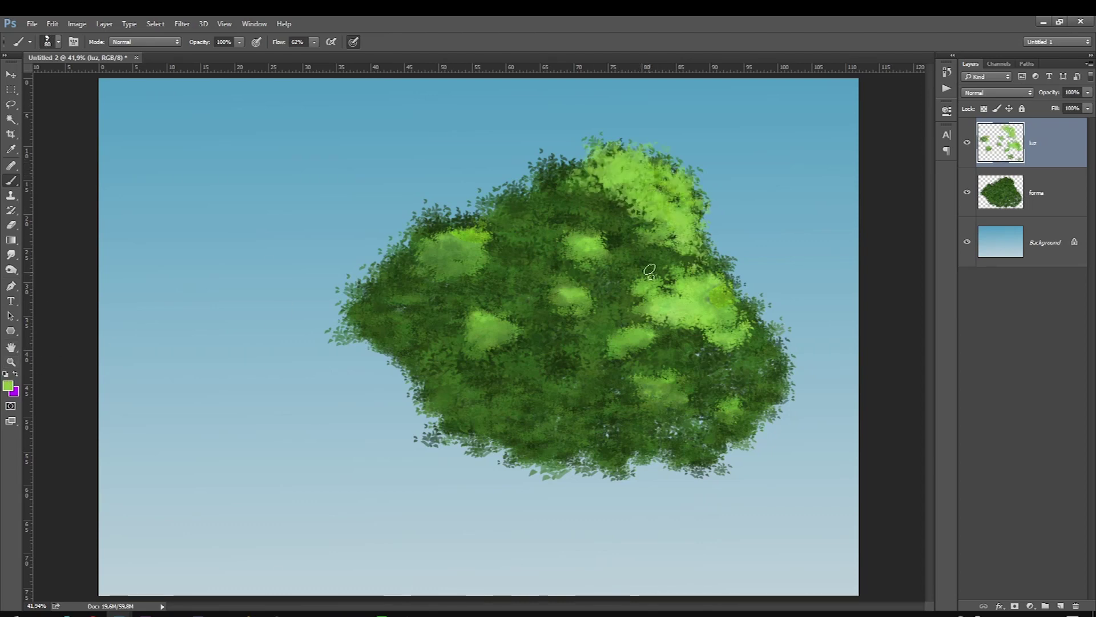
mouse_move(643, 292)
left_mouse_down()
mouse_move(742, 323)
mouse_move(695, 277)
left_mouse_up()
key("bracketleft")
key("bracketleft")
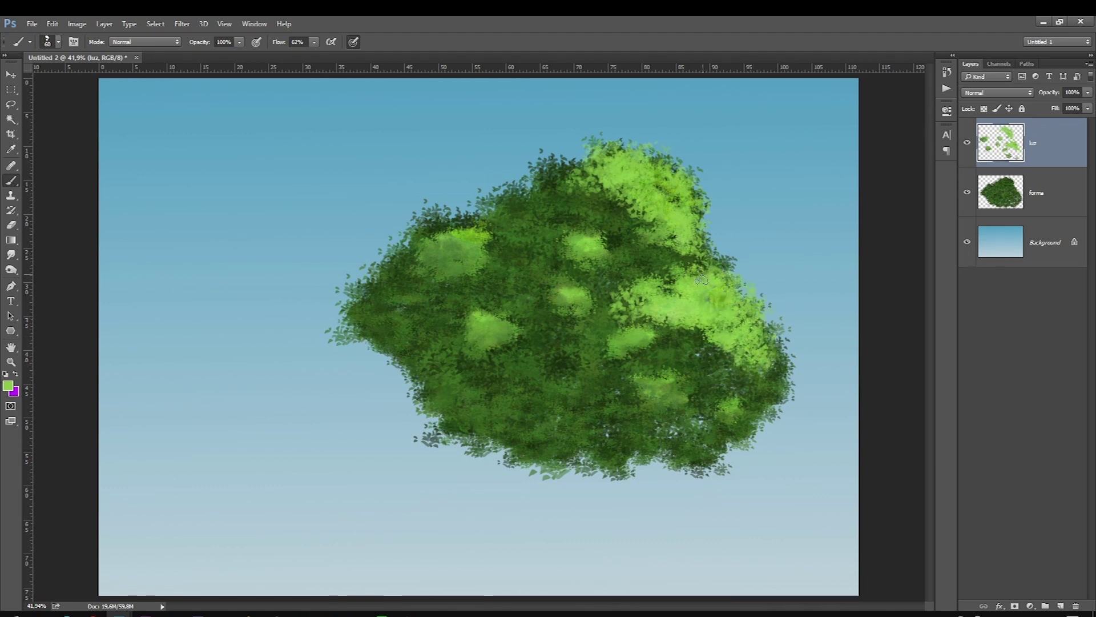
key("bracketright")
key("bracketright")
left_click_drag(708, 337, 653, 330)
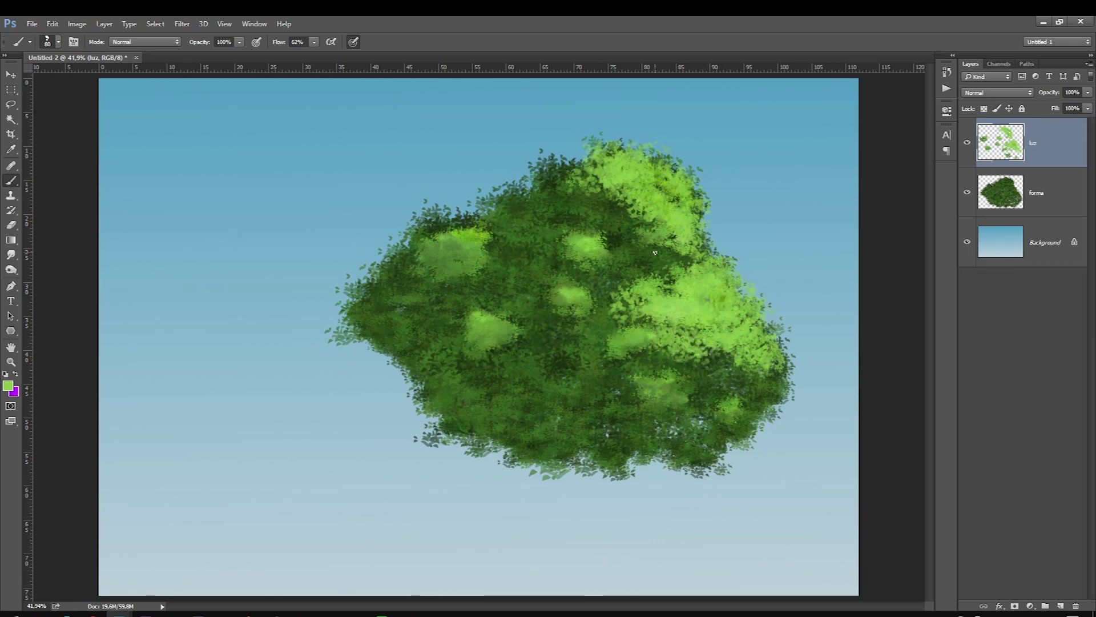
left_click_drag(759, 394, 702, 377)
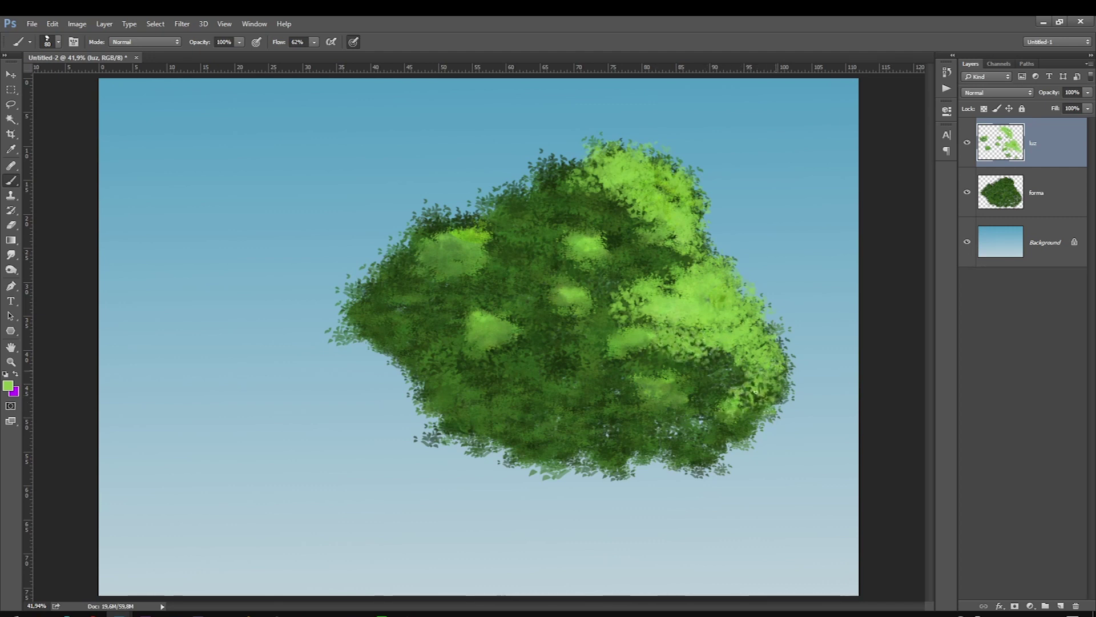
Step: Build up highlights across the upper, top-edge and upper-left foliage
left_click_drag(611, 251, 539, 229)
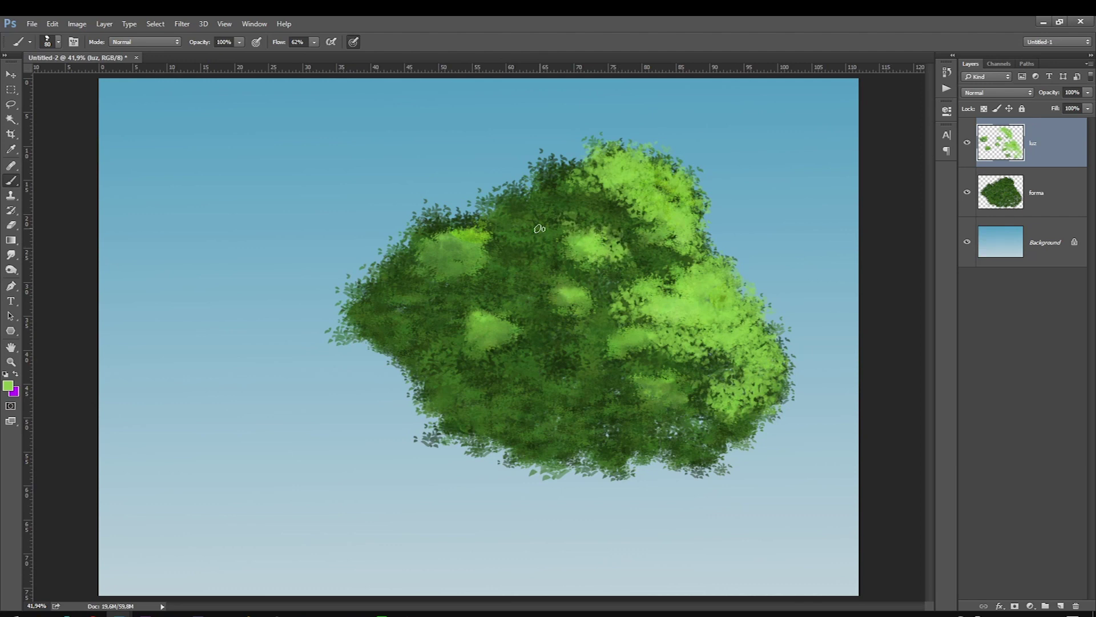
left_click_drag(574, 234, 595, 226)
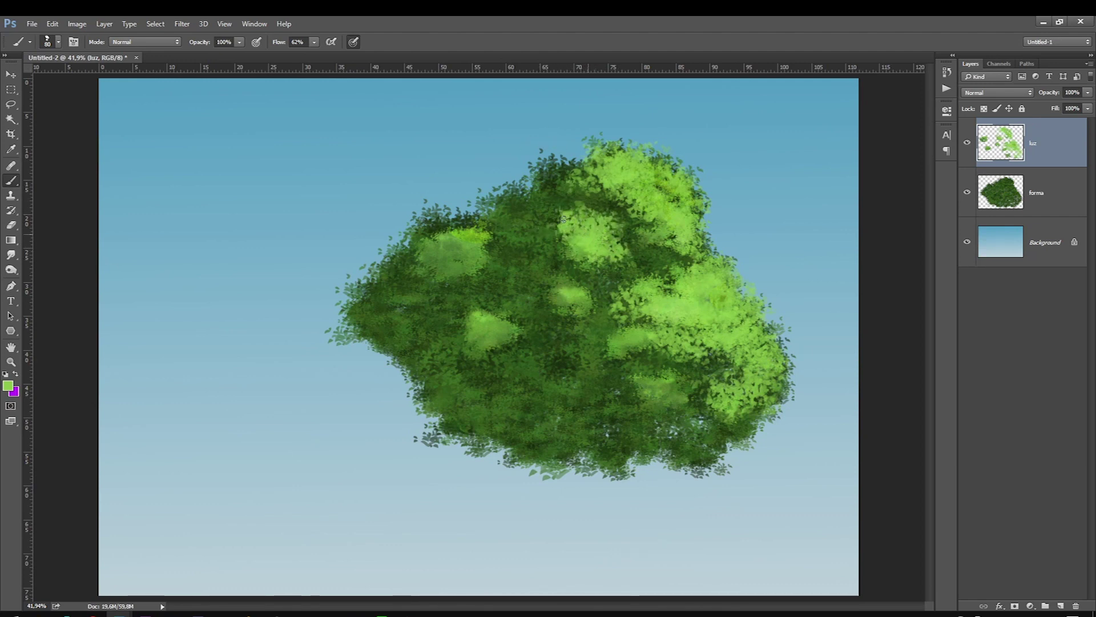
left_click_drag(563, 218, 546, 164)
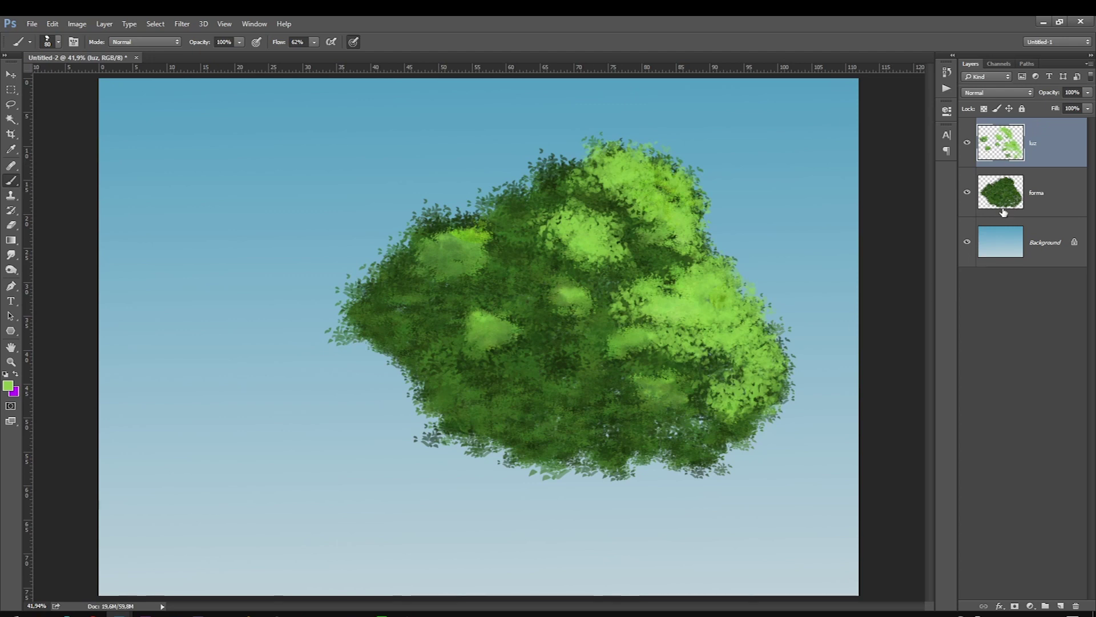
left_click_drag(560, 214, 534, 217)
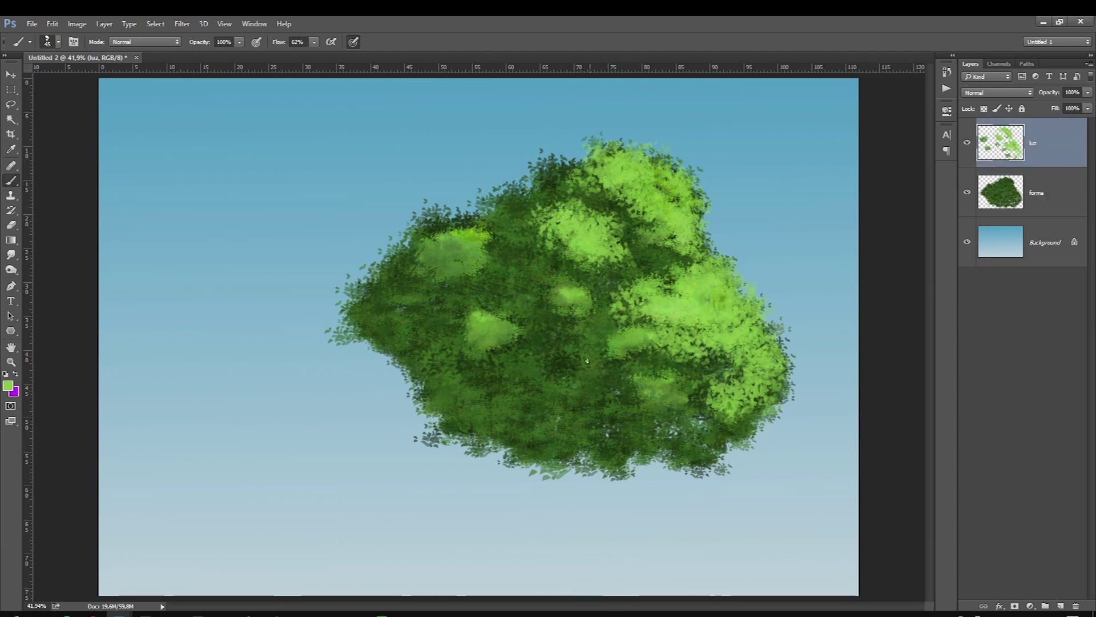
left_click_drag(554, 204, 539, 210)
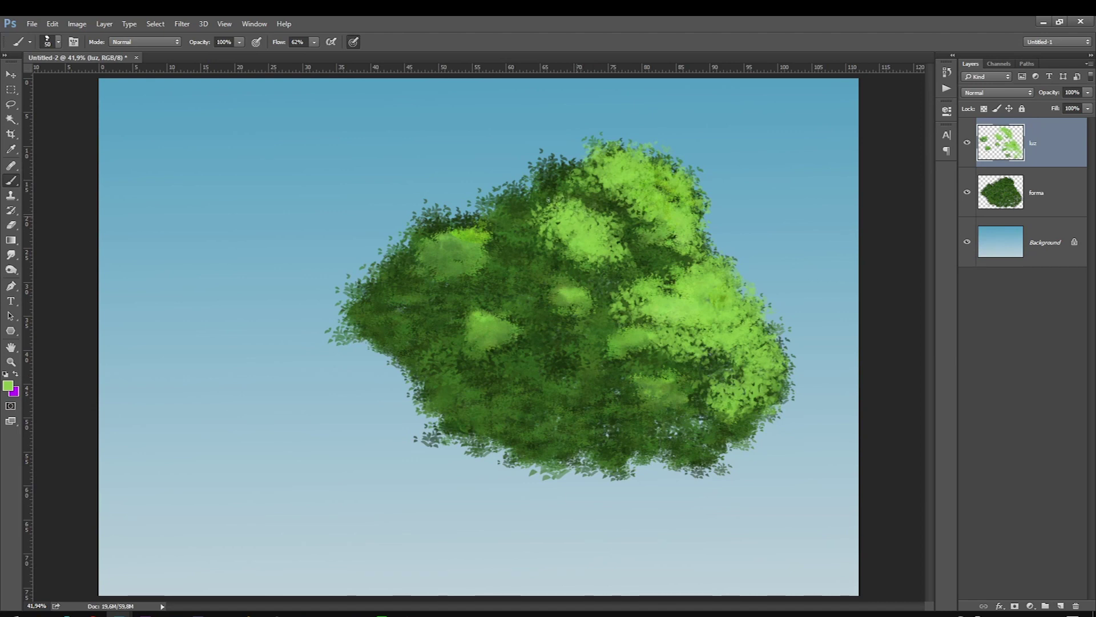
mouse_move(551, 172)
left_mouse_down()
mouse_move(551, 162)
mouse_move(568, 171)
left_mouse_up()
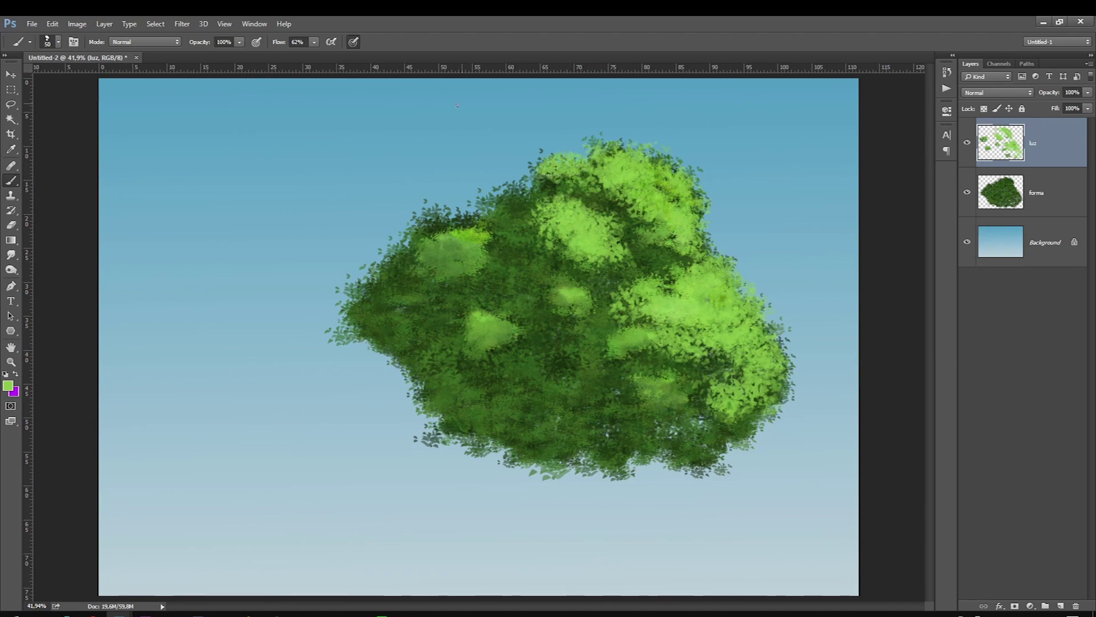
mouse_move(482, 224)
left_mouse_down()
mouse_move(491, 239)
mouse_move(451, 223)
mouse_move(423, 234)
mouse_move(468, 217)
mouse_move(431, 257)
left_mouse_up()
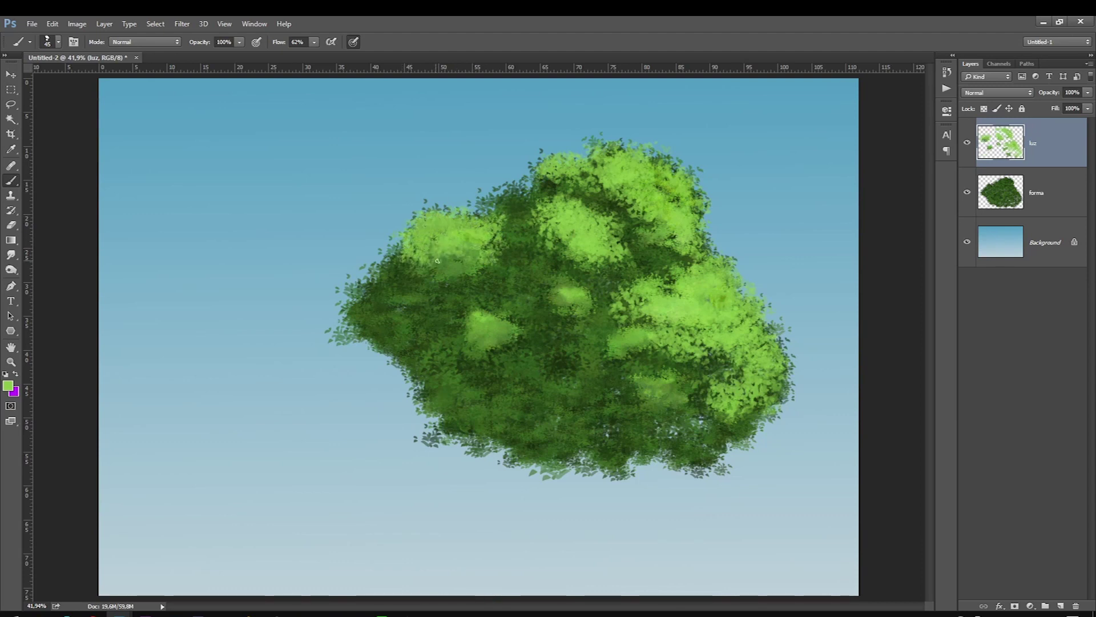
left_click_drag(484, 227, 534, 257)
Step: Highlight the left, central, lower-middle and lower-right clumps of foliage
mouse_move(437, 251)
left_mouse_down()
mouse_move(471, 322)
mouse_move(451, 320)
mouse_move(509, 314)
mouse_move(457, 344)
mouse_move(514, 314)
mouse_move(429, 308)
mouse_move(472, 318)
left_mouse_up()
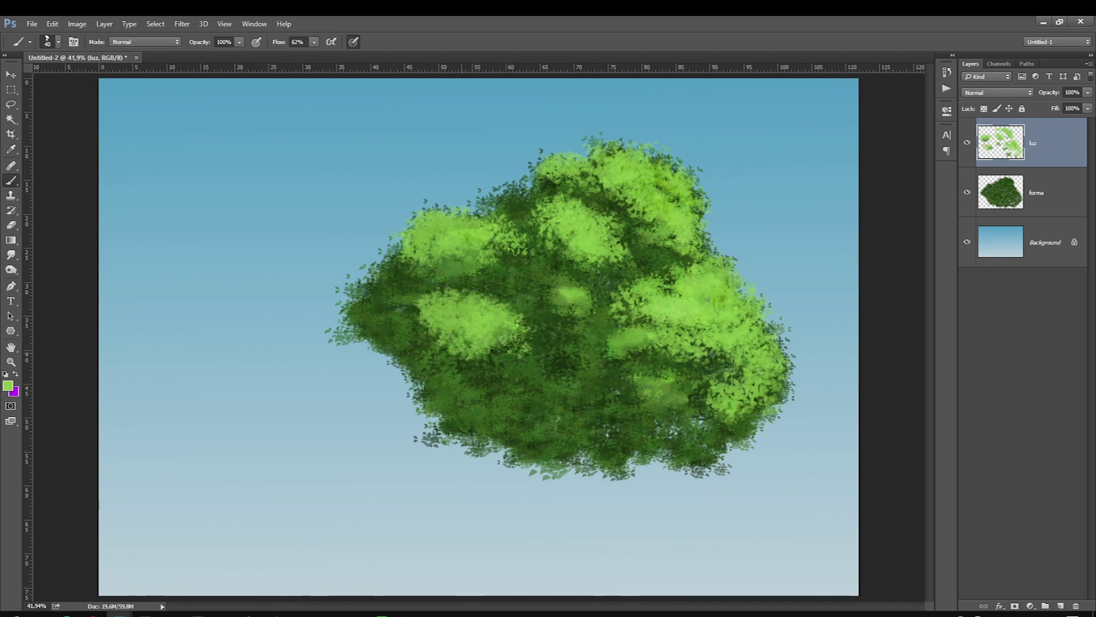
mouse_move(517, 286)
left_mouse_down()
mouse_move(560, 274)
mouse_move(527, 287)
mouse_move(563, 305)
mouse_move(503, 294)
left_mouse_up()
mouse_move(662, 369)
left_mouse_down()
mouse_move(617, 371)
mouse_move(673, 394)
mouse_move(606, 345)
left_mouse_up()
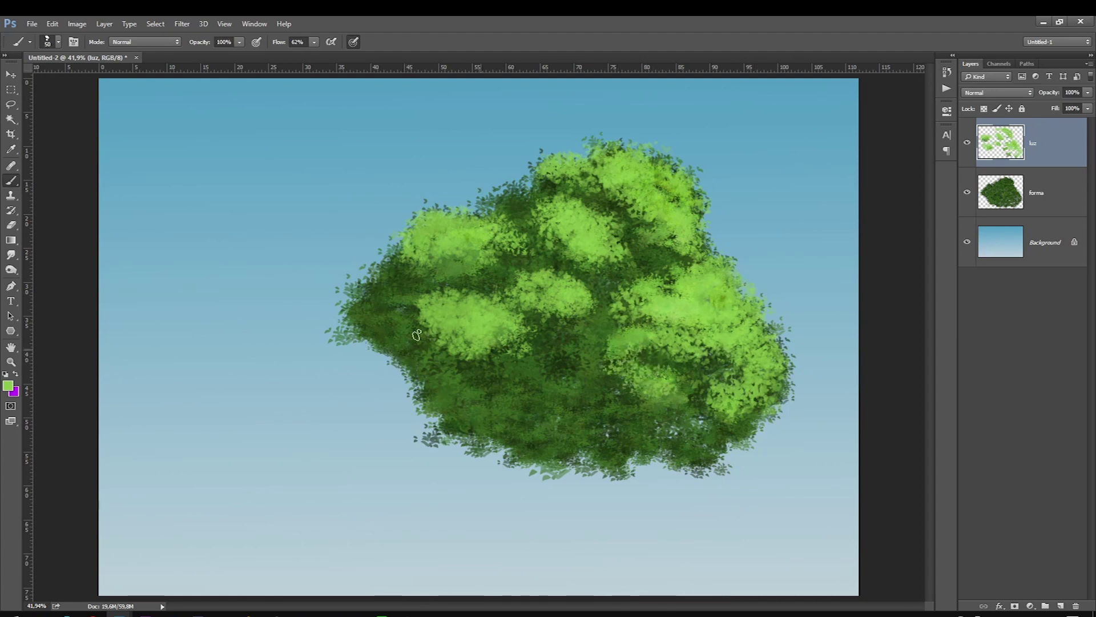
left_click_drag(431, 343, 503, 356)
mouse_move(423, 315)
left_mouse_down()
mouse_move(360, 277)
mouse_move(405, 252)
left_mouse_up()
left_click_drag(348, 308, 403, 259)
mouse_move(526, 211)
left_mouse_down()
mouse_move(497, 199)
mouse_move(542, 182)
left_mouse_up()
left_click_drag(388, 263, 487, 222)
Step: Brighten the tree's right and lower-right edges and dab highlights on the upper middle
left_click_drag(795, 375, 769, 326)
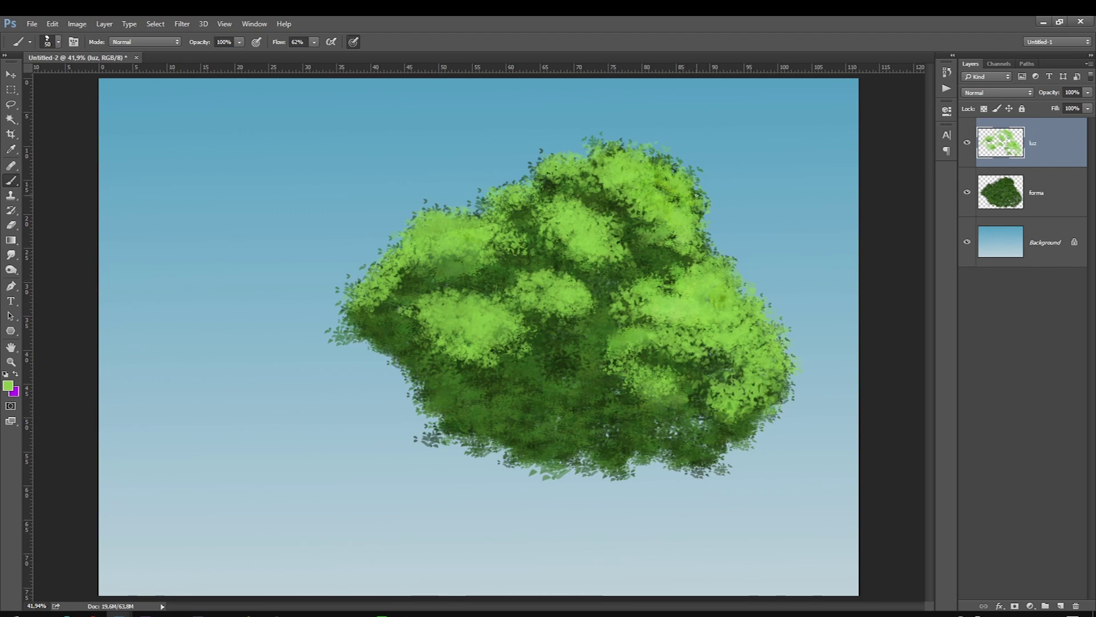
mouse_move(758, 330)
left_mouse_down()
mouse_move(778, 394)
mouse_move(742, 428)
left_mouse_up()
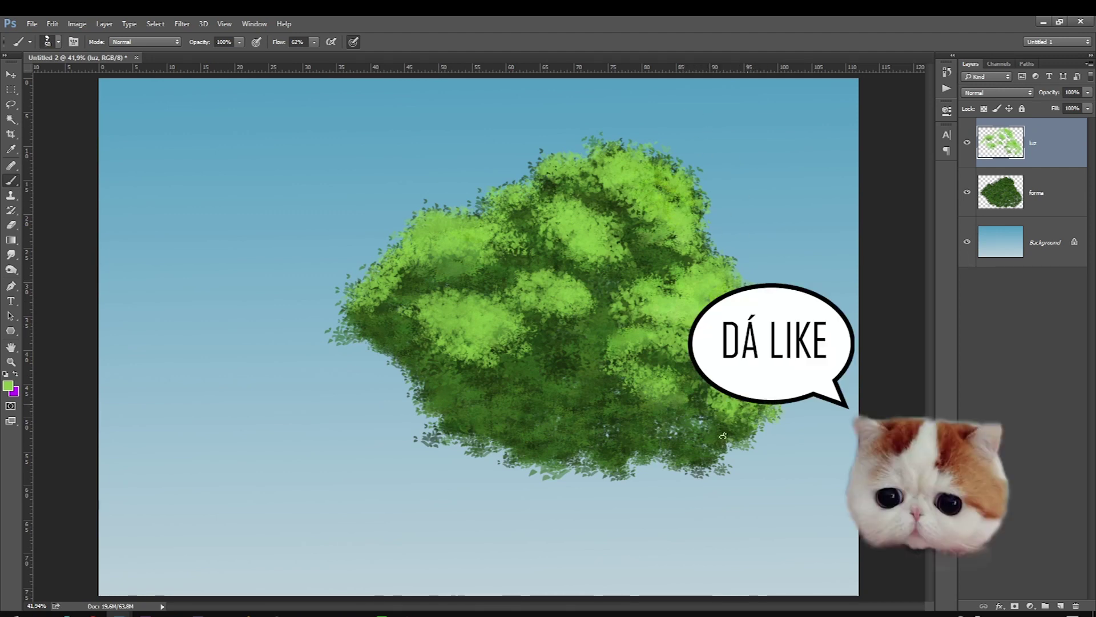
mouse_move(700, 410)
left_mouse_down()
mouse_move(694, 434)
mouse_move(628, 411)
left_mouse_up()
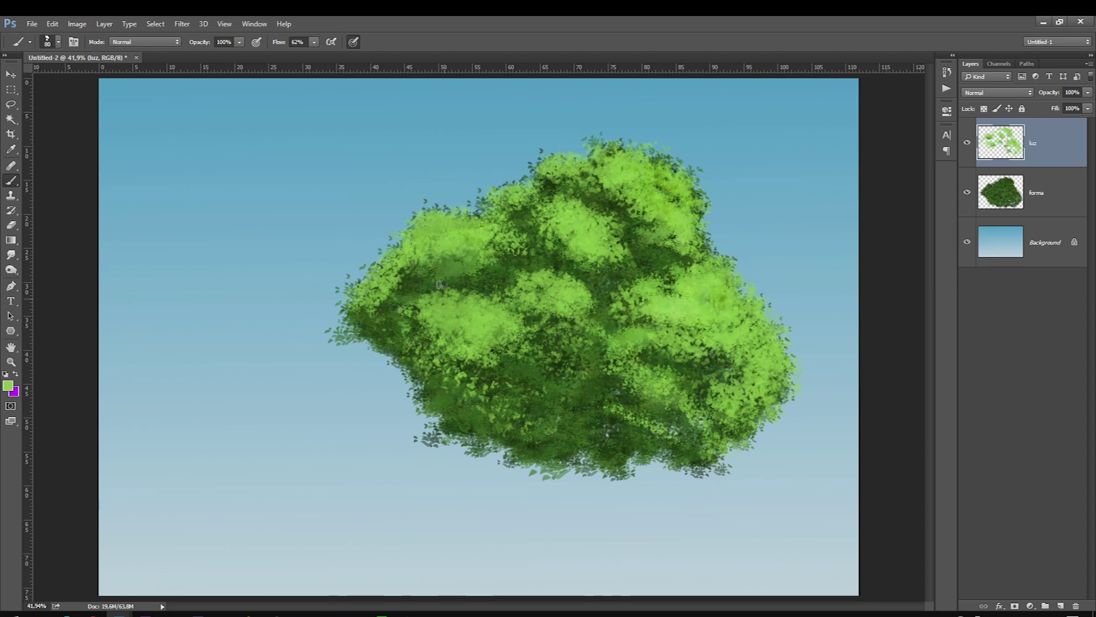
left_click_drag(605, 206, 679, 265)
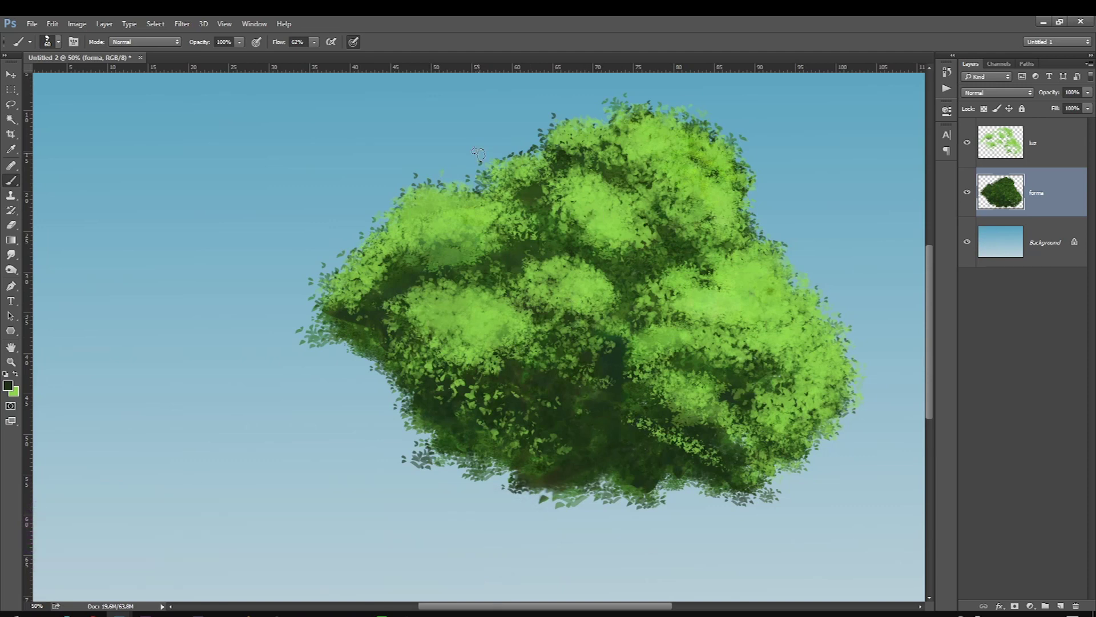
Step: Set the painting colour to bright yellow #cdff05
left_click(9, 387)
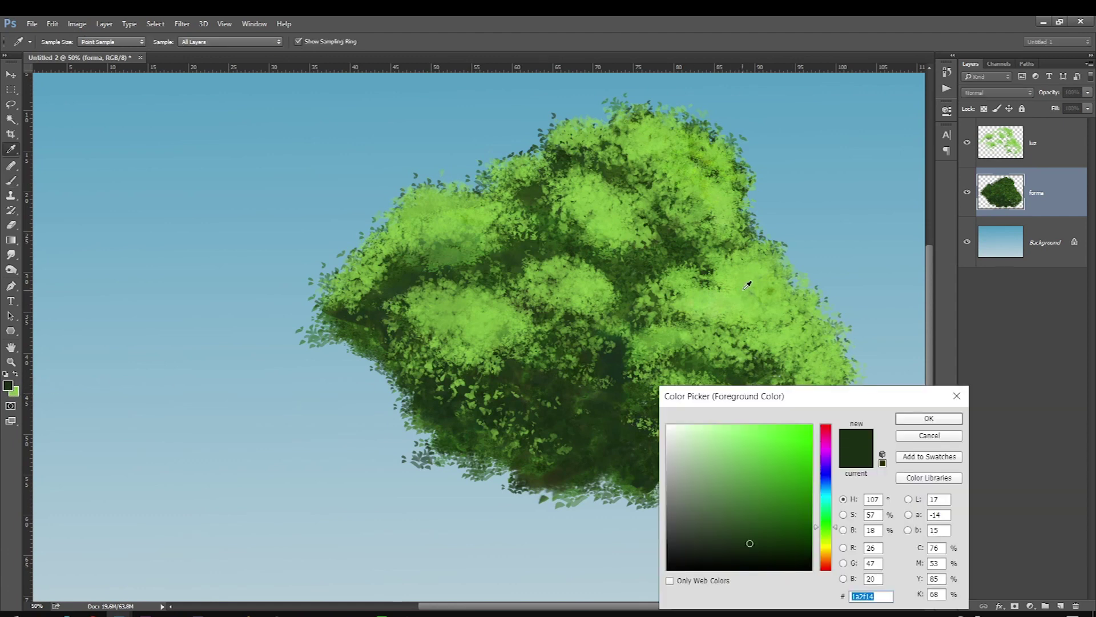
type("cdff05")
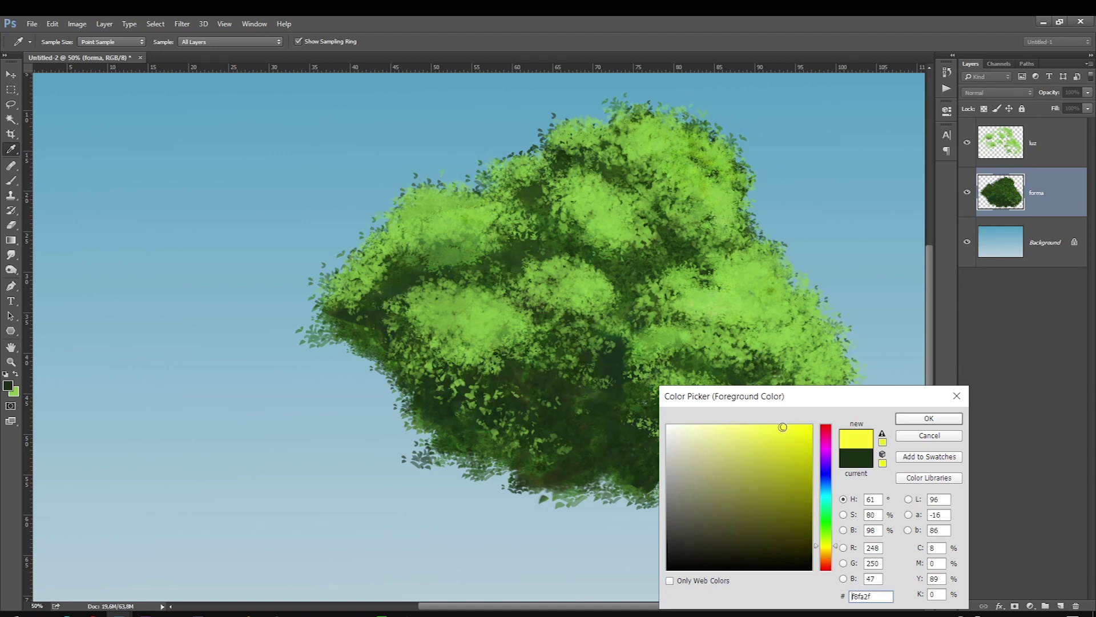
key("Return")
Step: Soften it to a less saturated, greener yellow and add a new layer for detail
left_click(8, 386)
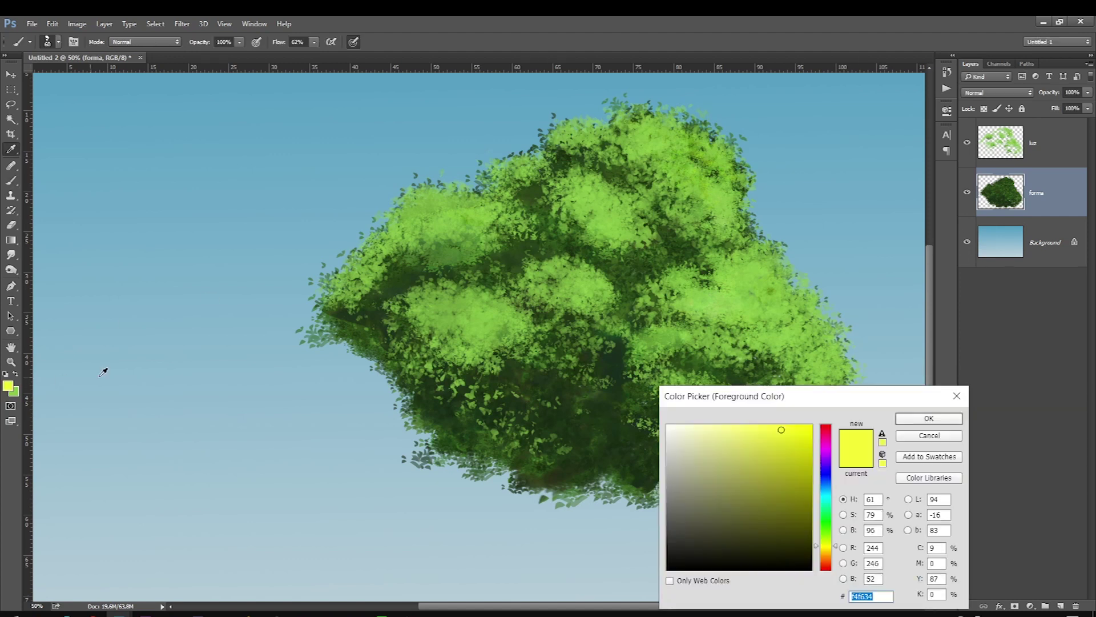
left_click_drag(826, 550, 827, 540)
left_click_drag(783, 435, 763, 430)
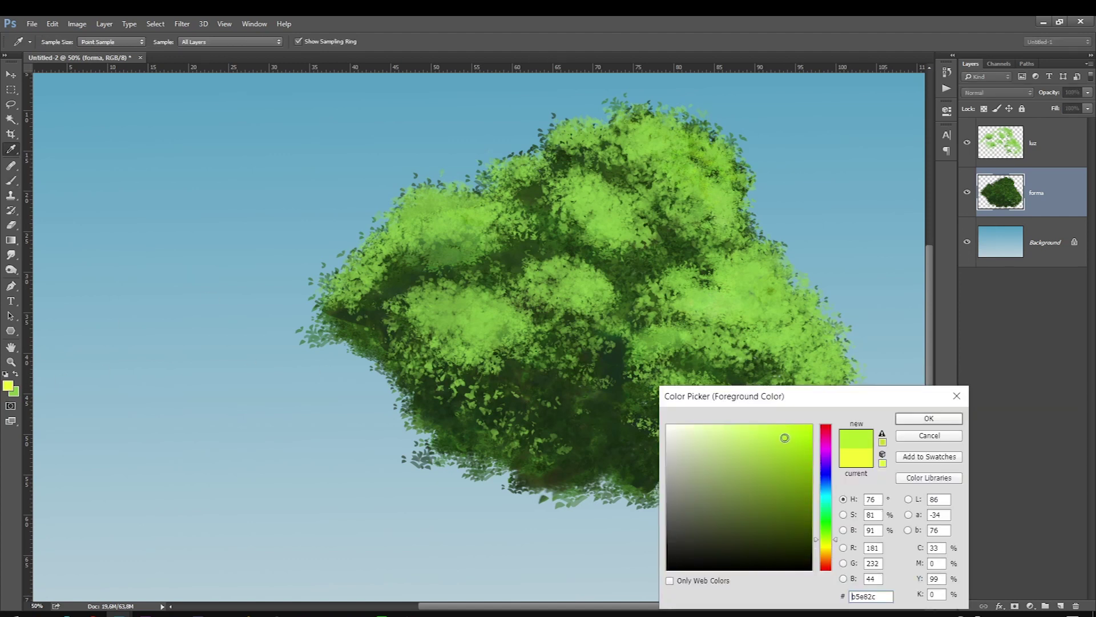
key("Return")
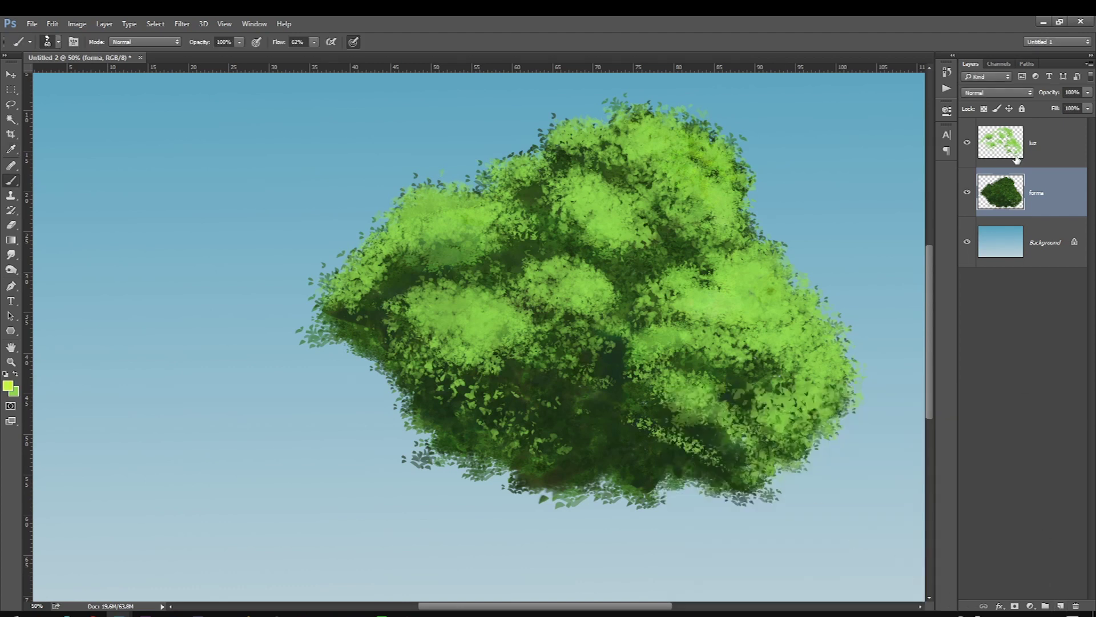
left_click(1061, 607)
double_click(1037, 144)
Step: Name the layer detalhe and dab light-green highlights on the foliage with a smaller brush
type("detalhe")
key("Return")
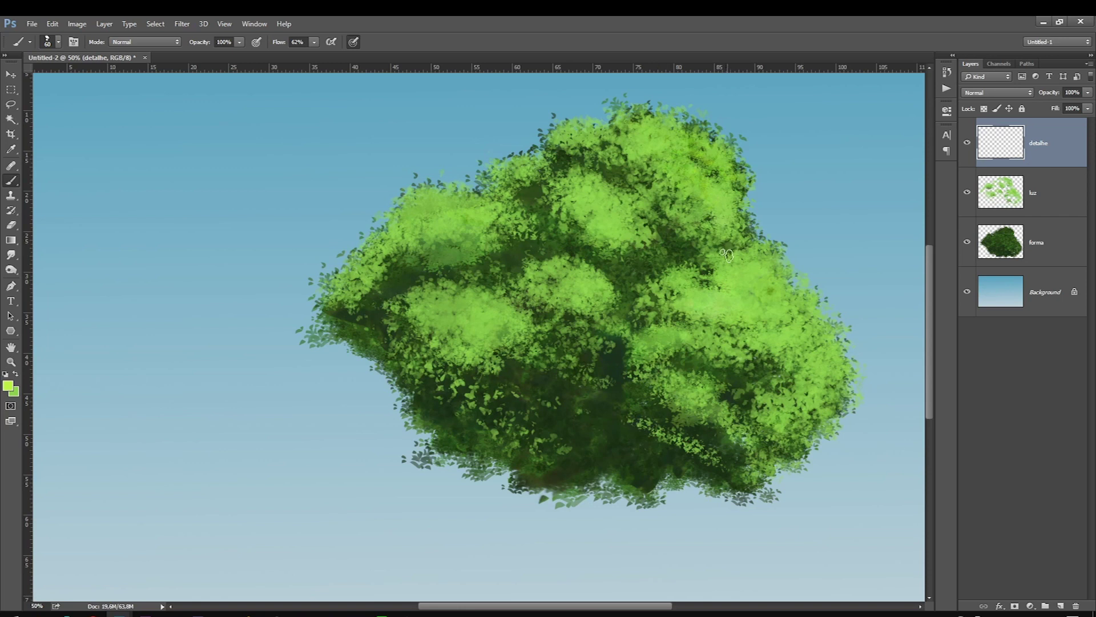
key("bracketleft")
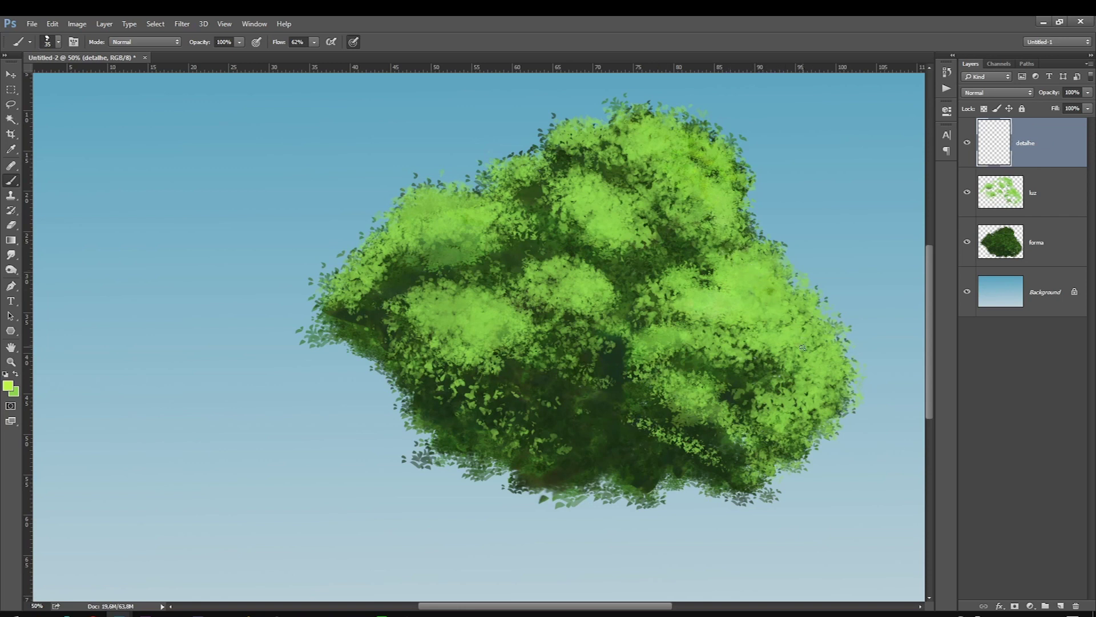
mouse_move(792, 322)
left_mouse_down()
mouse_move(754, 255)
mouse_move(765, 264)
left_mouse_up()
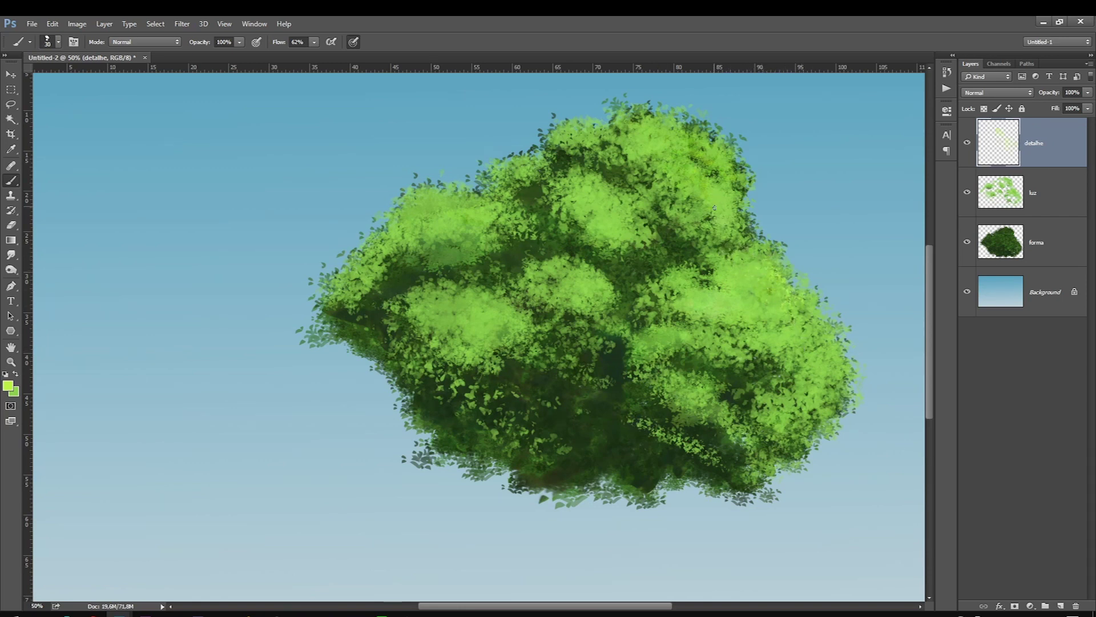
mouse_move(815, 323)
left_mouse_down()
mouse_move(828, 368)
mouse_move(806, 371)
left_mouse_up()
key("bracketleft")
mouse_move(734, 294)
left_mouse_down()
mouse_move(705, 311)
mouse_move(733, 309)
left_mouse_up()
left_click_drag(700, 179, 734, 217)
left_click_drag(576, 183, 643, 231)
Step: Switch to pale yellow and highlight the canopy top, right edge and lower-right foliage clumps
left_click(8, 386)
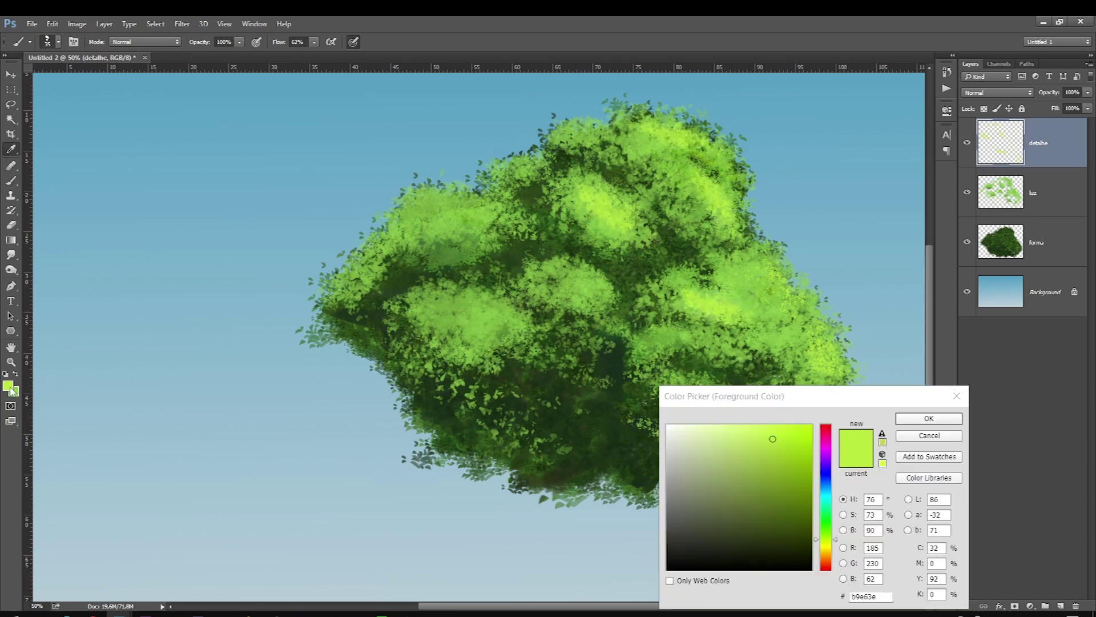
left_click_drag(772, 439, 760, 431)
key("Return")
left_click_drag(566, 308, 605, 269)
left_click_drag(599, 228, 633, 194)
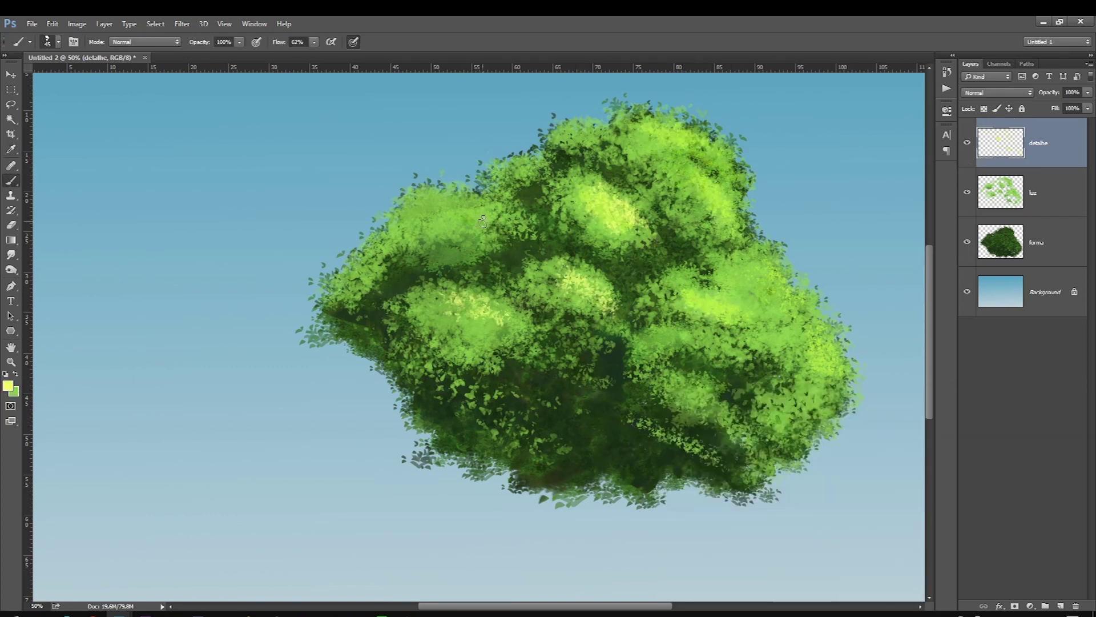
left_click_drag(456, 206, 434, 191)
left_click_drag(722, 287, 776, 289)
left_click_drag(822, 325, 828, 423)
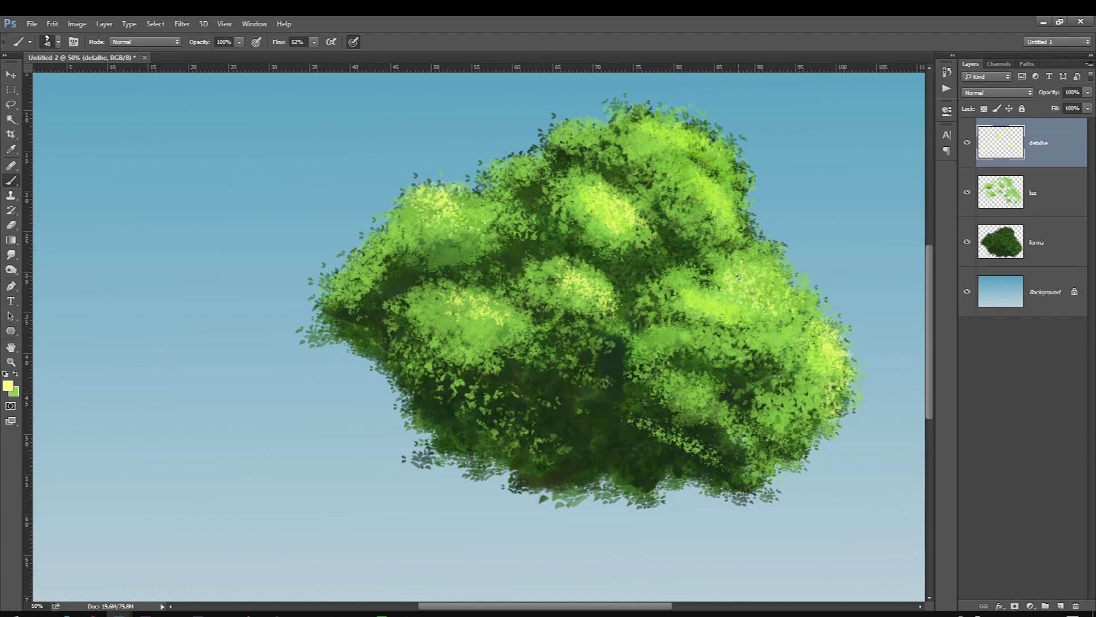
left_click_drag(705, 392, 698, 395)
left_click_drag(718, 342, 680, 343)
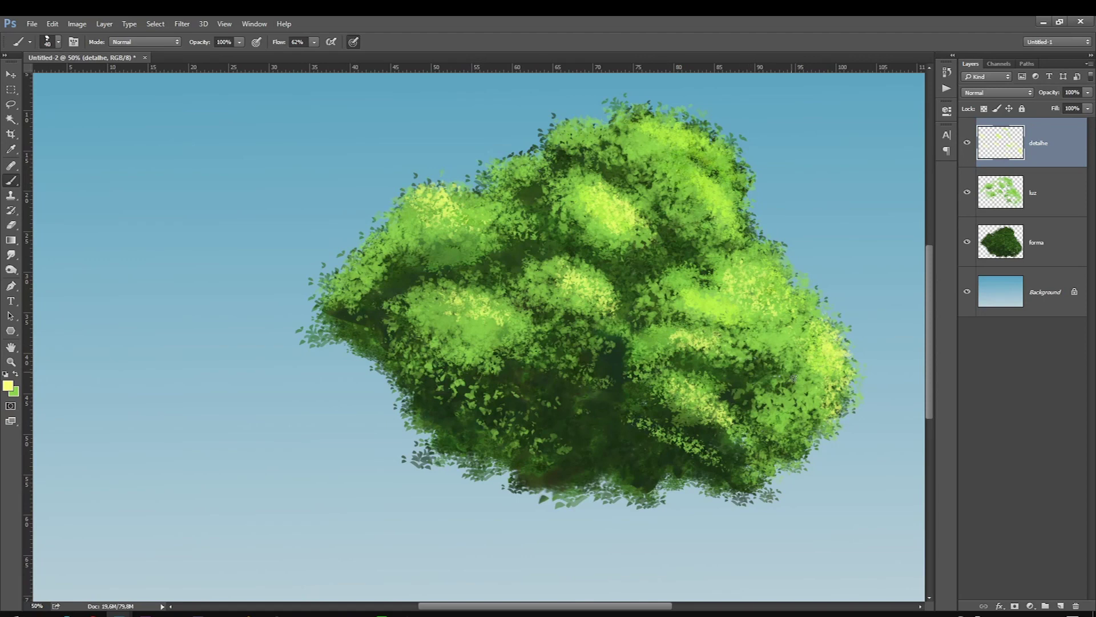
mouse_move(760, 417)
left_mouse_down()
mouse_move(805, 389)
mouse_move(753, 332)
left_mouse_up()
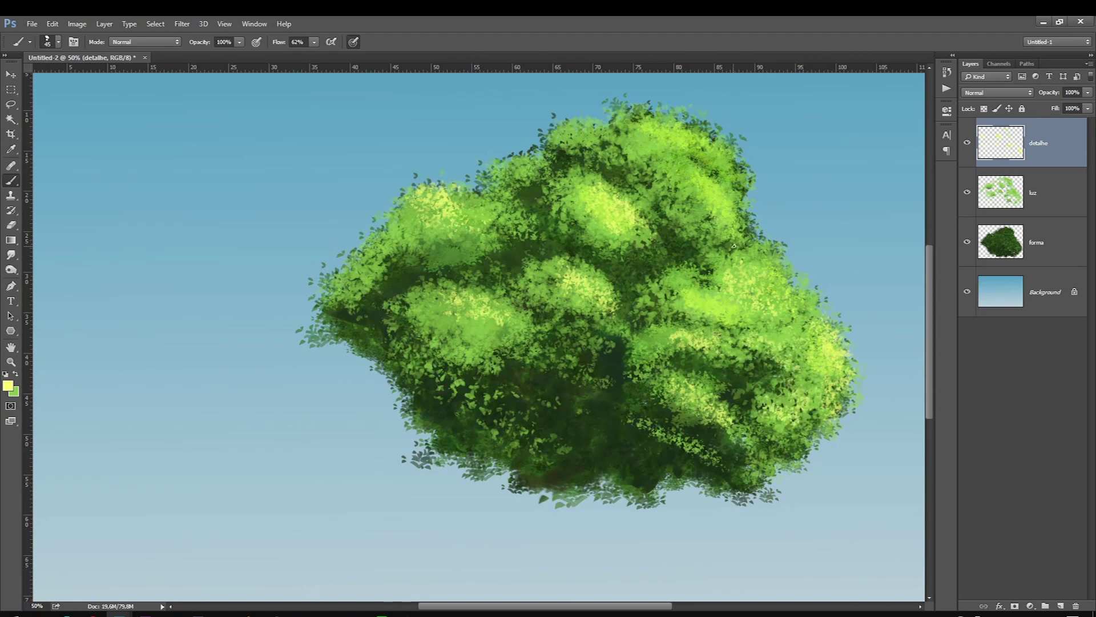
Step: Add pale yellow highlights to the upper-right clumps, canopy top, right edge, centre and lower foliage
left_click_drag(660, 172, 680, 203)
left_click_drag(708, 131, 742, 194)
left_click_drag(671, 120, 745, 172)
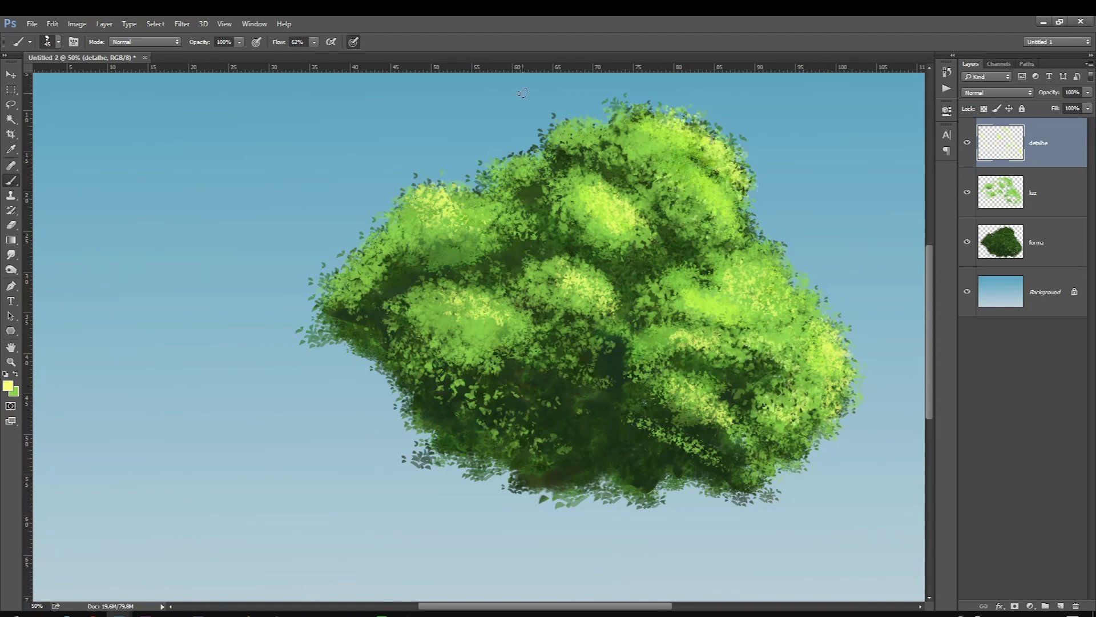
mouse_move(594, 120)
left_mouse_down()
mouse_move(571, 137)
mouse_move(619, 127)
left_mouse_up()
left_click_drag(717, 217, 668, 157)
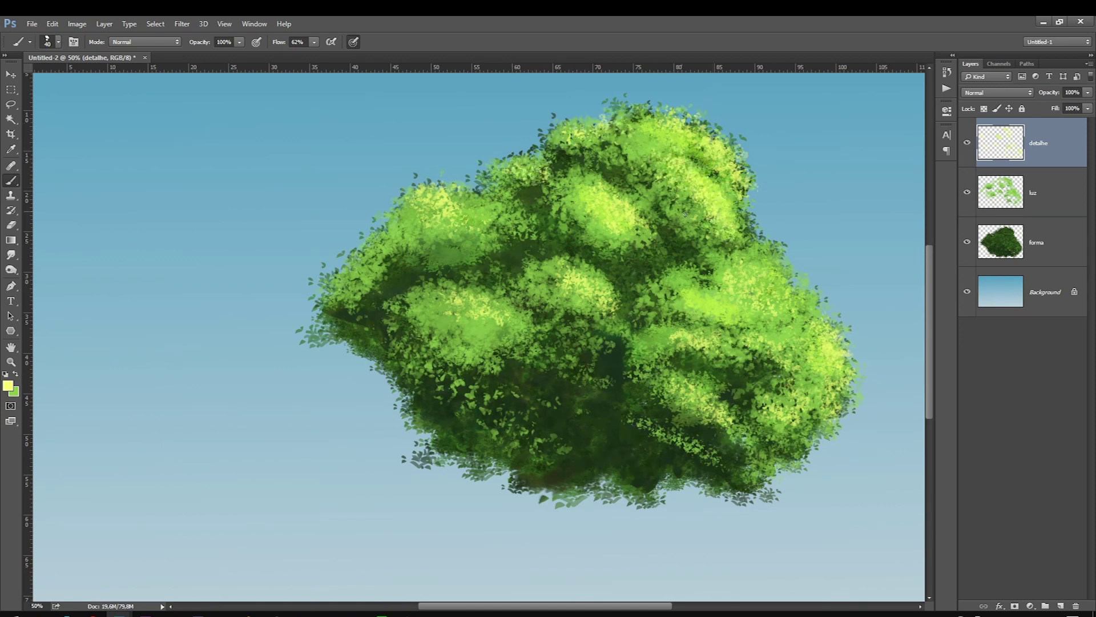
left_click_drag(735, 212, 788, 268)
left_click_drag(815, 314, 785, 313)
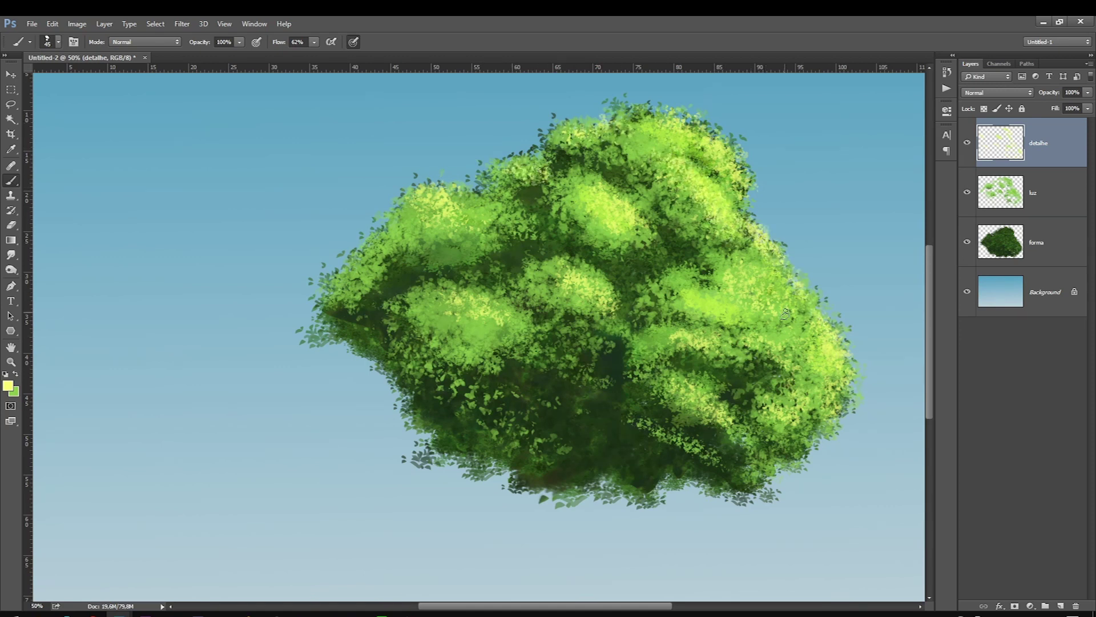
left_click_drag(823, 394, 815, 377)
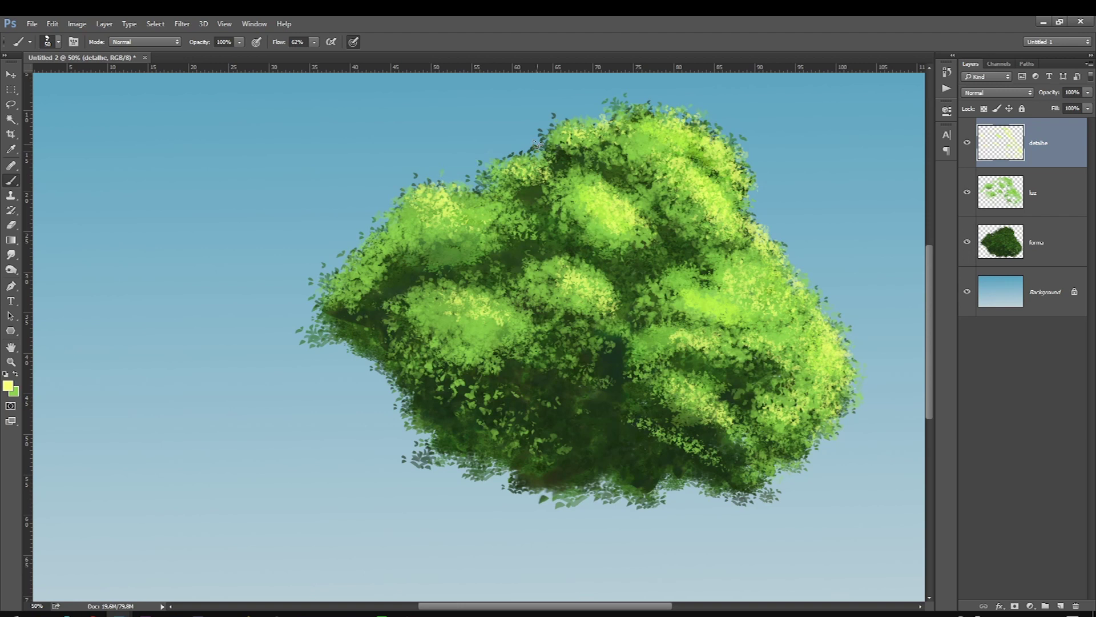
left_click_drag(550, 275, 562, 293)
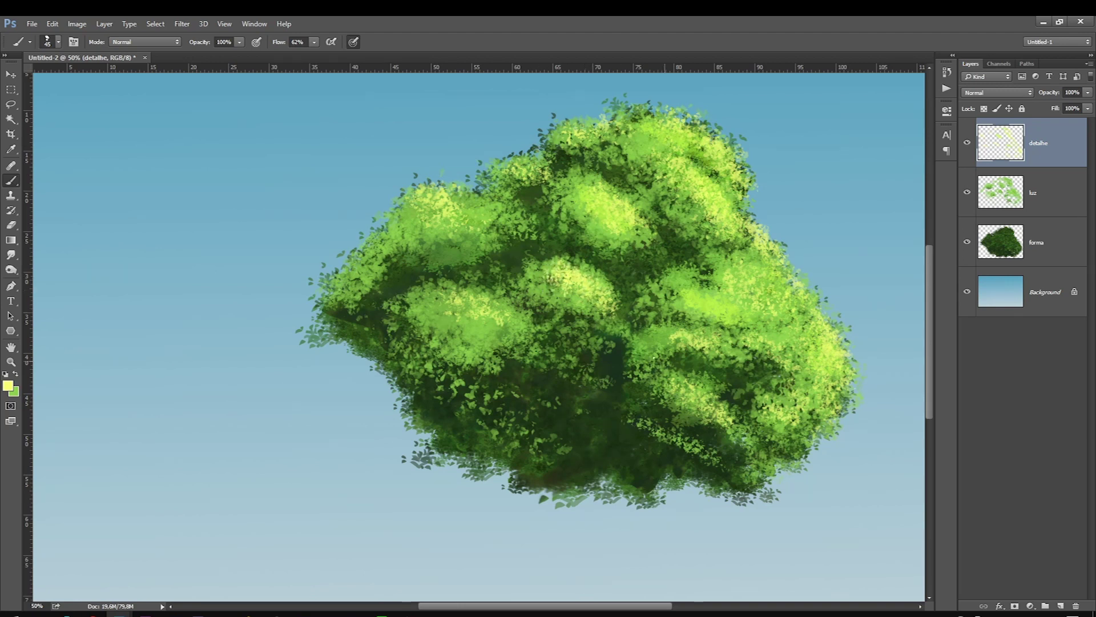
mouse_move(691, 292)
left_mouse_down()
mouse_move(739, 322)
mouse_move(665, 327)
left_mouse_up()
left_click_drag(729, 430, 738, 452)
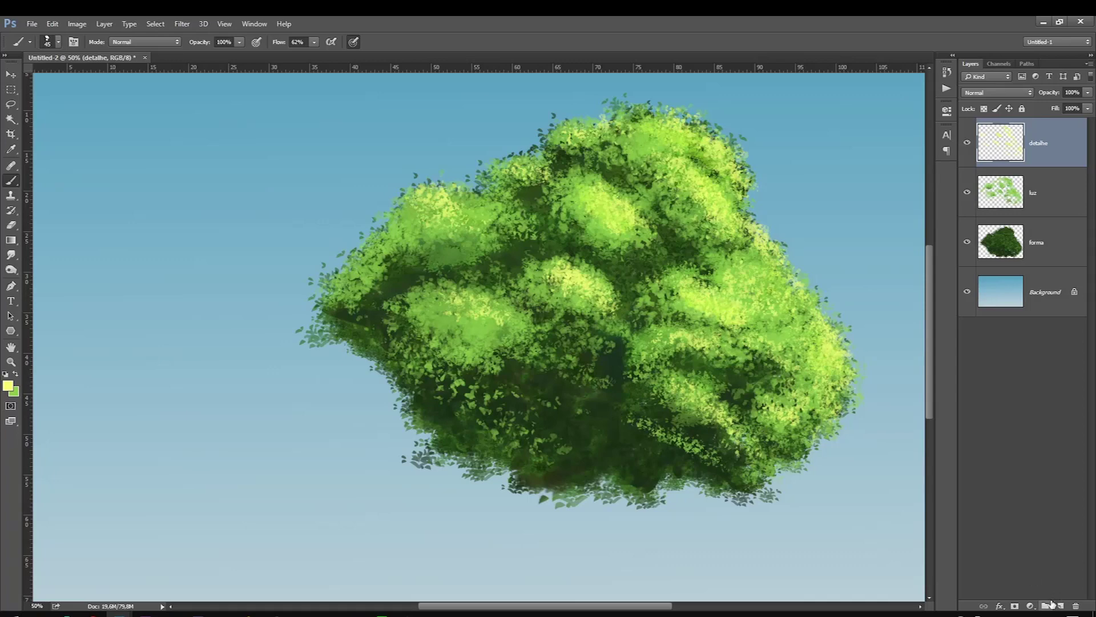
Step: Add a new empty layer and trace the tree's silhouette in red
key("ctrl+shift+alt+n")
left_click(8, 386)
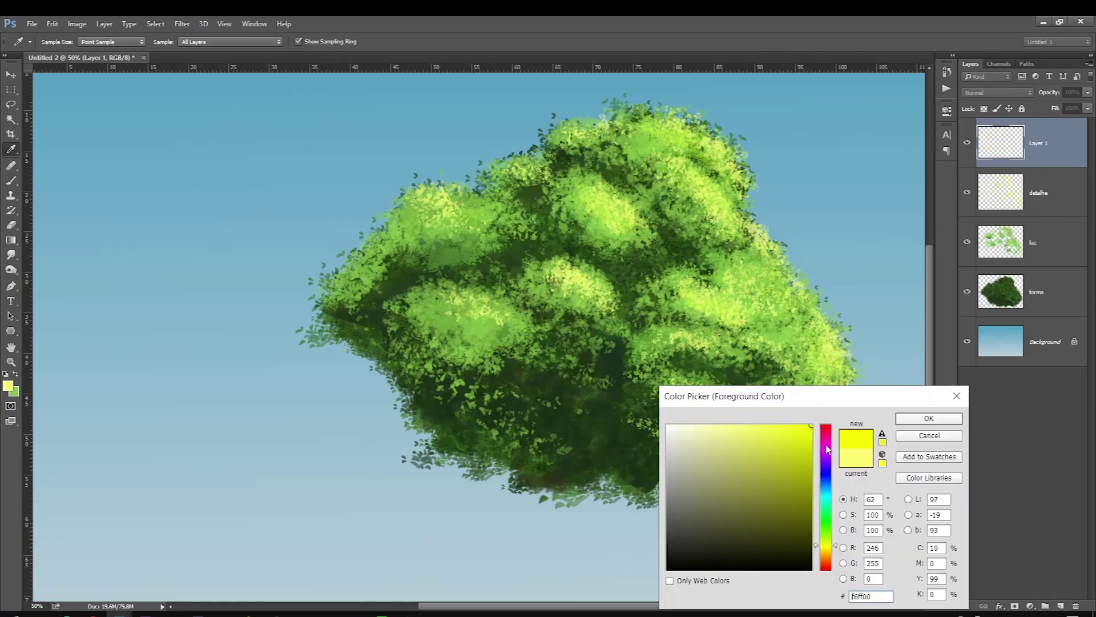
mouse_move(609, 253)
left_mouse_down()
mouse_move(638, 303)
mouse_move(639, 389)
mouse_move(503, 412)
mouse_move(395, 317)
mouse_move(534, 232)
mouse_move(613, 266)
left_mouse_up()
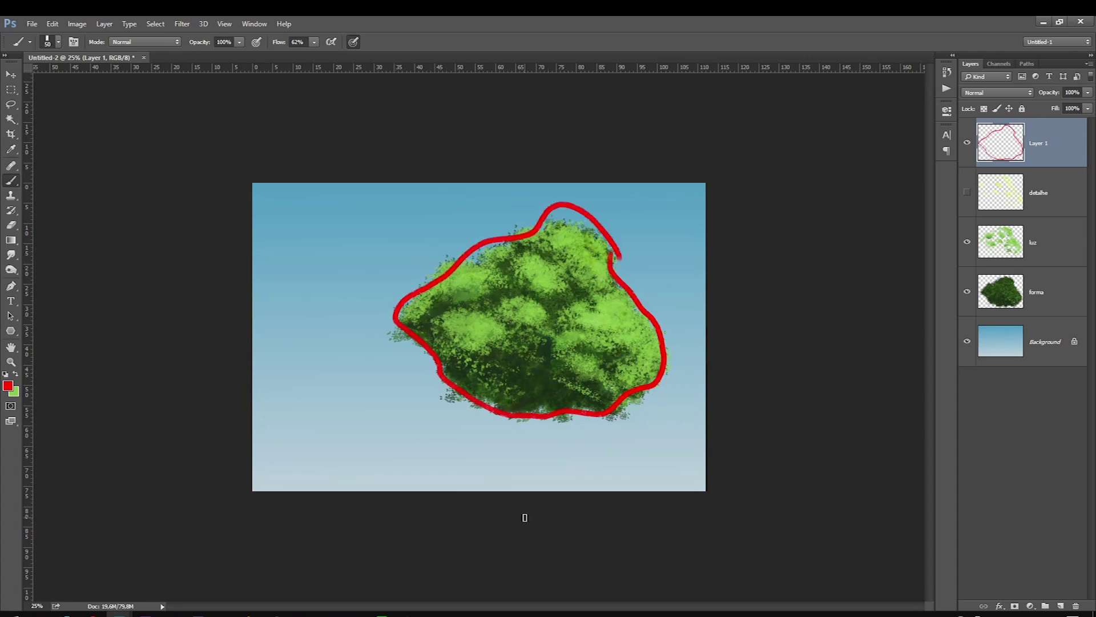
Step: Rename the forma layer to base and the luz layer to volume e forma
double_click(1037, 292)
type("b")
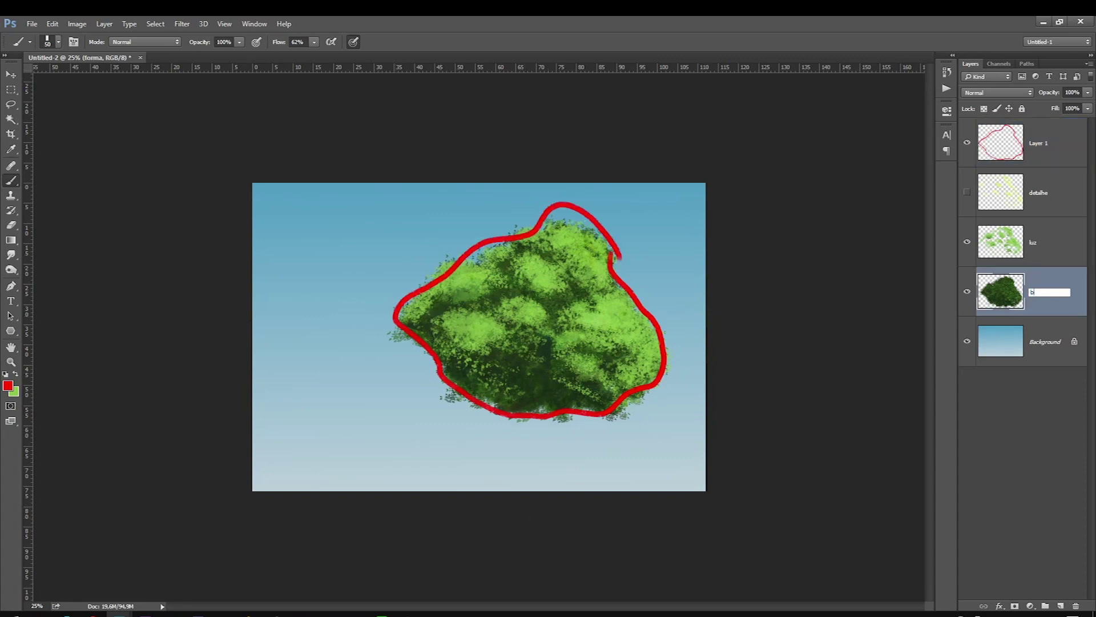
type("ase")
key("Return")
left_click(1035, 248)
double_click(1034, 244)
type("volume e forma")
key("Return")
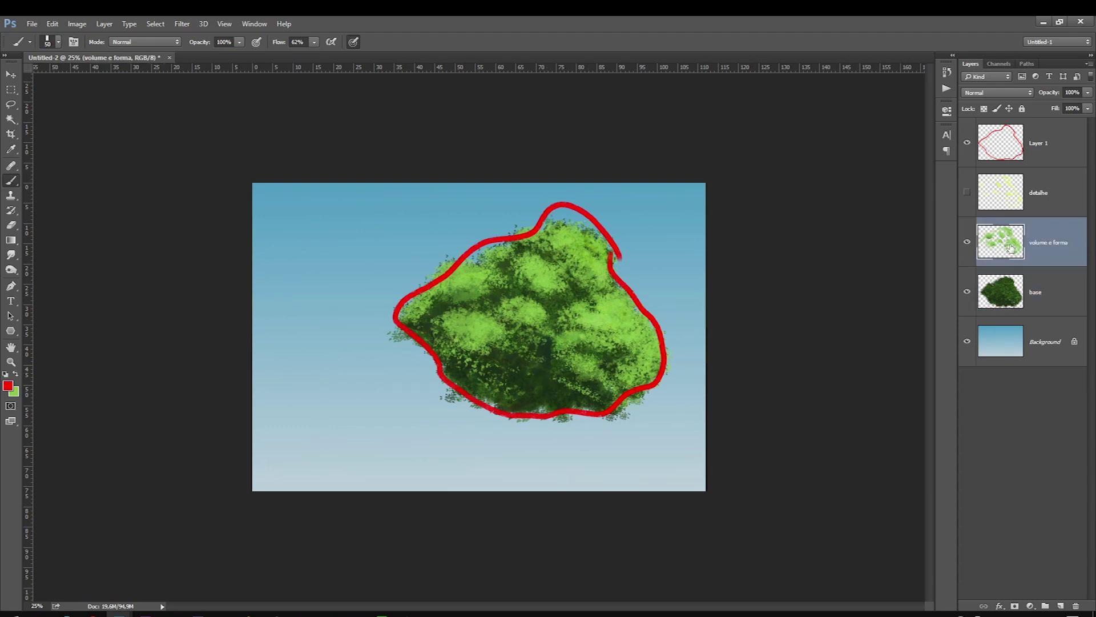
Step: Choose blue as the foreground colour, undoing a stroke painted on the wrong layer
left_click(967, 242)
left_click(8, 386)
left_click(824, 490)
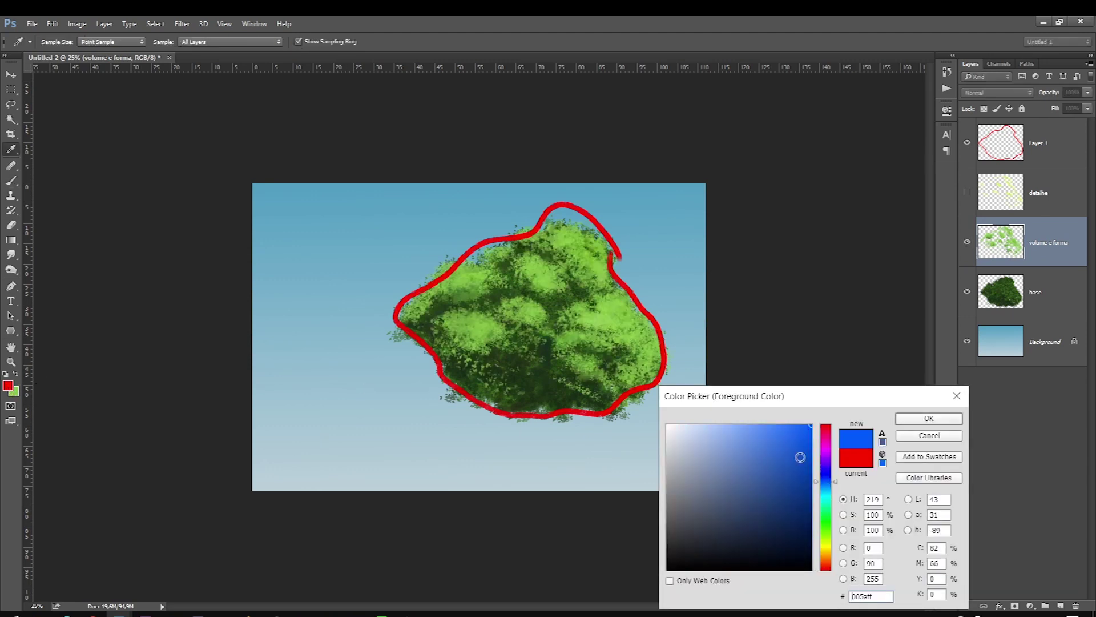
key("Escape")
left_click_drag(563, 330, 579, 329)
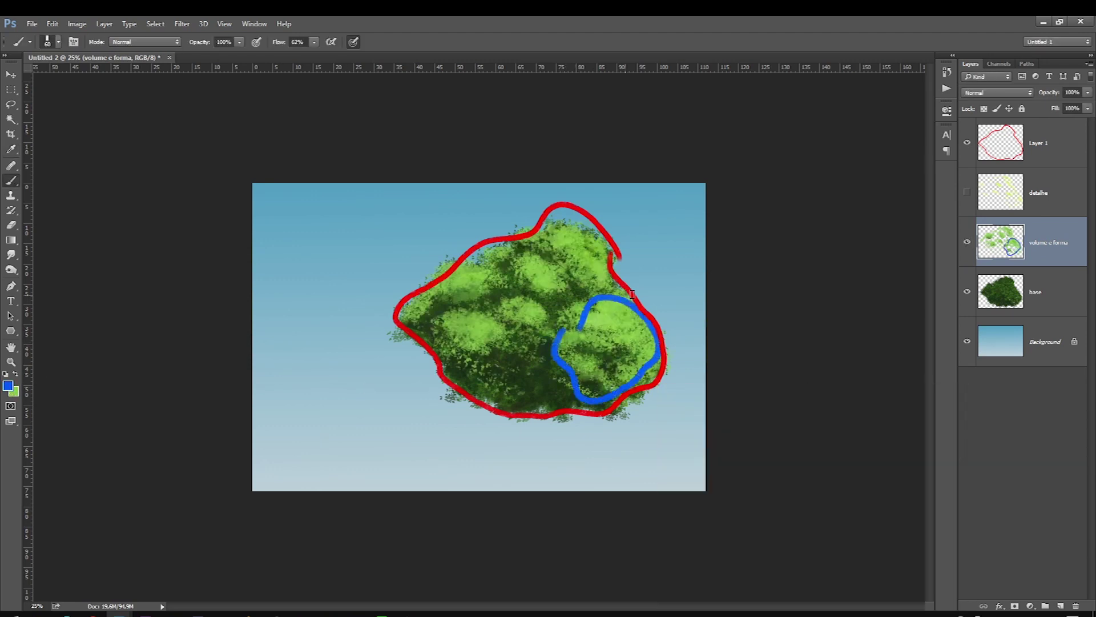
key("ctrl+z")
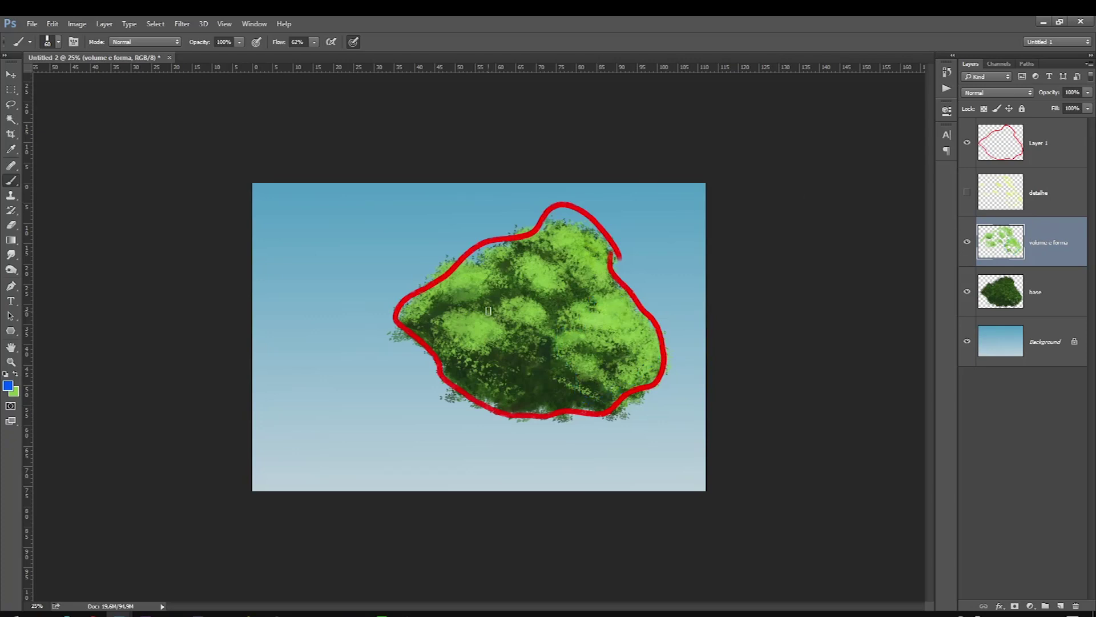
Step: Circle the right, upper-left, top and central foliage clumps in blue, then show detalhe again
key("alt+bracketright")
mouse_move(560, 326)
left_mouse_down()
mouse_move(623, 302)
mouse_move(568, 337)
mouse_move(501, 338)
left_mouse_up()
left_click_drag(537, 247, 533, 292)
left_click_drag(495, 259, 492, 298)
left_click_drag(542, 242, 562, 281)
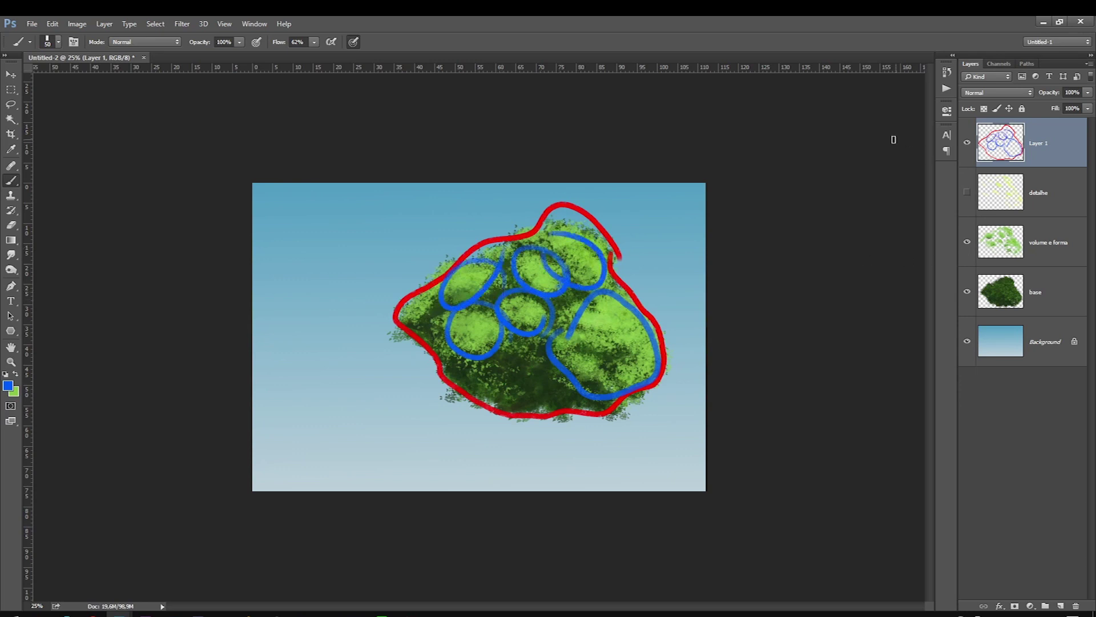
left_click(997, 195)
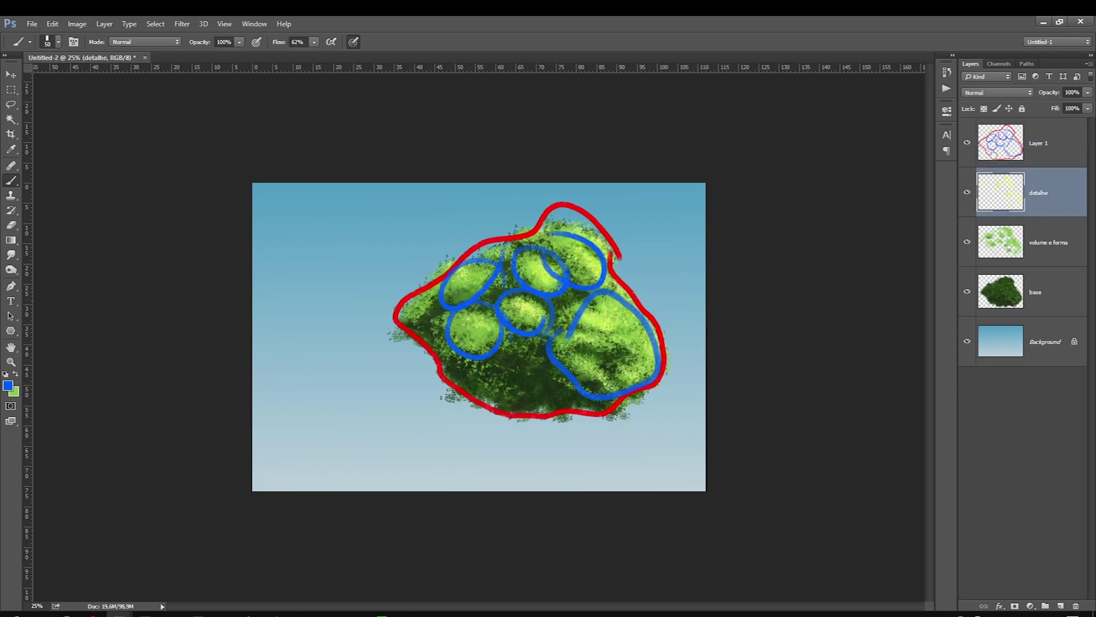
Step: Delete the red-and-blue sketch layer, then hide detalhe and volume e forma to compare
left_click(1005, 154)
key("Delete")
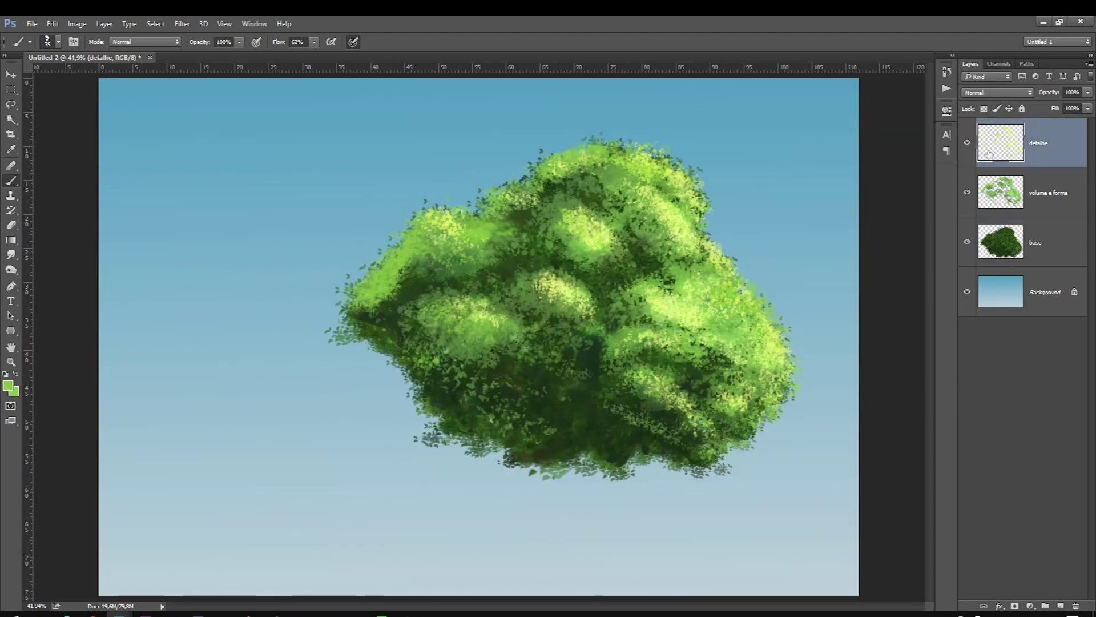
left_click(968, 143)
left_click(967, 193)
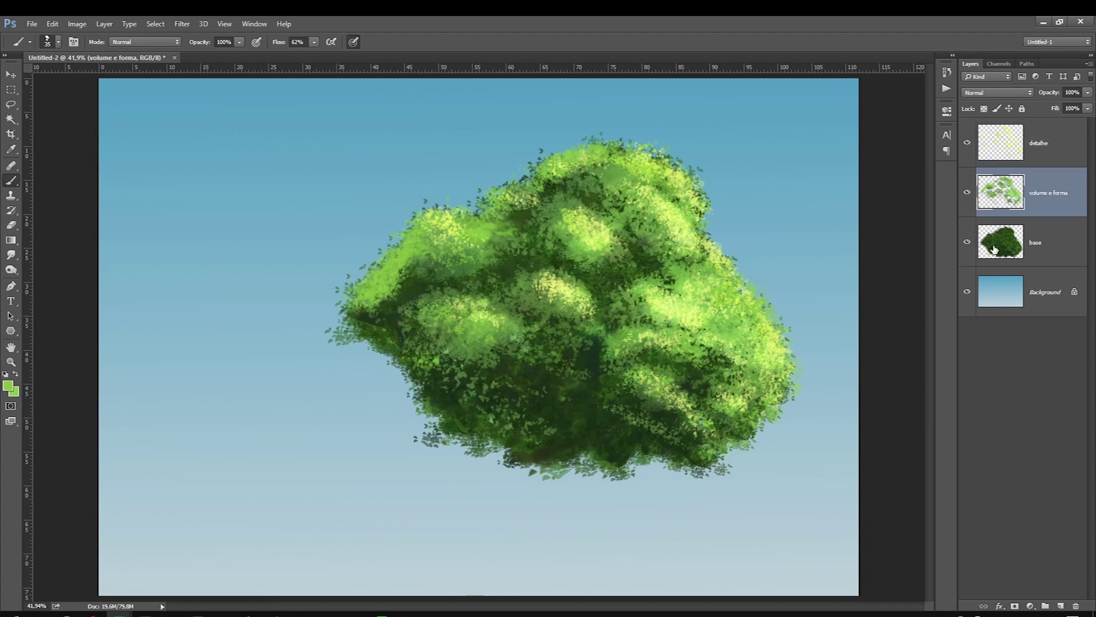
Step: Show volume e forma again and pick a dark green foreground colour
left_click(995, 248)
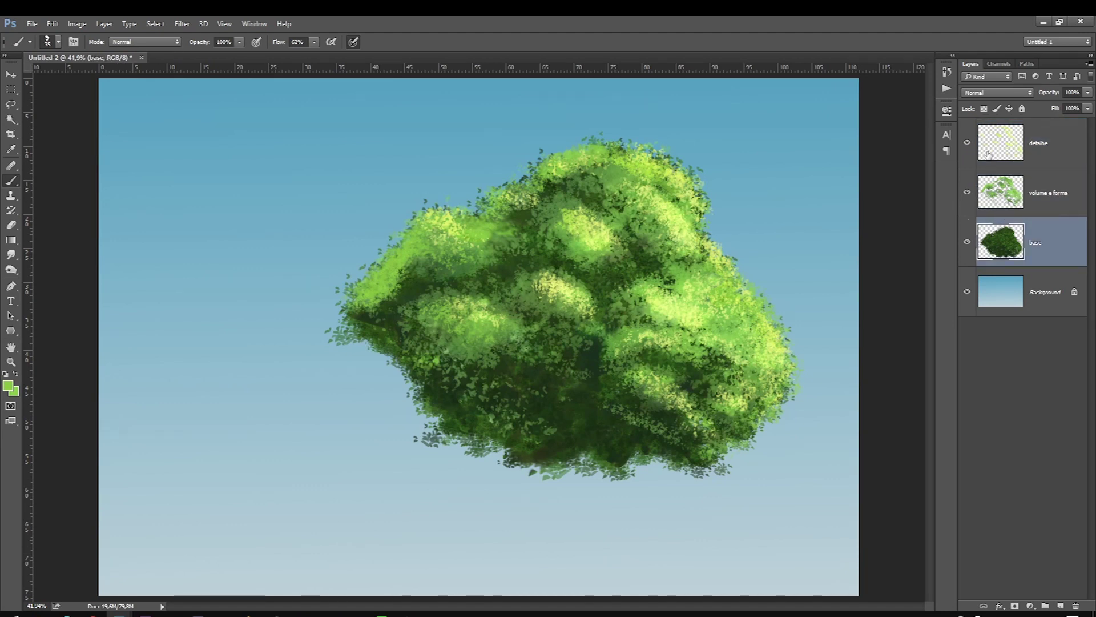
left_click(8, 386)
left_click(587, 427)
key("Return")
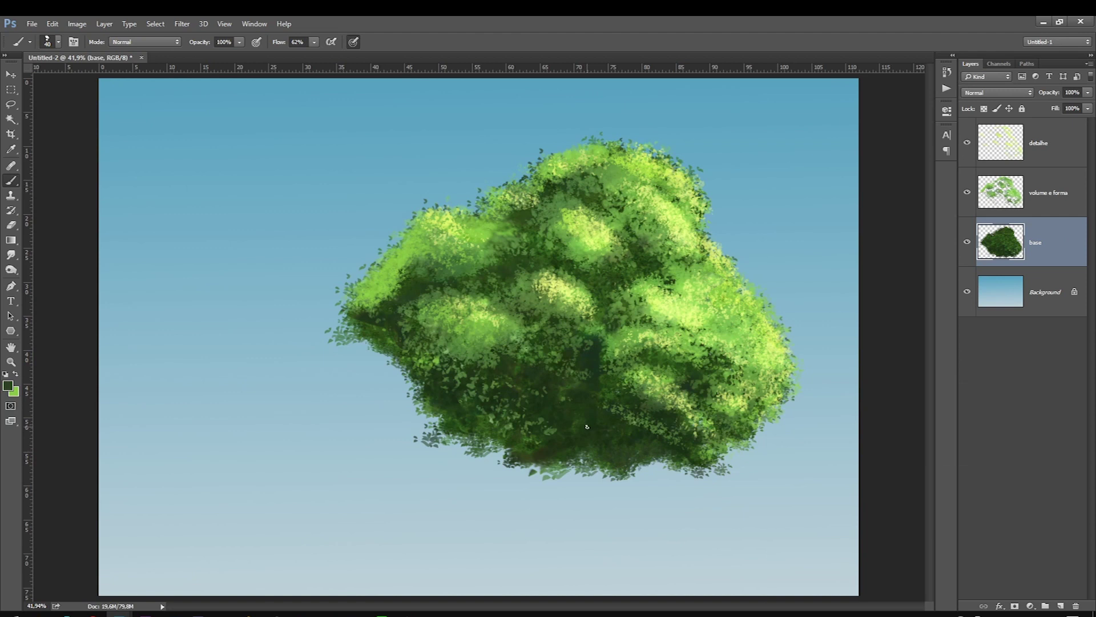
Step: Select only the base foliage layer and switch to the Eraser
left_click(1000, 195)
left_click(977, 161)
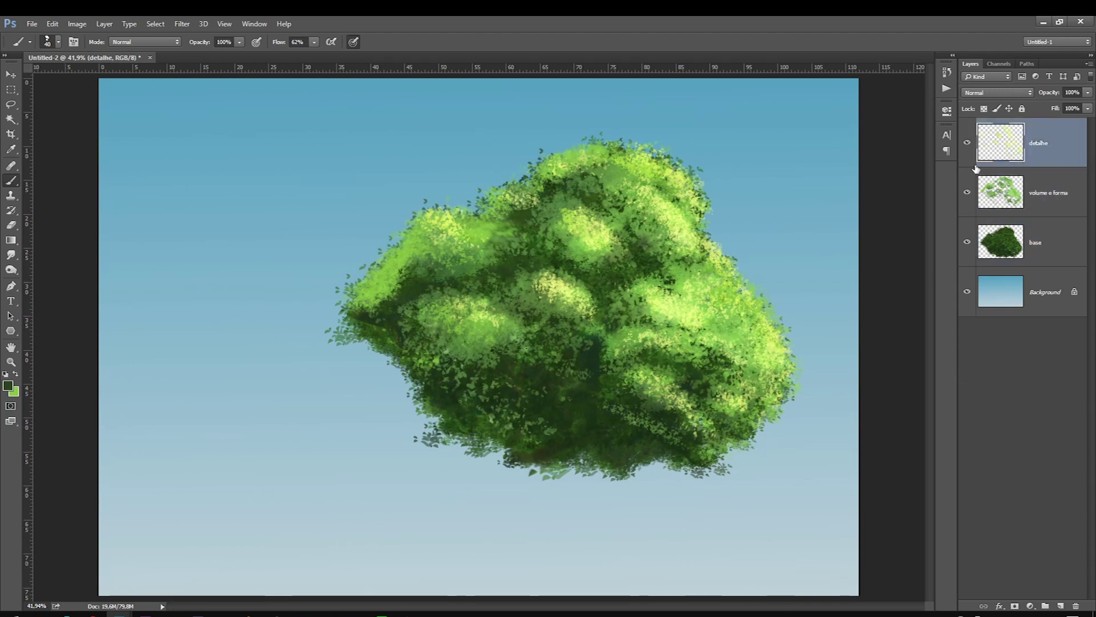
left_click(1028, 221, "shift")
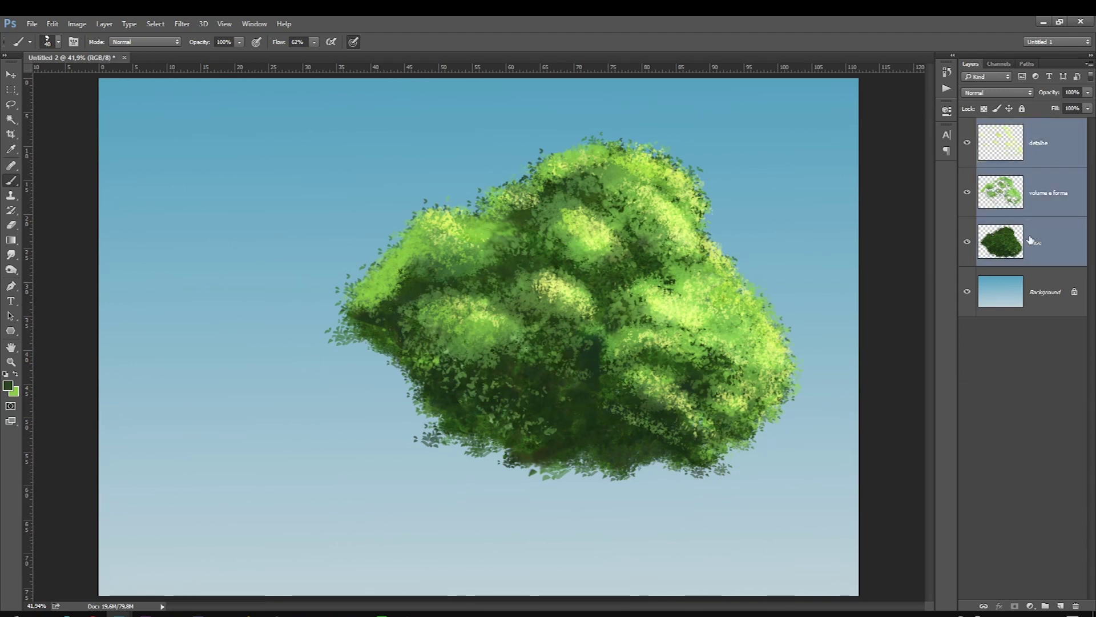
left_click(1021, 204)
left_click(1025, 247)
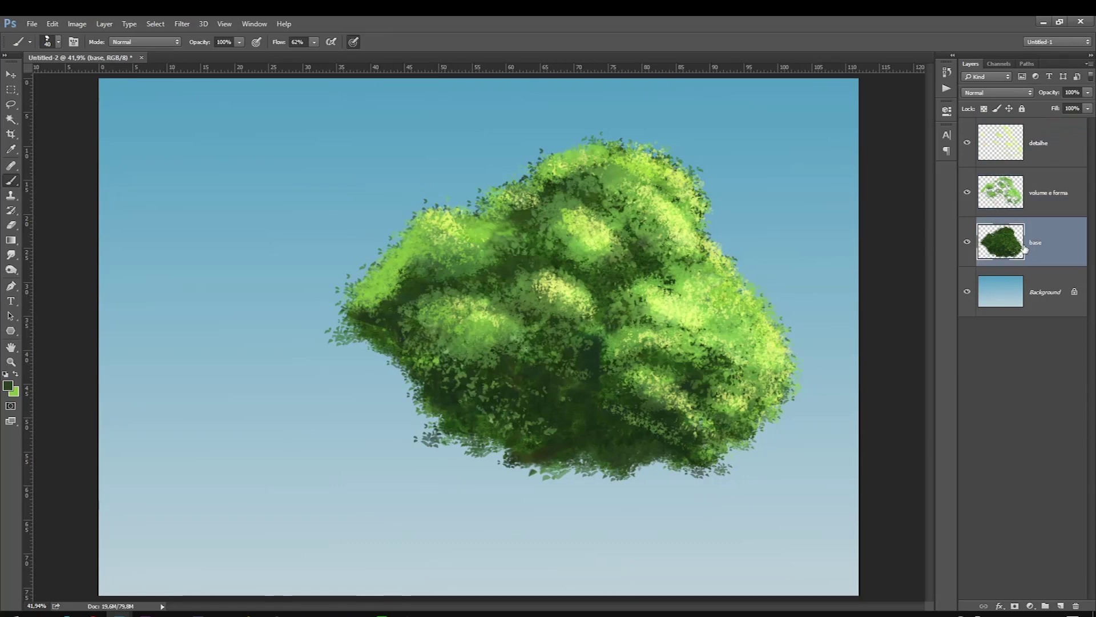
left_click(12, 227)
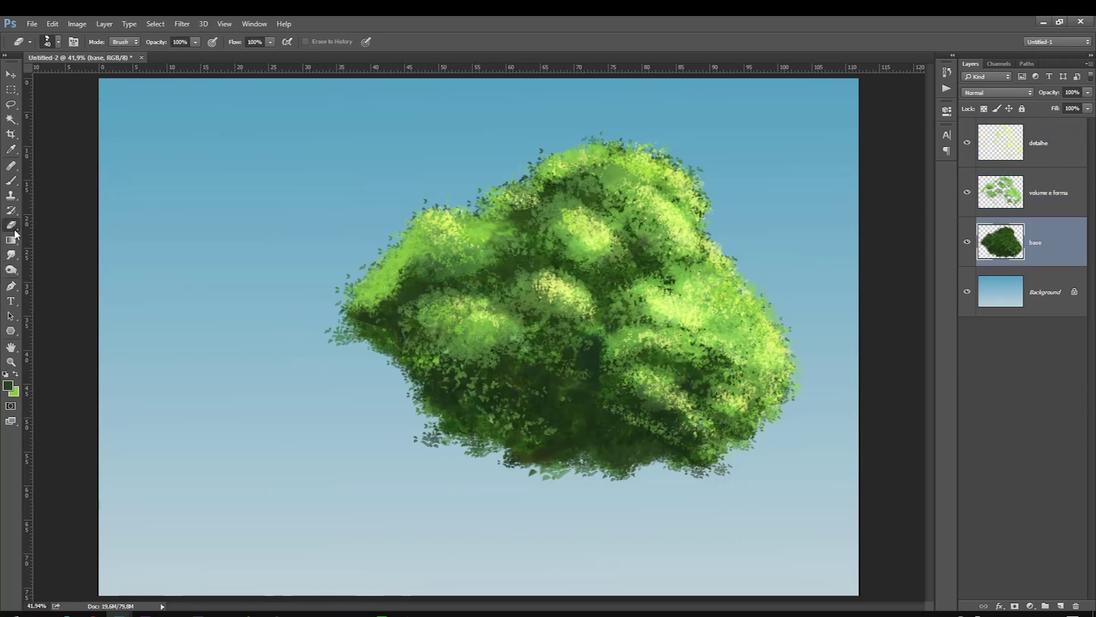
Step: Erase leaf gaps in the lower-left foliage, along the lower edge and at the crown's upper edge
right_click(418, 395)
key("Escape")
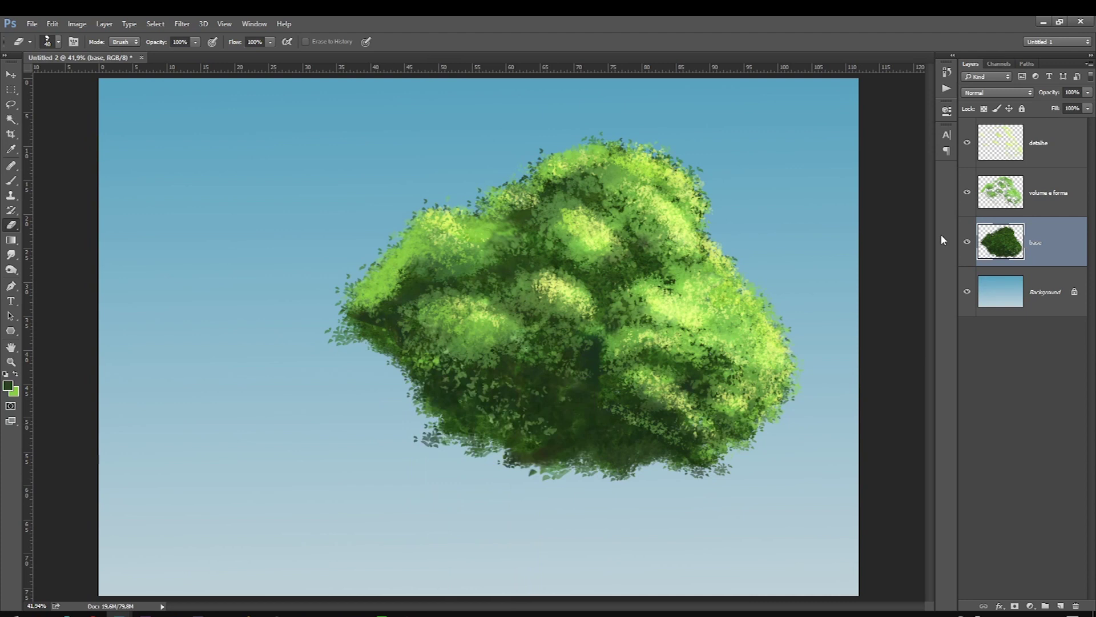
left_click_drag(441, 405, 432, 385)
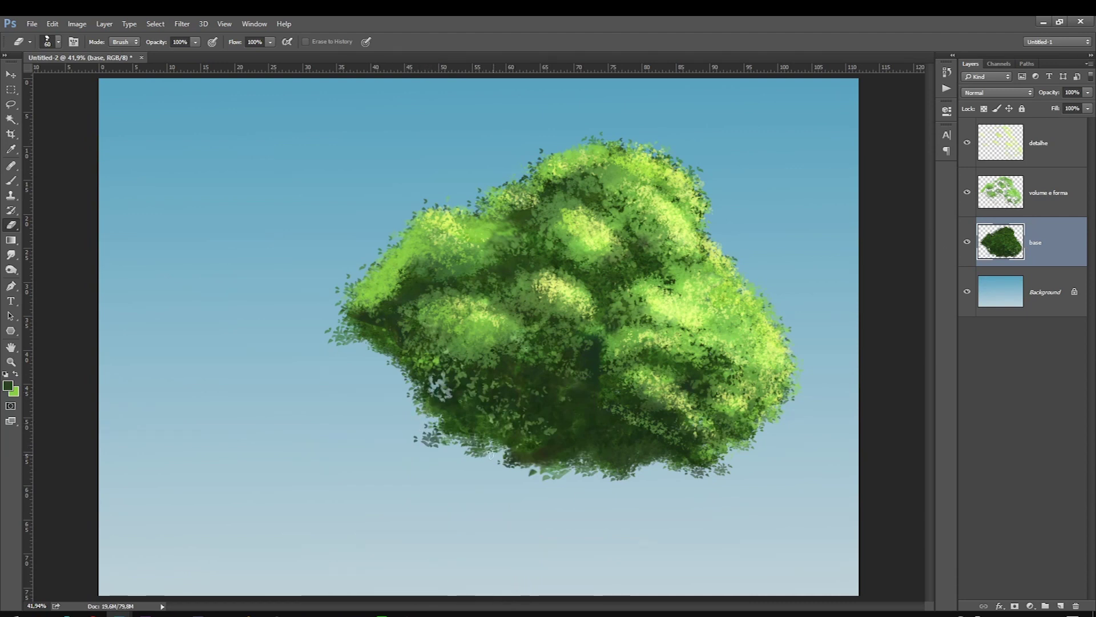
left_click_drag(428, 379, 443, 400)
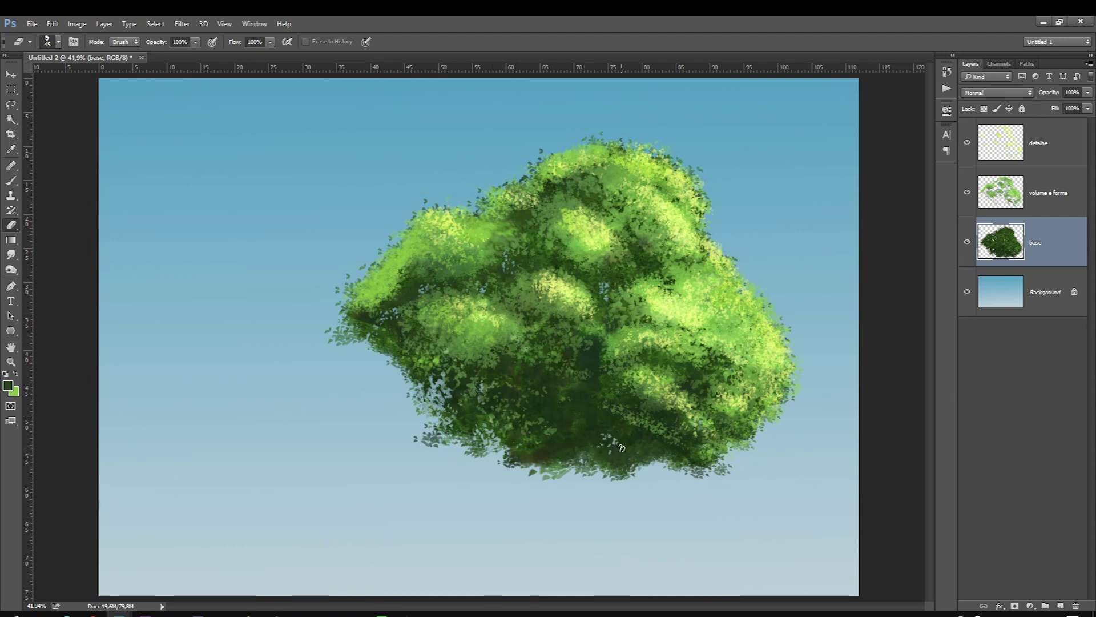
left_click_drag(620, 449, 654, 465)
left_click_drag(411, 360, 394, 337)
left_click_drag(508, 212, 525, 225)
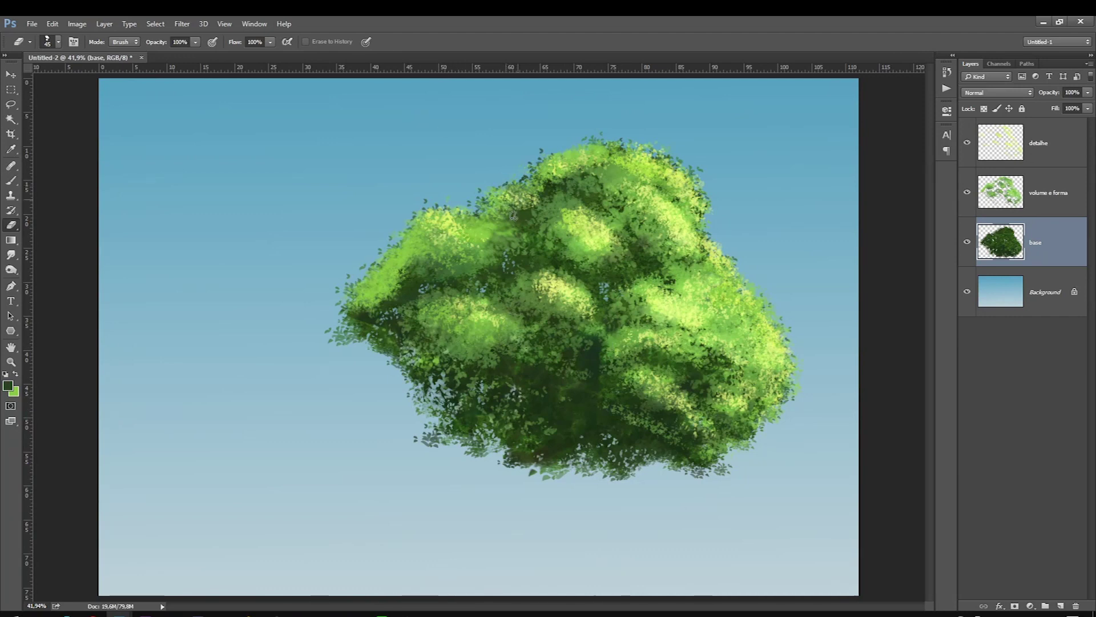
Step: Return to the base layer and erase dark foliage near the tree top
left_click(1010, 196)
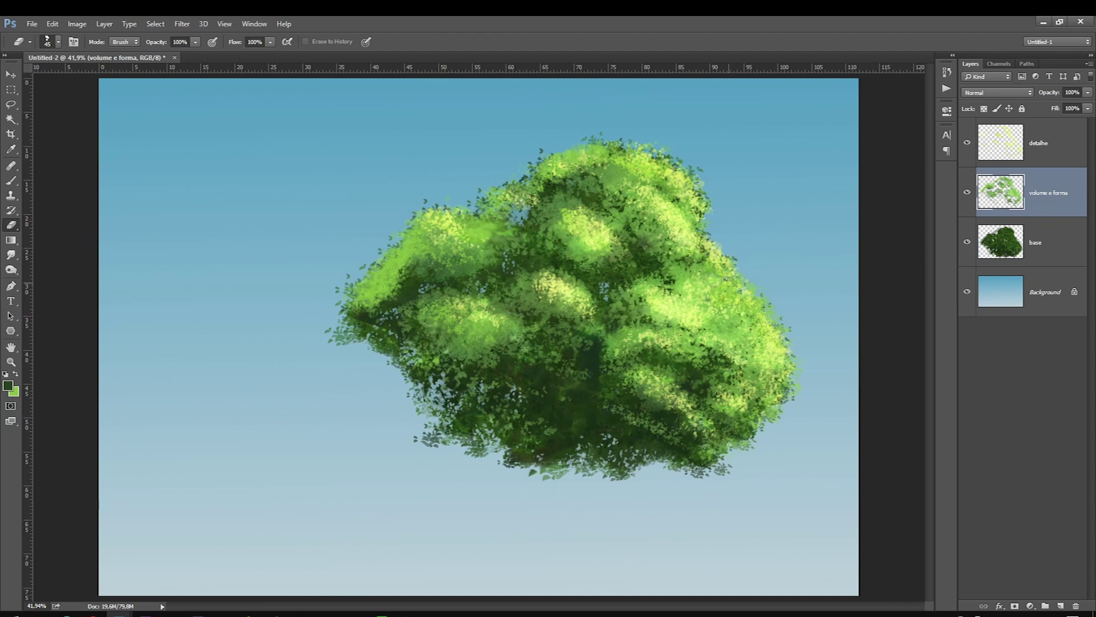
key("alt+bracketright")
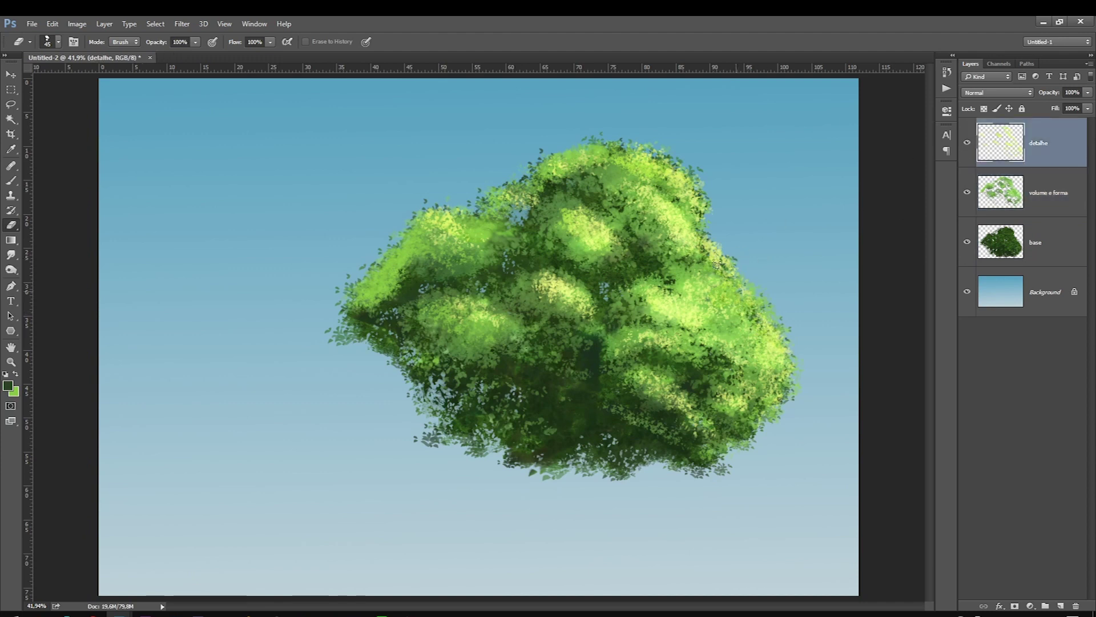
key("alt+bracketleft")
key("alt+bracketleft")
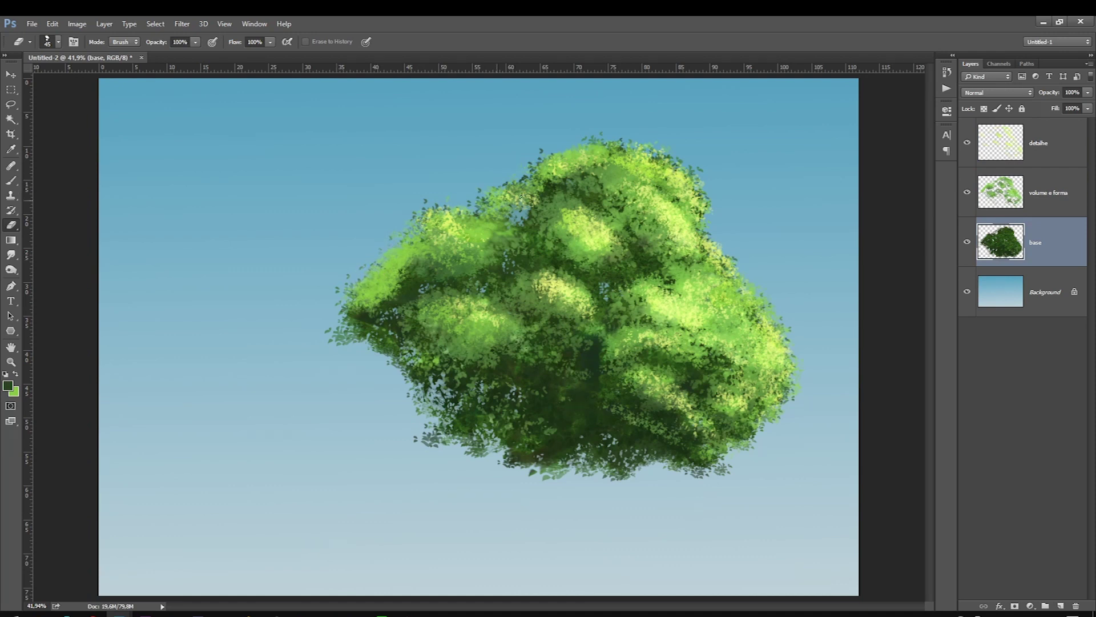
left_click_drag(587, 180, 562, 197)
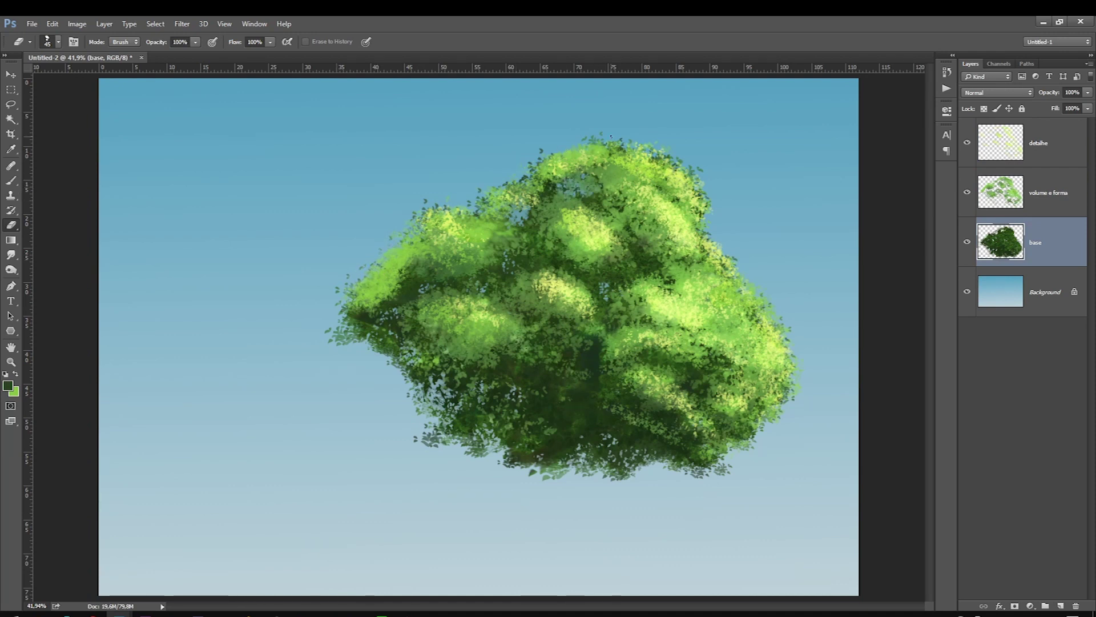
left_click(11, 180)
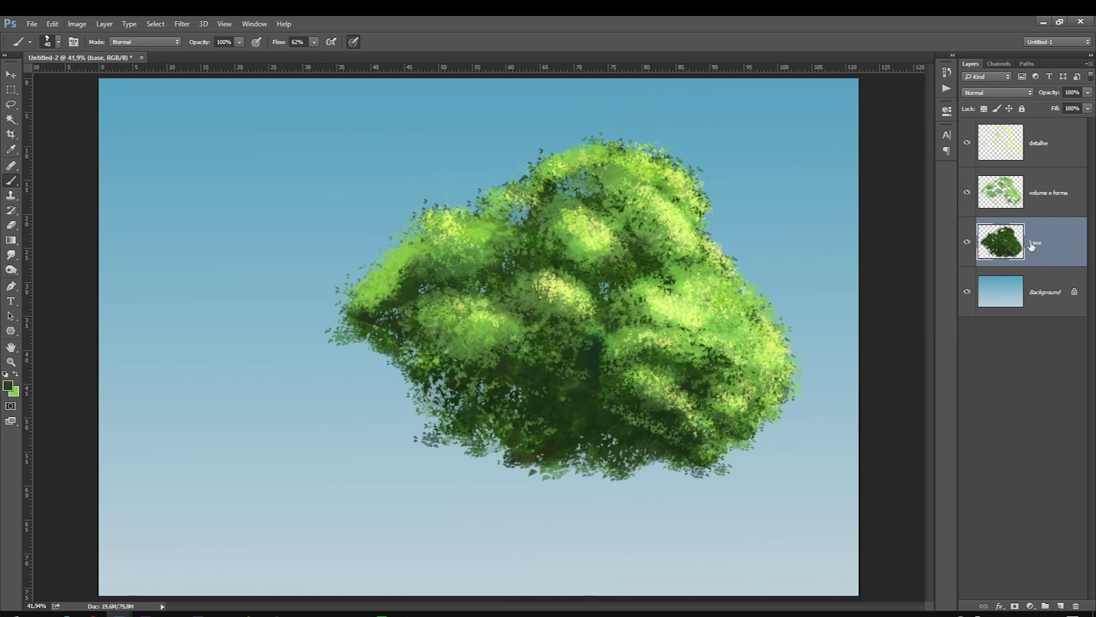
Step: Toggle detalhe, volume e forma and base visibility to compare, then select base
left_click(1039, 145)
left_click(967, 143)
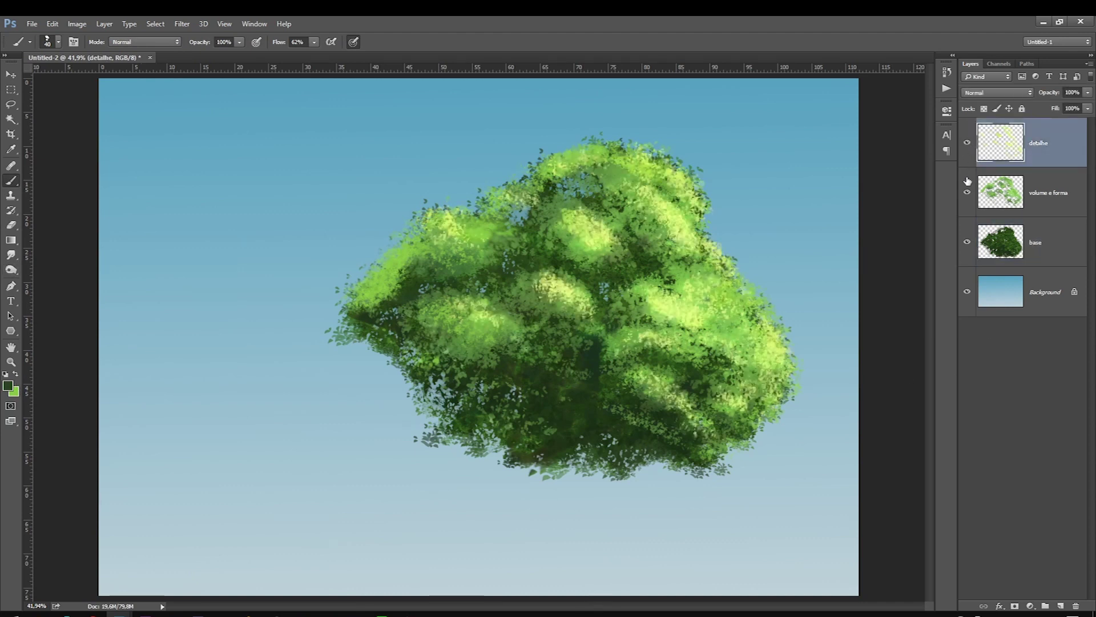
left_click(966, 194)
left_click(966, 241)
left_click(1068, 256)
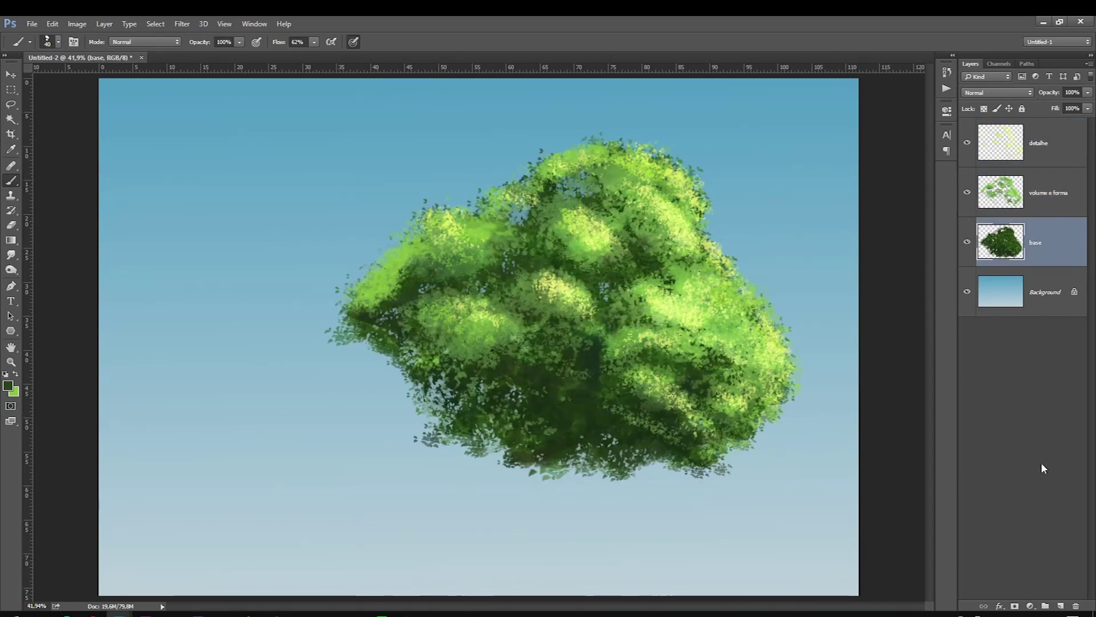
Step: Add a new layer named tronco directly above base
left_click(1060, 605)
double_click(1039, 243)
type("tronco")
key("Return")
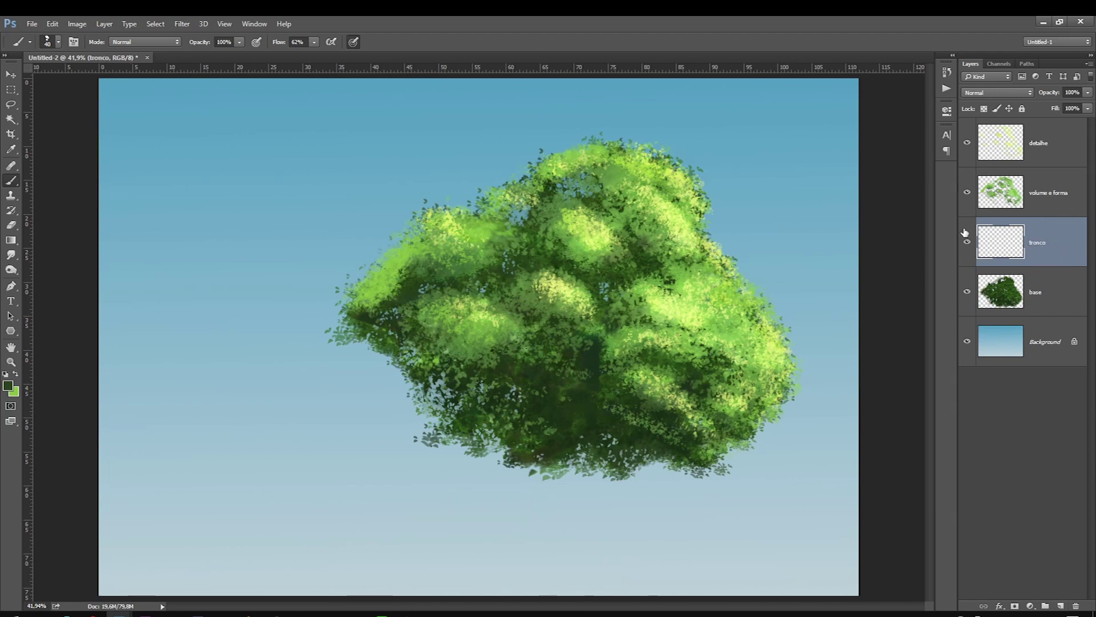
mouse_move(965, 233)
left_mouse_down()
mouse_move(1029, 120)
mouse_move(1026, 276)
left_mouse_up()
Step: Set the foreground to red #ff0000 and load the 70 px brush, enlarged to 100
left_click(8, 385)
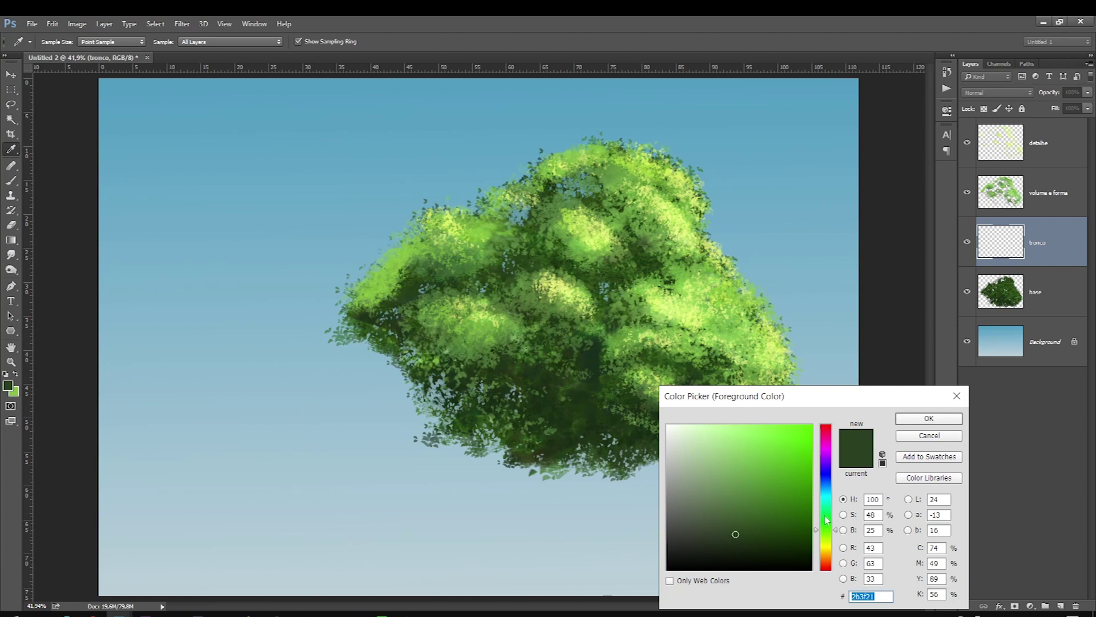
left_click(828, 559)
type("ff0000b")
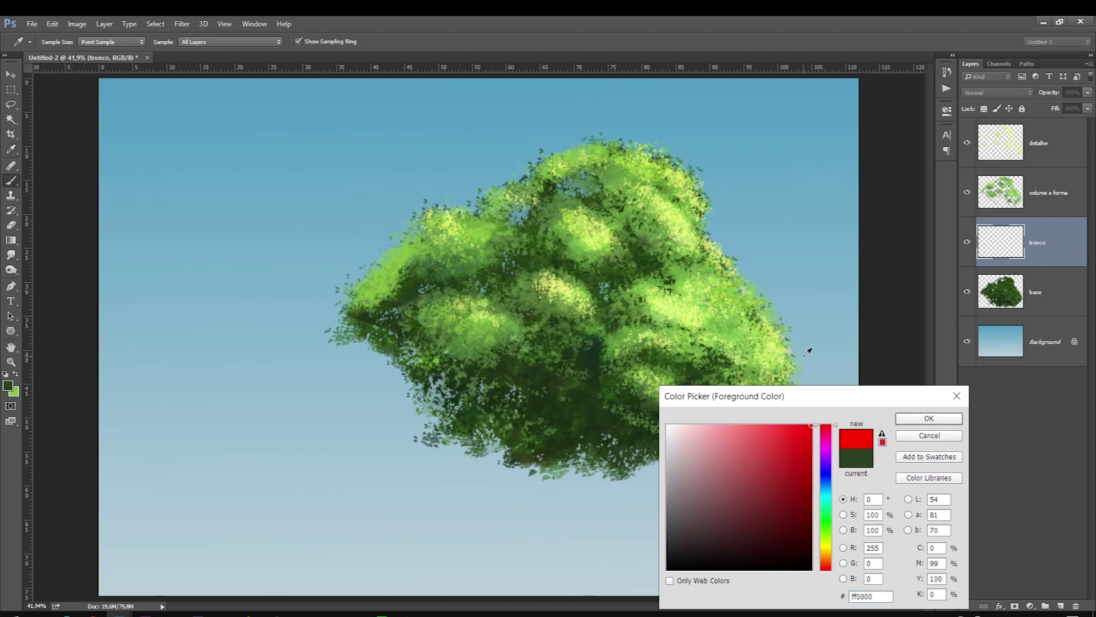
key("Return")
right_click(678, 352)
left_click(767, 490)
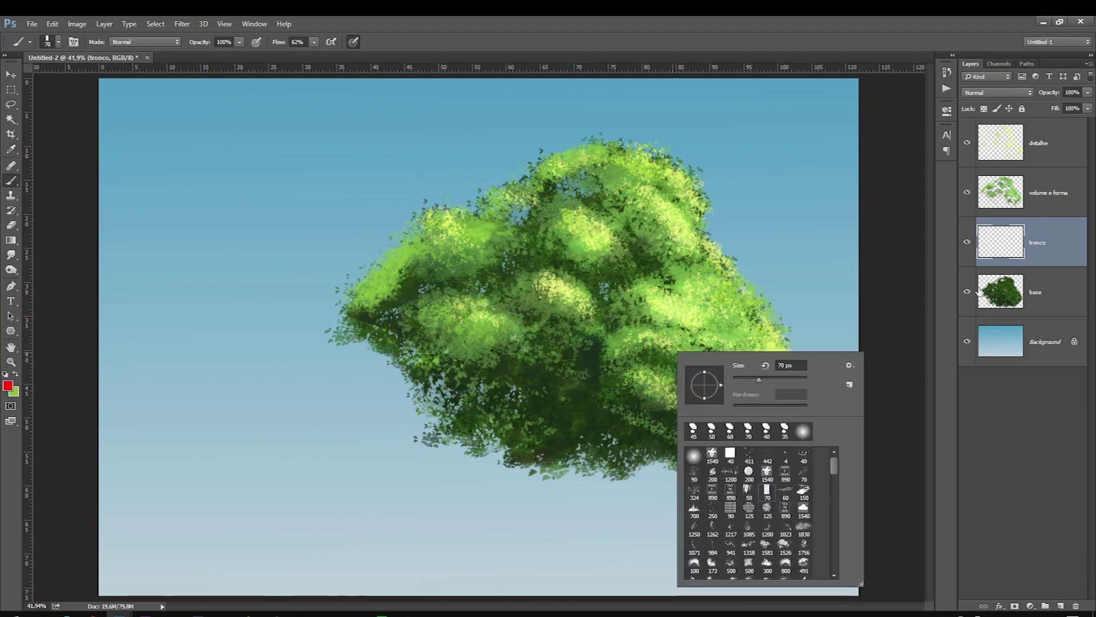
left_click(1042, 249)
key("bracketright")
key("bracketright")
key("bracketright")
Step: Paint a red curved trunk with branches reaching up into the crown on tronco
mouse_move(563, 273)
left_mouse_down()
mouse_move(530, 477)
mouse_move(663, 346)
left_mouse_up()
mouse_move(524, 474)
left_mouse_down()
mouse_move(490, 540)
mouse_move(498, 562)
left_mouse_up()
key("bracketleft")
left_click_drag(563, 268, 581, 194)
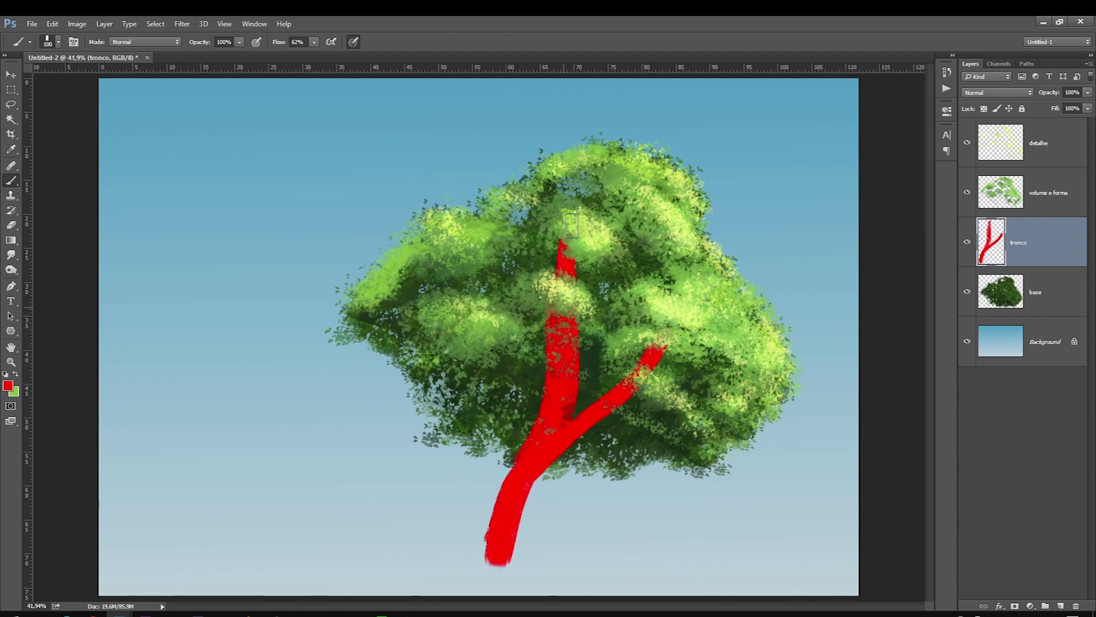
mouse_move(545, 392)
left_mouse_down()
mouse_move(491, 289)
mouse_move(465, 267)
left_mouse_up()
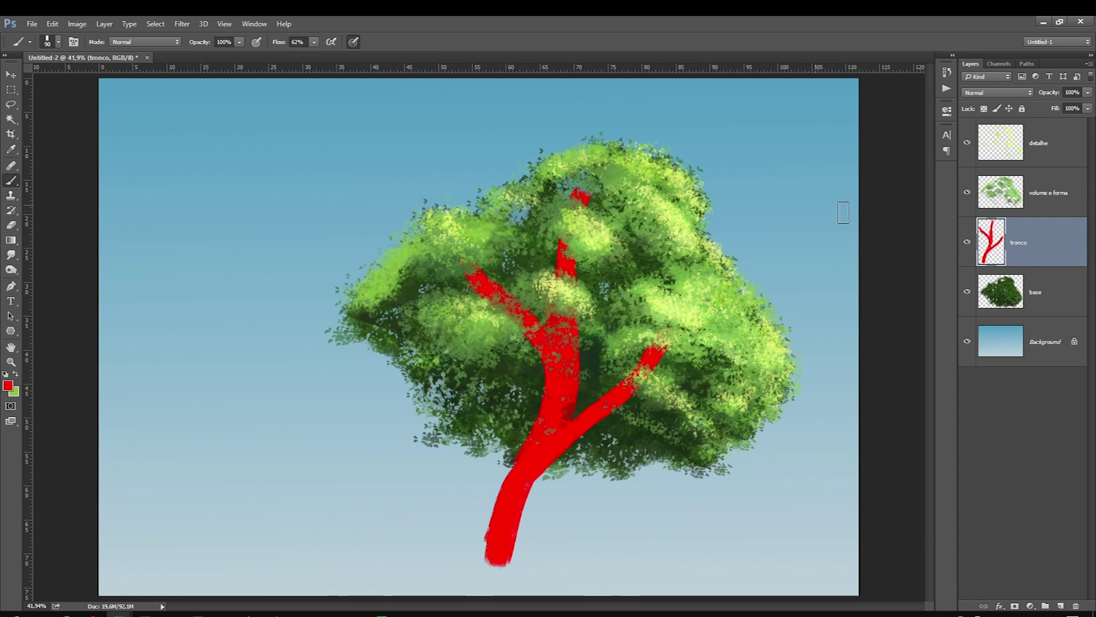
left_click(967, 192)
left_click(967, 142)
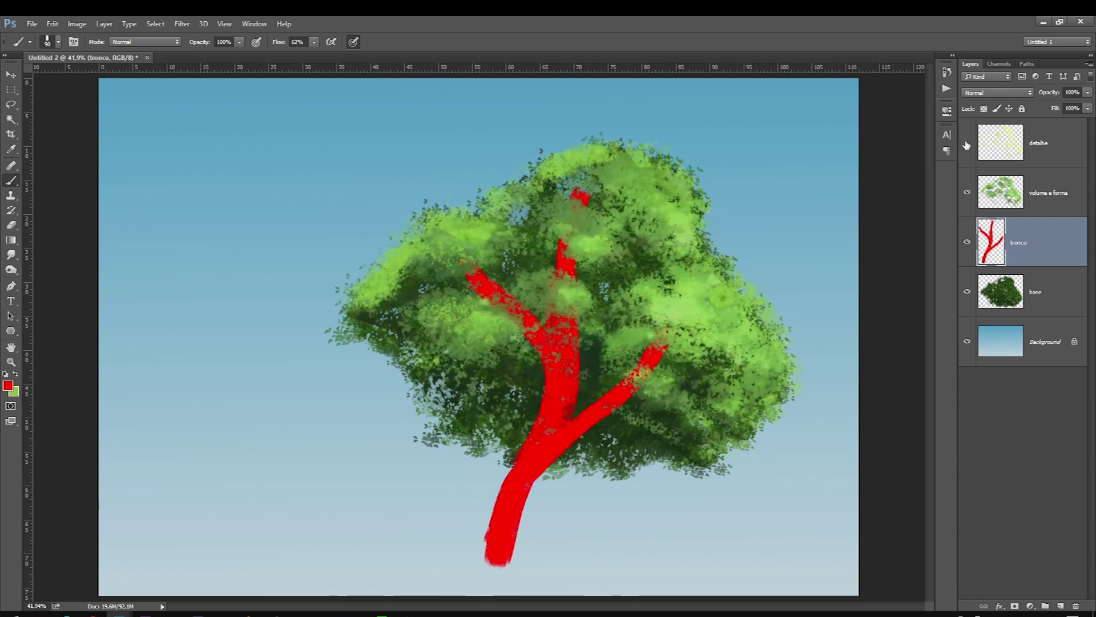
left_click(967, 143)
left_click(967, 241)
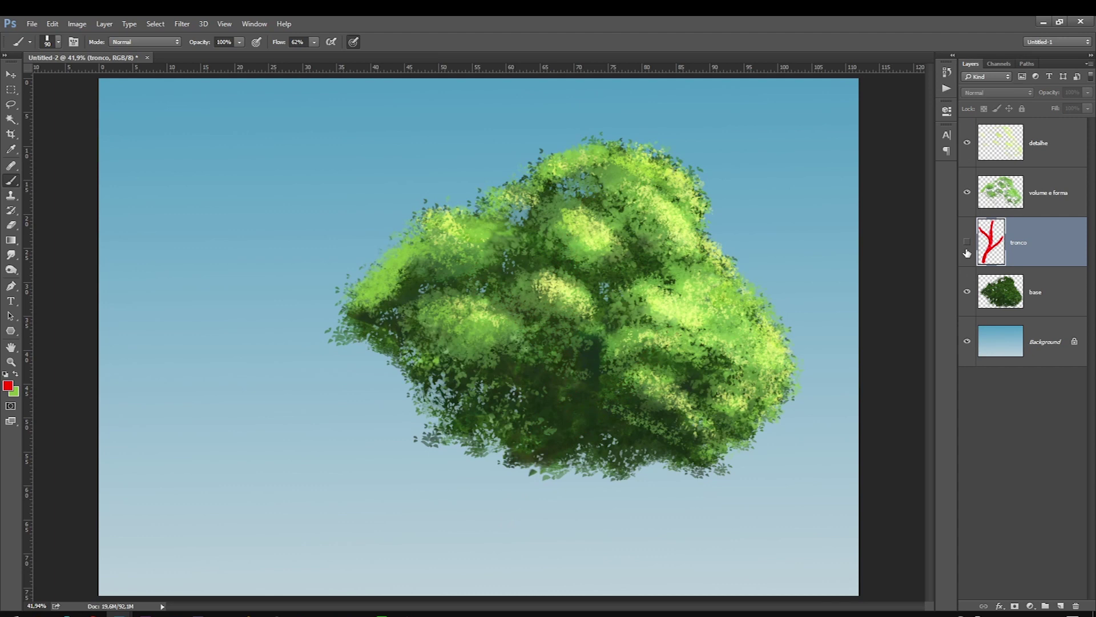
Step: Add a right side branch and widen the red lower trunk down to the canvas bottom
left_click_drag(568, 439, 651, 423)
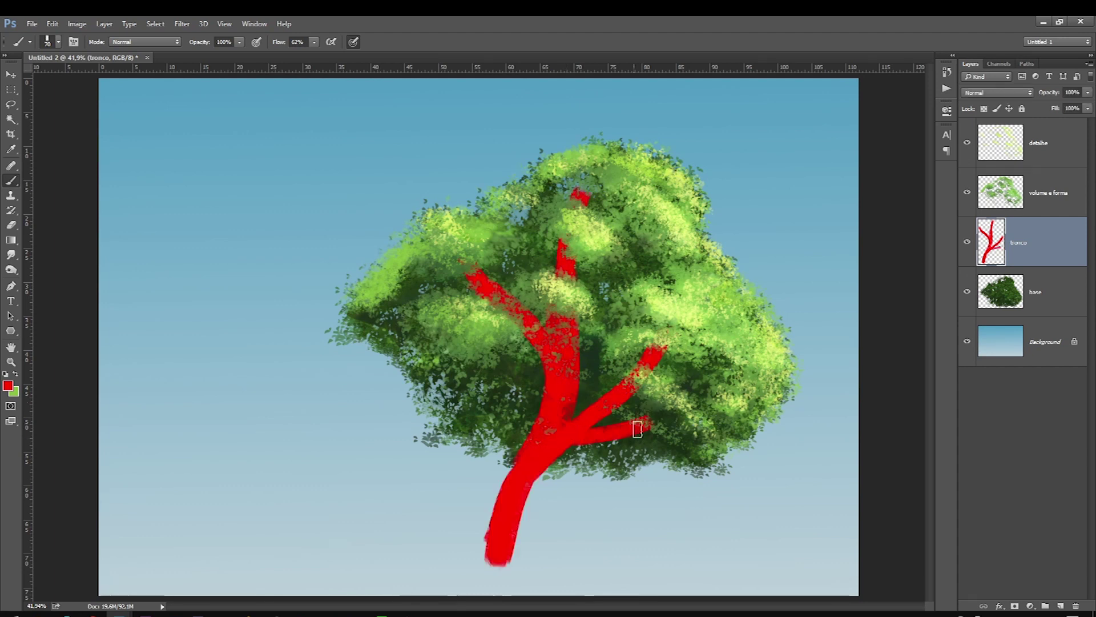
key("bracketright")
left_click_drag(571, 446, 519, 575)
left_click_drag(537, 482, 531, 583)
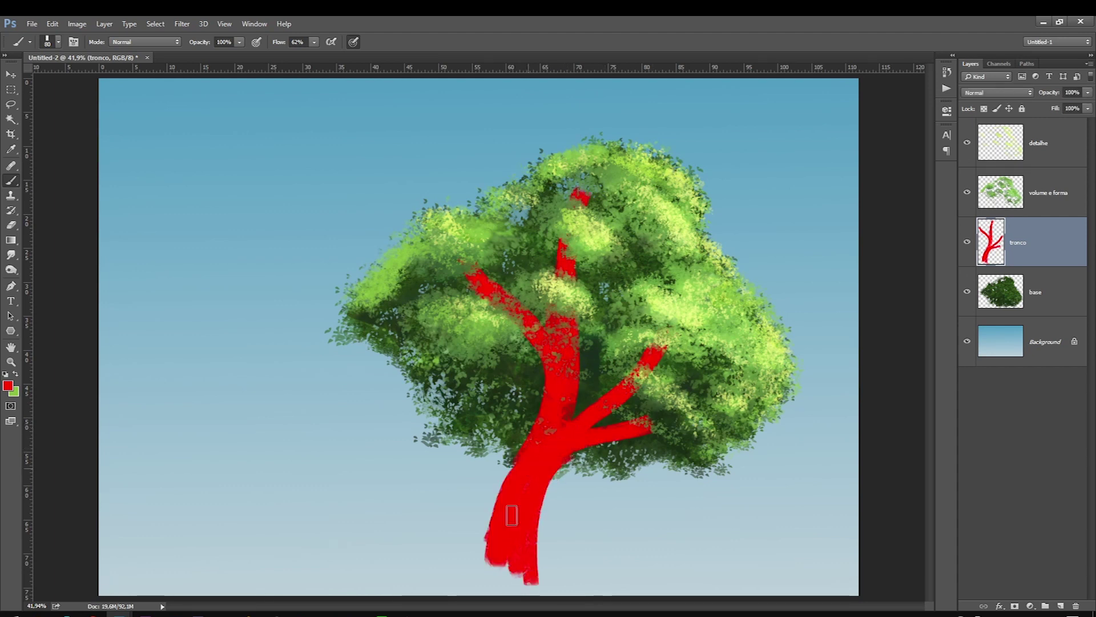
left_click_drag(524, 458, 501, 577)
key("ctrl+minus")
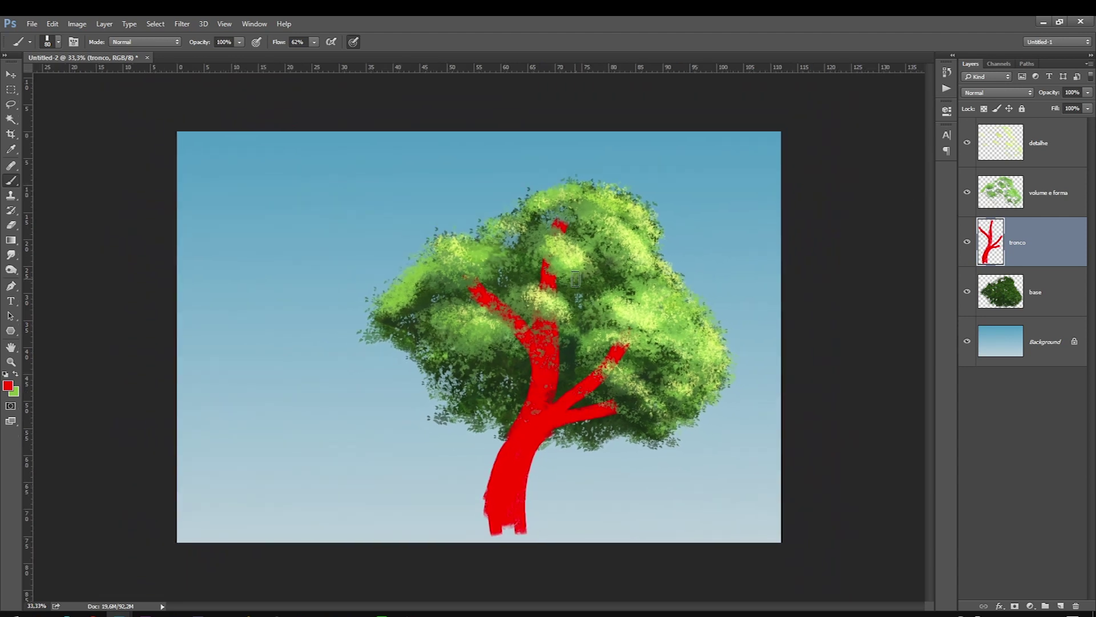
left_click_drag(537, 328, 512, 252)
Step: Add thin red twigs, repaint the lower trunk edge, then delete the tronco layer
key("bracketleft")
left_click_drag(432, 314, 419, 305)
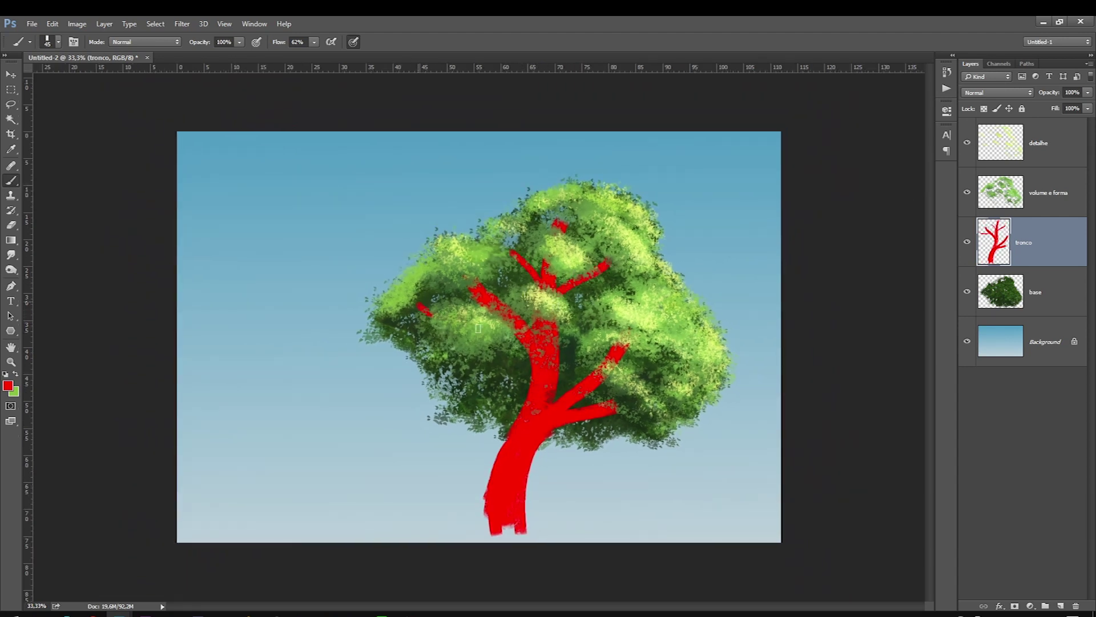
left_click_drag(608, 369, 665, 347)
key("bracketright")
key("bracketright")
key("bracketright")
left_click_drag(529, 415, 491, 507)
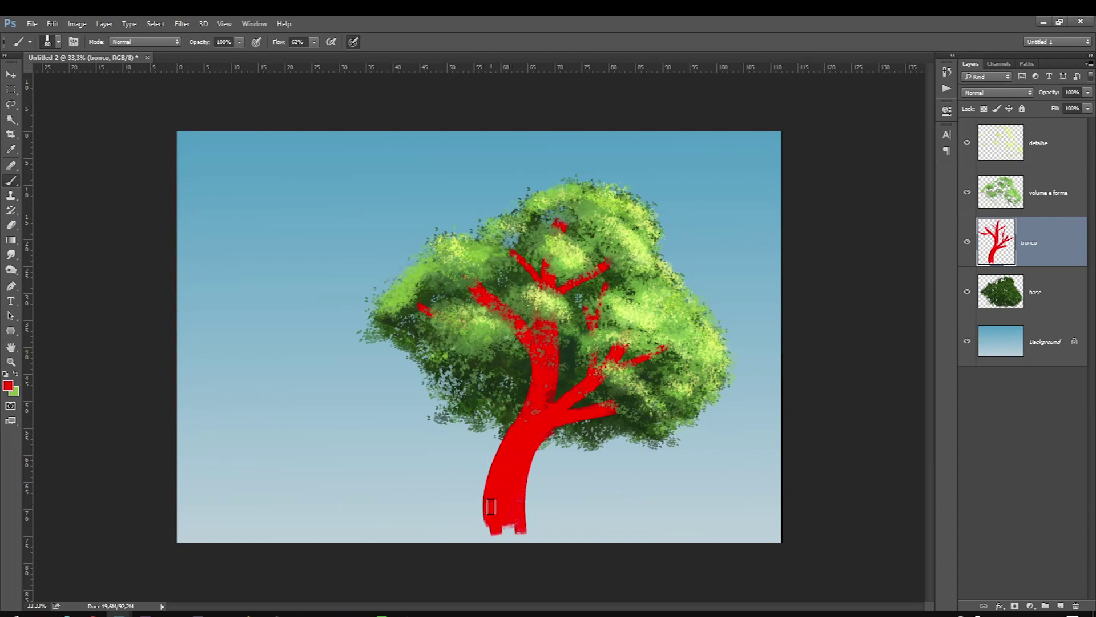
key("Delete")
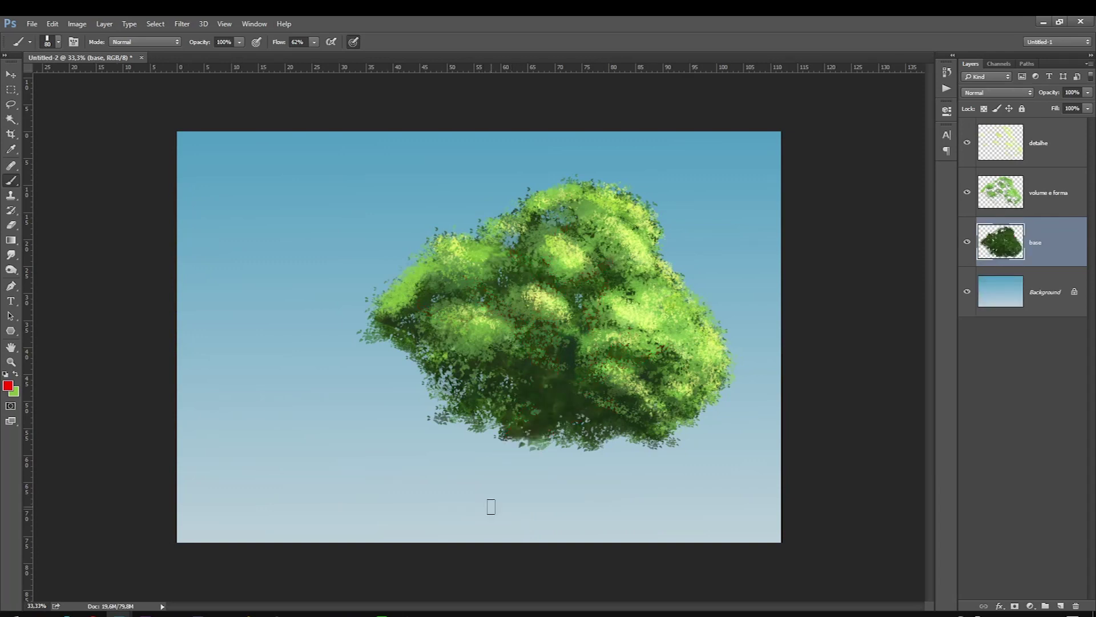
Step: Add a new empty layer and set the foreground to a slightly lightened grey-green from #404a3f
left_click(1060, 605)
left_click(8, 385)
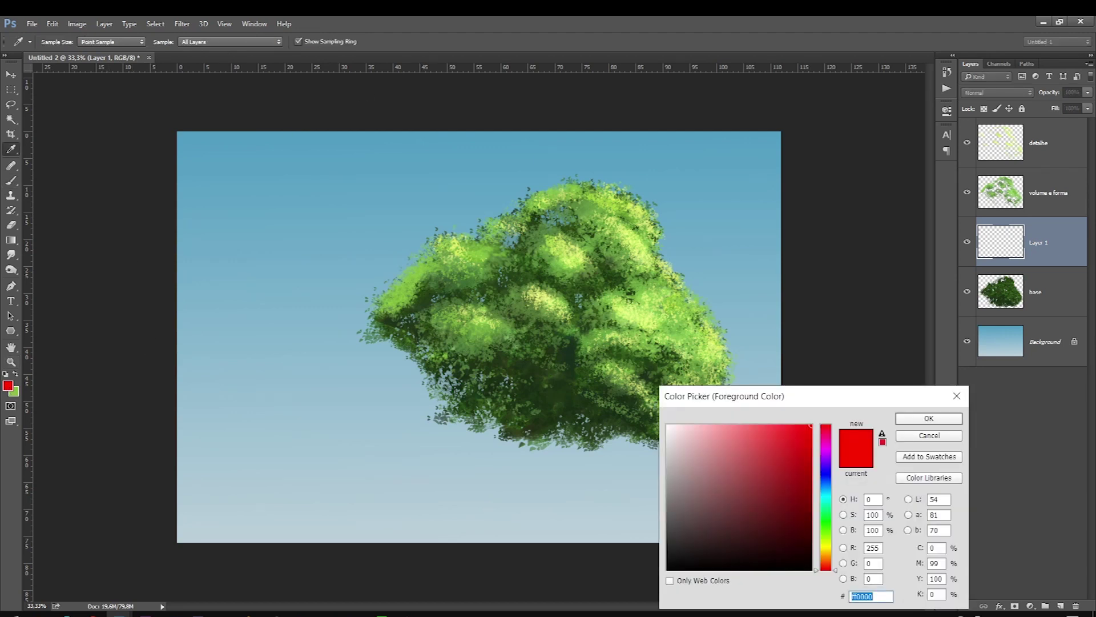
type("404a3f")
left_click_drag(687, 527, 688, 516)
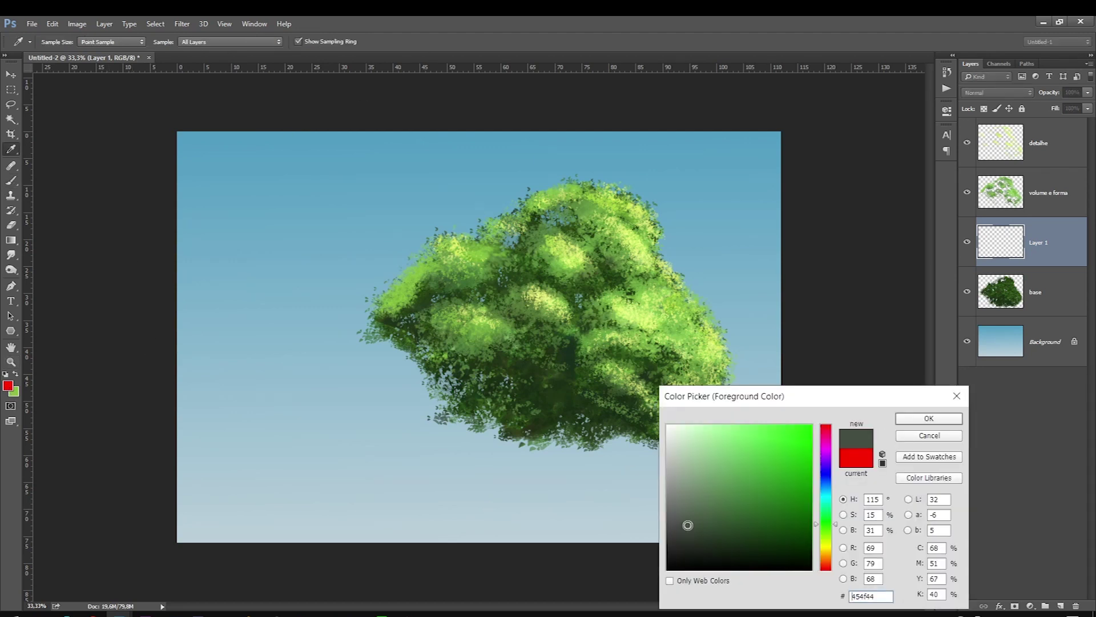
left_click(824, 527)
left_click_drag(826, 531, 825, 528)
key("Return")
key("b")
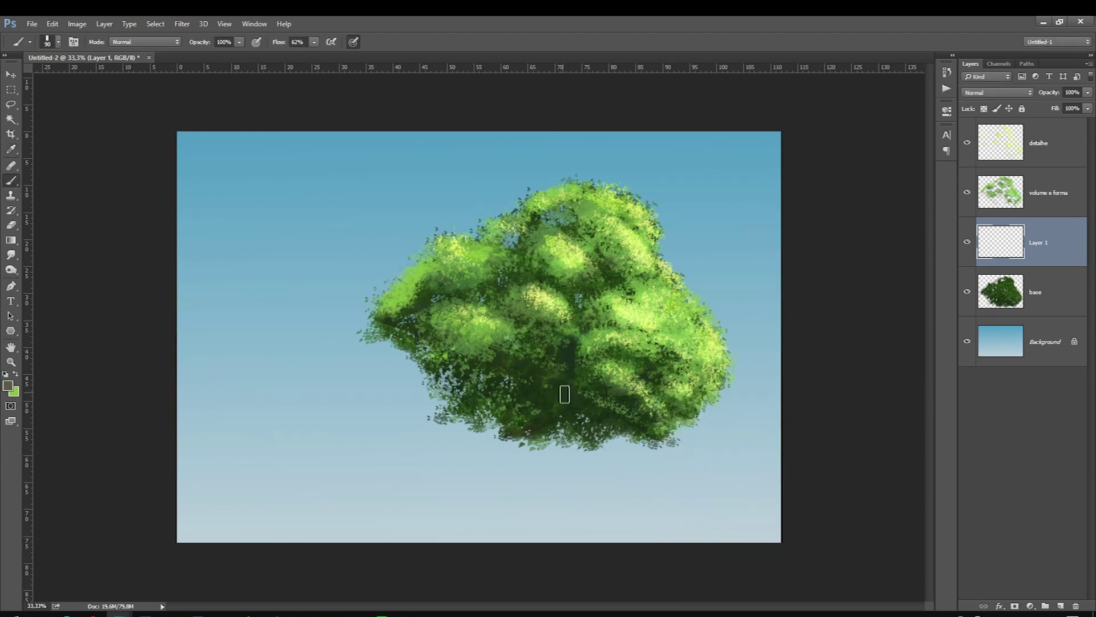
Step: Paint the main trunk below the foliage with two branches, widening the trunk's lower part and base
left_click_drag(551, 391, 512, 472)
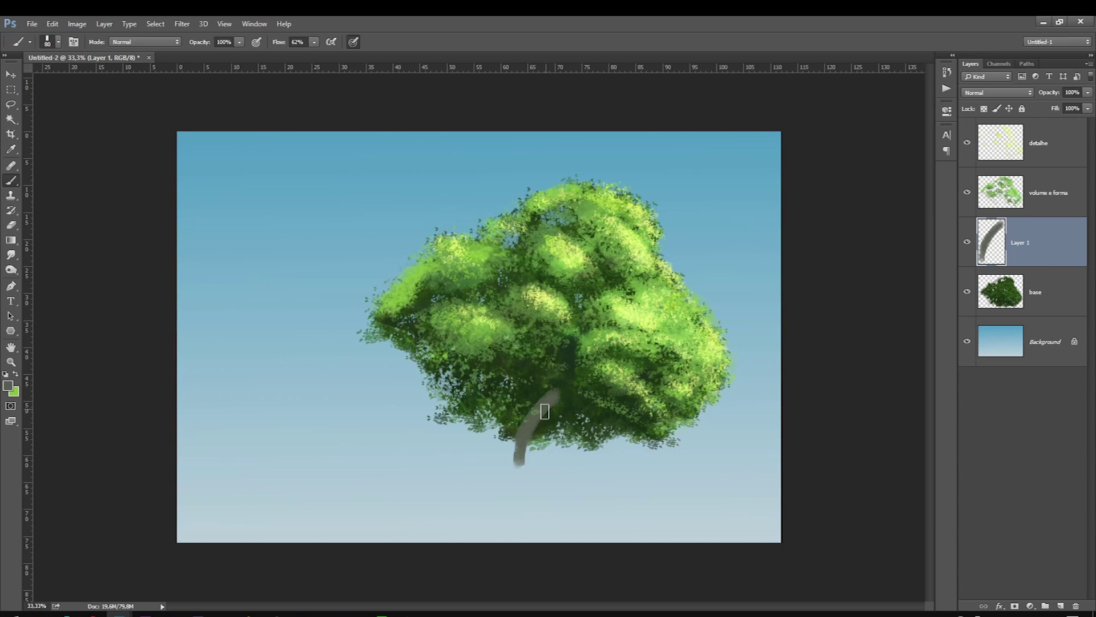
left_click_drag(513, 354, 502, 505)
left_click_drag(551, 383, 602, 409)
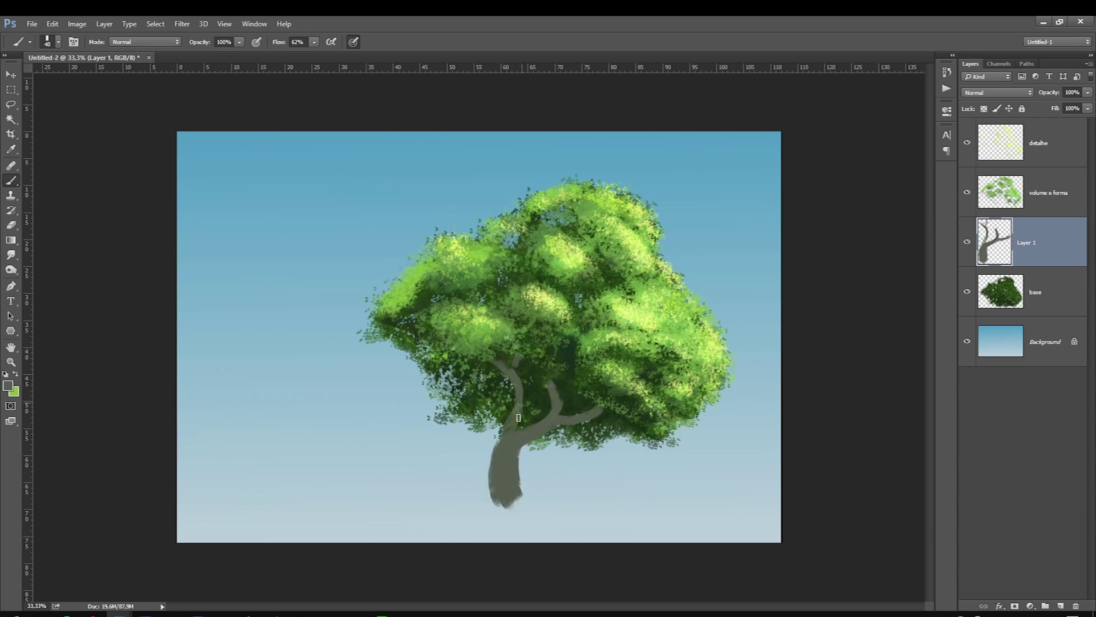
left_click_drag(515, 385, 520, 400)
key("bracketright")
key("bracketright")
key("bracketright")
key("bracketright")
mouse_move(502, 447)
left_mouse_down()
mouse_move(501, 484)
mouse_move(501, 440)
left_mouse_up()
mouse_move(504, 515)
left_mouse_down()
mouse_move(509, 457)
mouse_move(522, 511)
left_mouse_up()
Step: Add two thin branches up from the fork, redoing them once, and extend the right branch
key("bracketleft")
key("bracketleft")
key("bracketleft")
key("bracketleft")
left_click_drag(547, 378, 538, 346)
left_click_drag(560, 402, 568, 345)
key("ctrl+alt+z")
key("ctrl+alt+z")
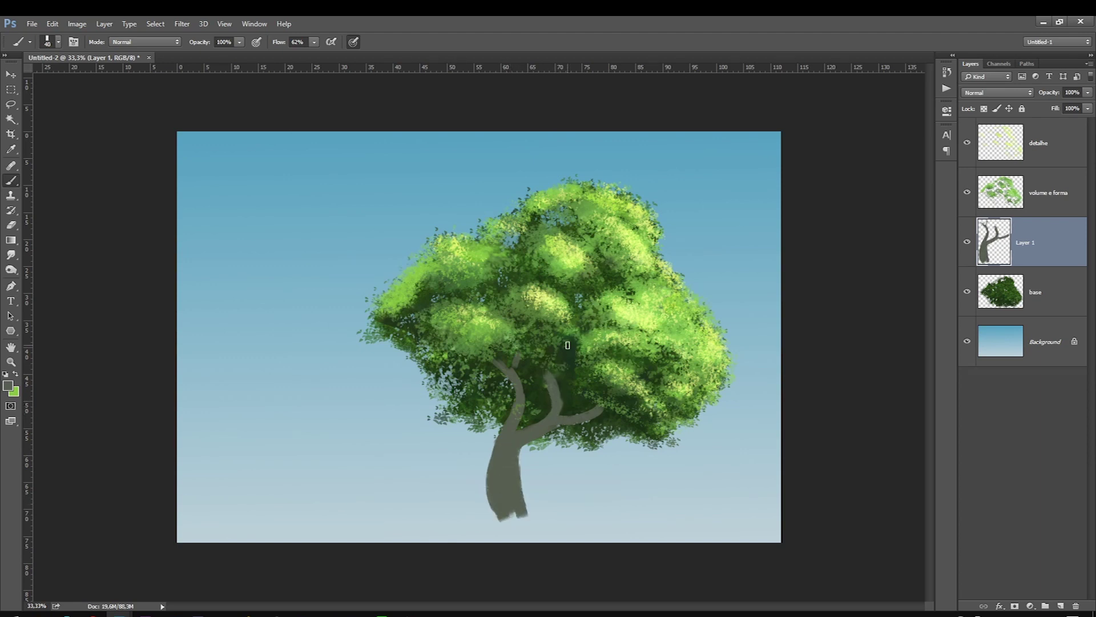
left_click_drag(547, 374, 542, 326)
left_click_drag(561, 406, 572, 349)
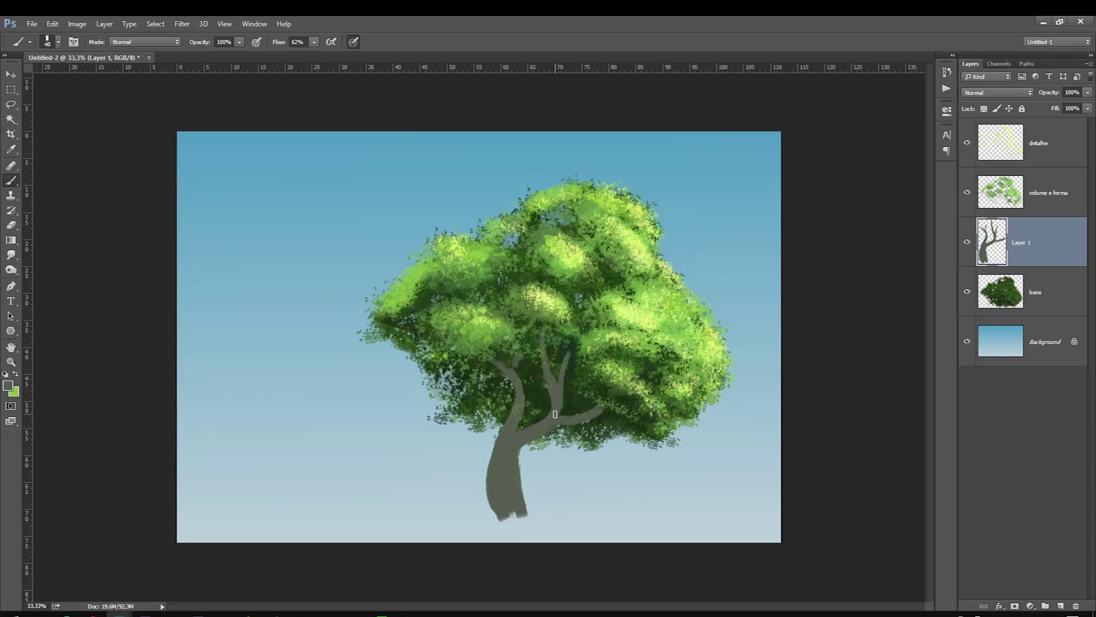
left_click_drag(606, 402, 570, 421)
Step: Add thinner branches reaching the canopy top and a branch from the lower trunk, checking them with the foliage hidden
key("bracketleft")
mouse_move(514, 378)
left_mouse_down()
mouse_move(497, 354)
mouse_move(516, 325)
mouse_move(502, 314)
mouse_move(503, 268)
mouse_move(496, 277)
mouse_move(523, 263)
left_mouse_up()
key("bracketleft")
left_click(563, 207)
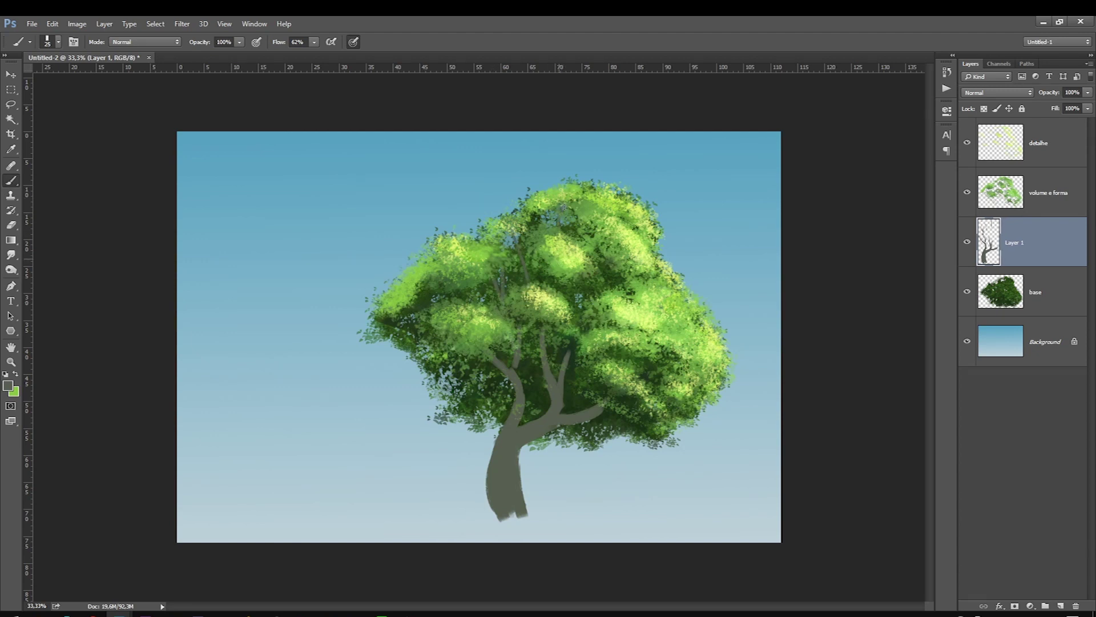
key("bracketright")
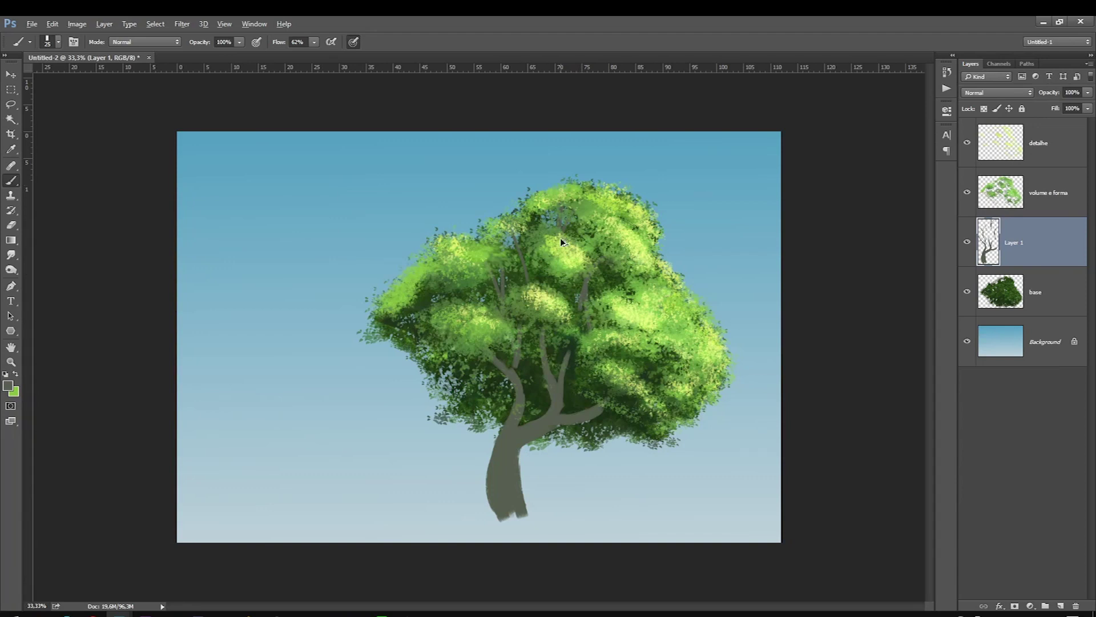
key("bracketright")
left_click_drag(571, 410, 648, 357)
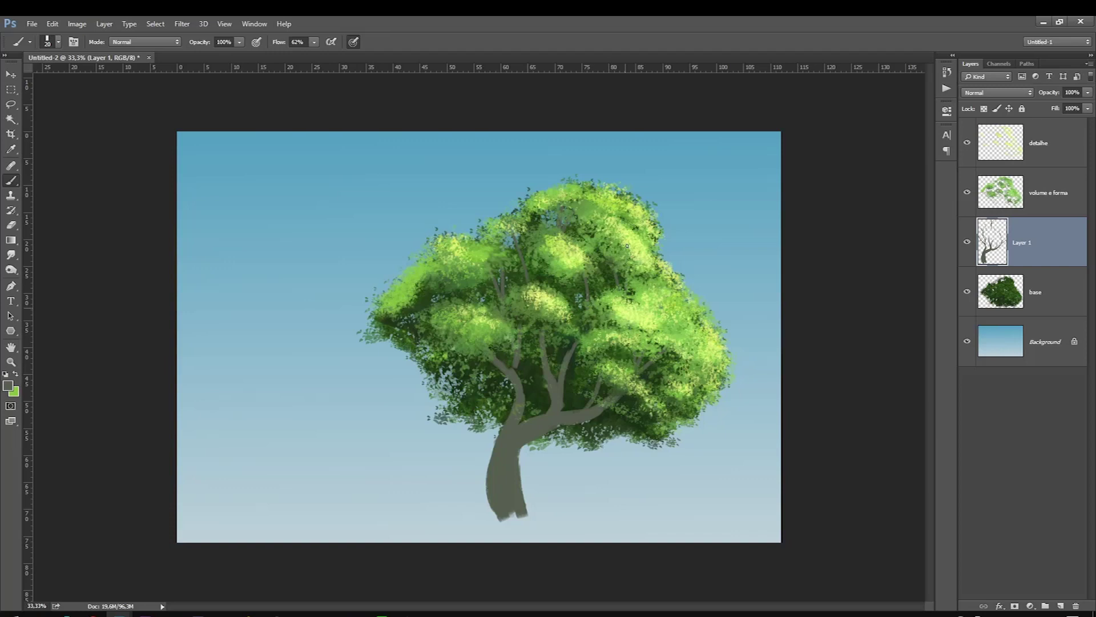
left_click(966, 194)
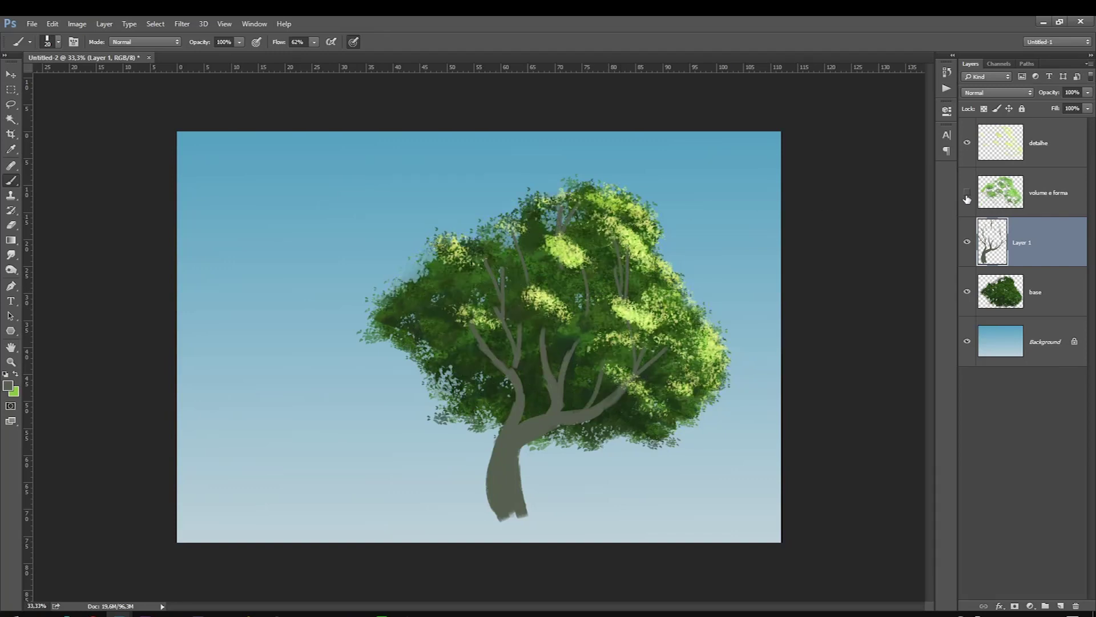
left_click(966, 193)
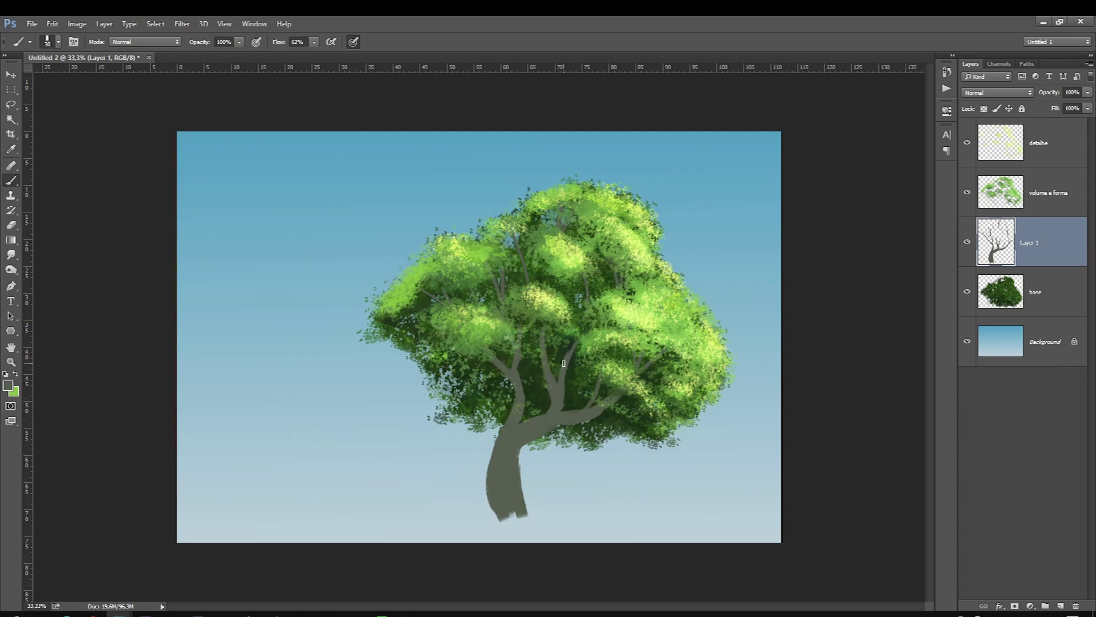
Step: Reshape the trunk's bottom edge into a flared base with a larger brush
key("e")
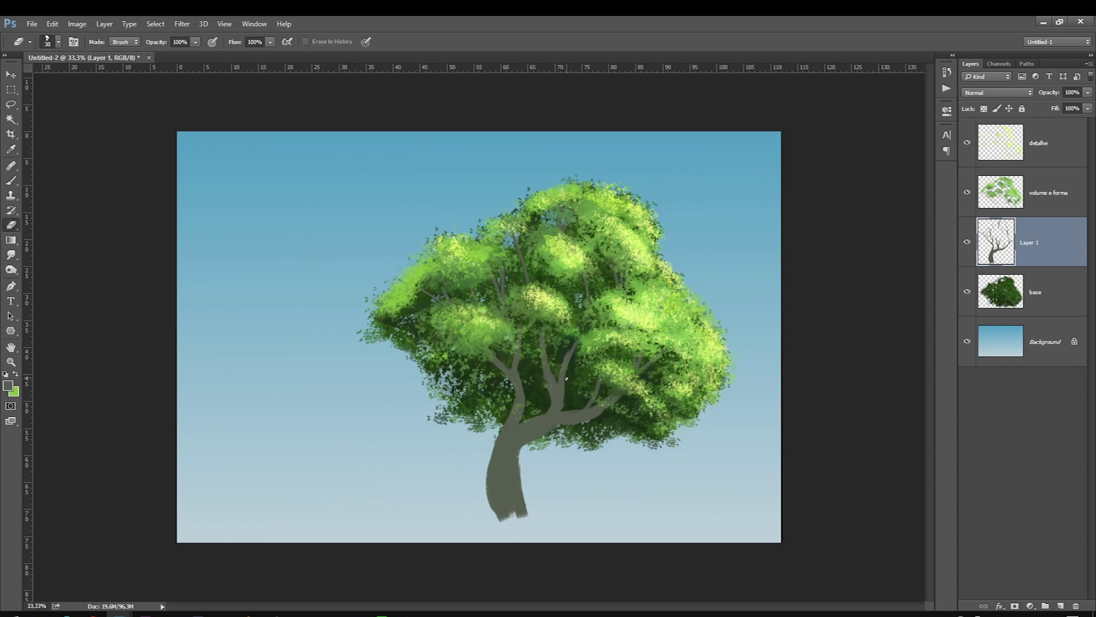
key("b")
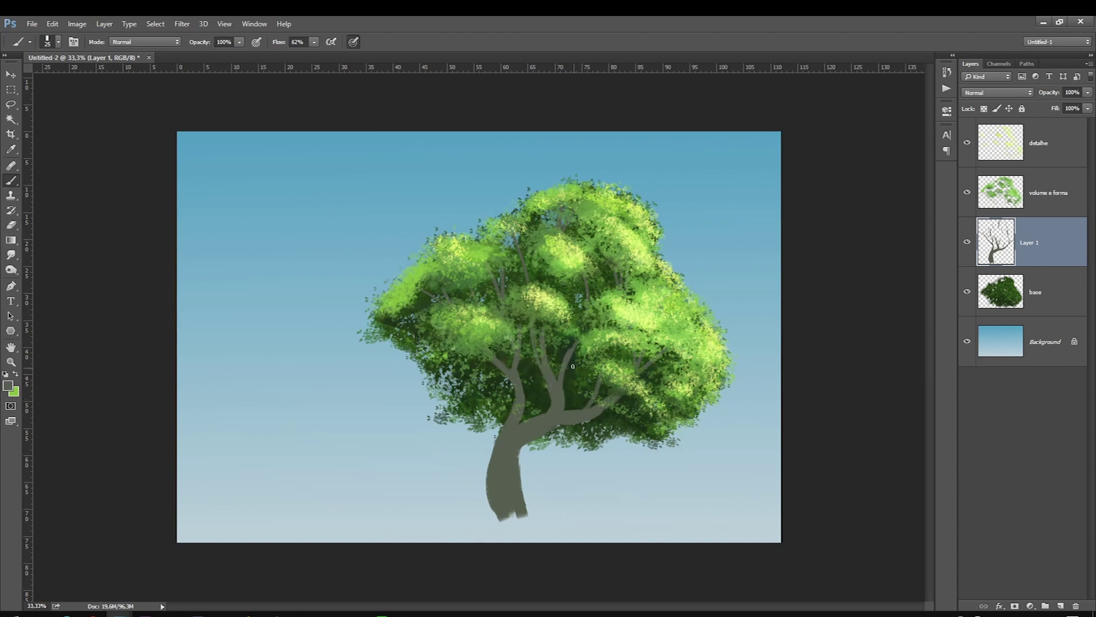
key("bracketright")
left_click_drag(489, 454, 484, 514)
key("ctrl+z")
mouse_move(519, 485)
left_mouse_down()
mouse_move(516, 516)
mouse_move(580, 534)
left_mouse_up()
key("bracketright")
key("bracketright")
key("bracketright")
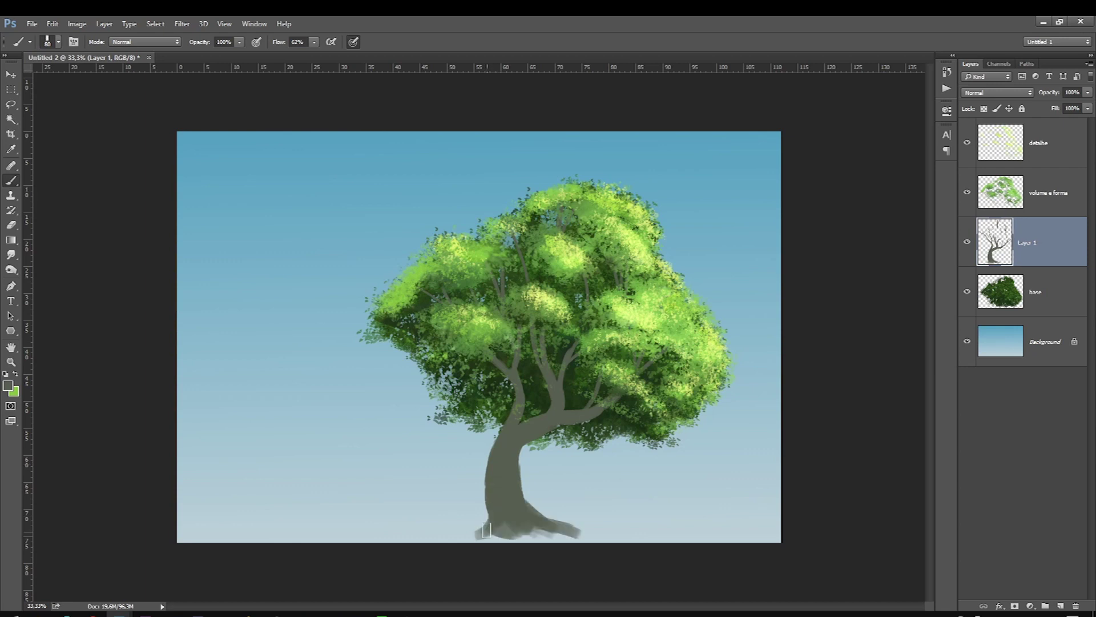
left_click(8, 386)
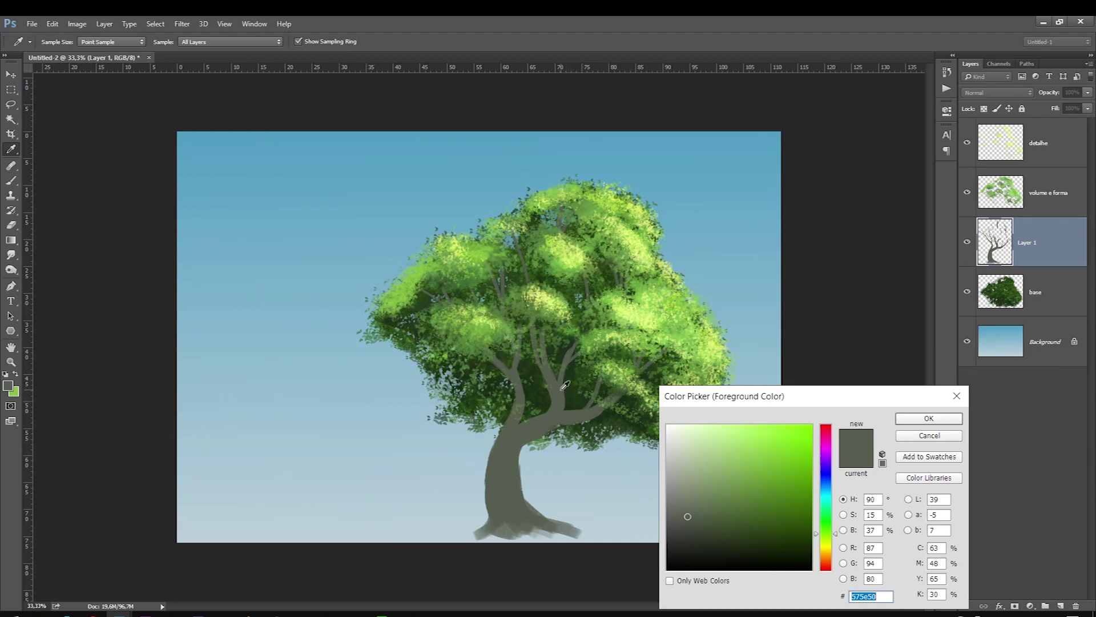
Step: Set a paler, yellower highlight colour in the Color Picker
left_click(824, 545)
left_click_drag(709, 481, 710, 458)
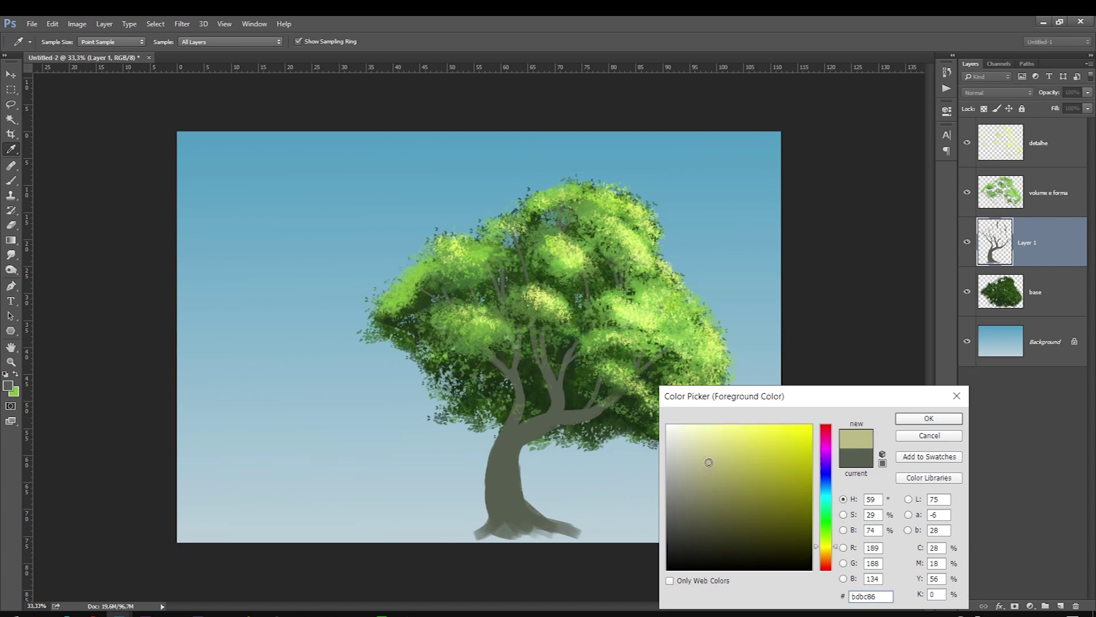
key("Return")
Step: Add a new empty Layer 2 above Layer 1 with a smaller brush, undoing a test stroke
key("b")
left_click(1060, 605)
key("bracketleft")
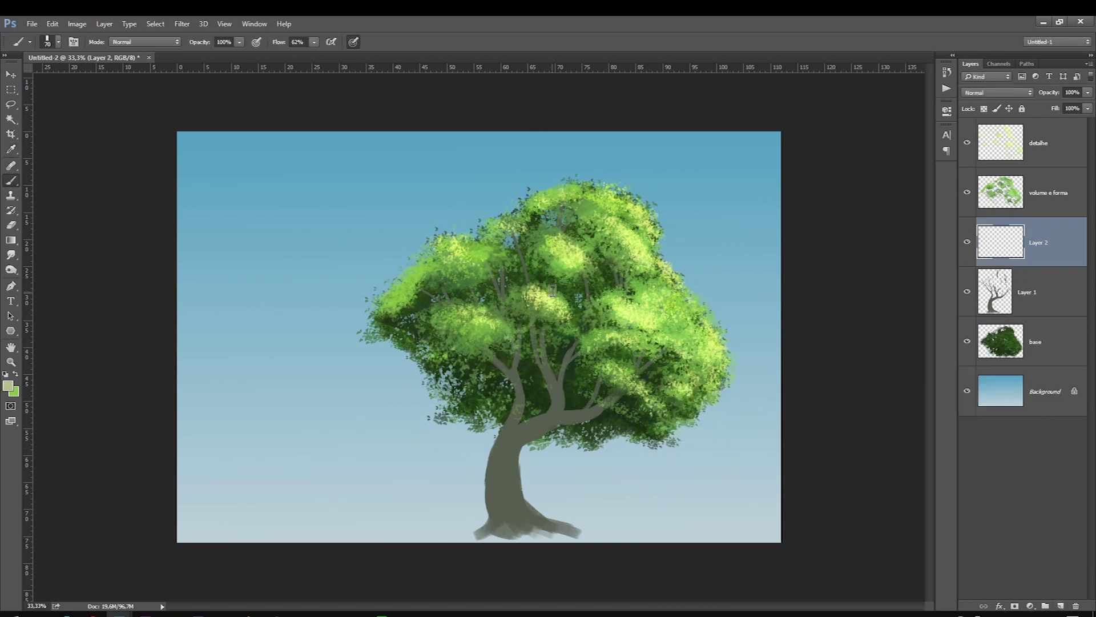
key("bracketleft")
left_click_drag(245, 171, 251, 502)
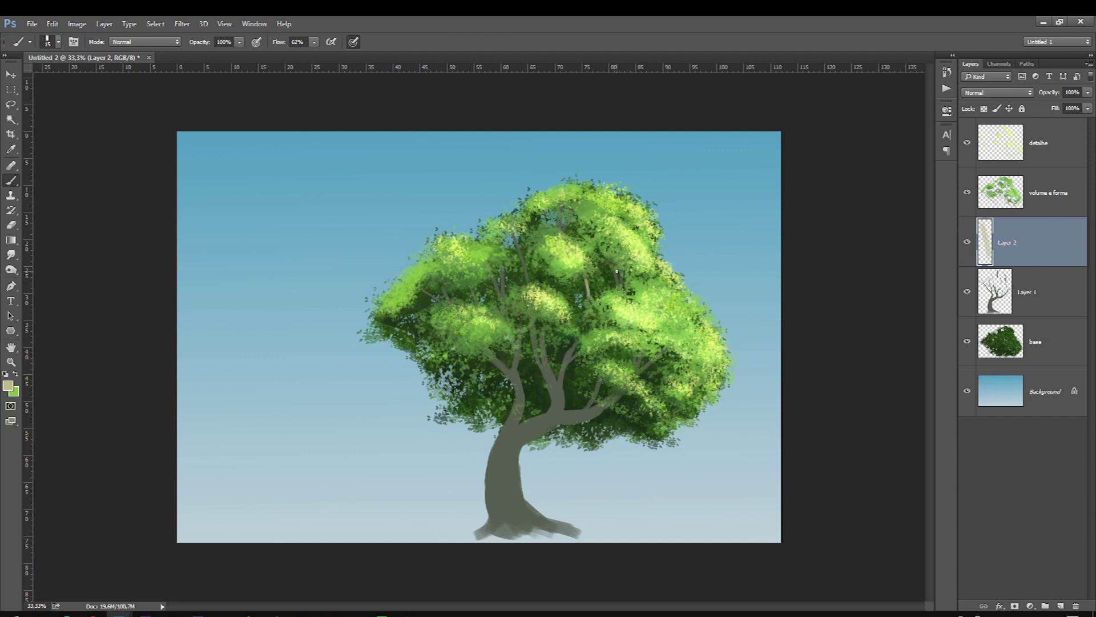
key("ctrl+z")
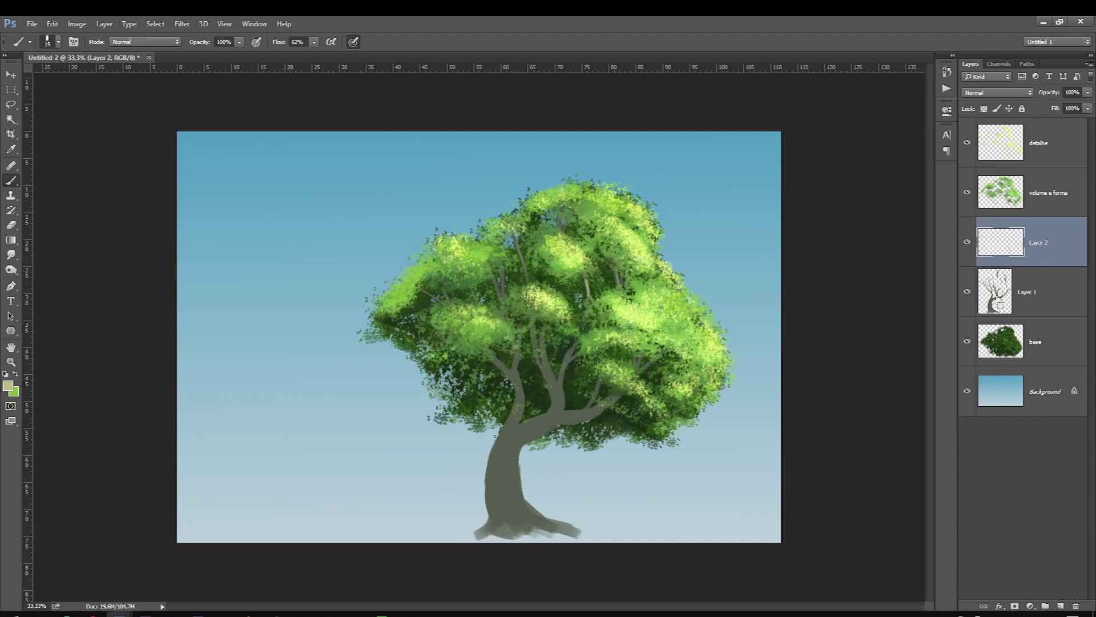
Step: Load Layer 1's trunk and branches as a selection while keeping Layer 2 active
left_click(1003, 299, "ctrl")
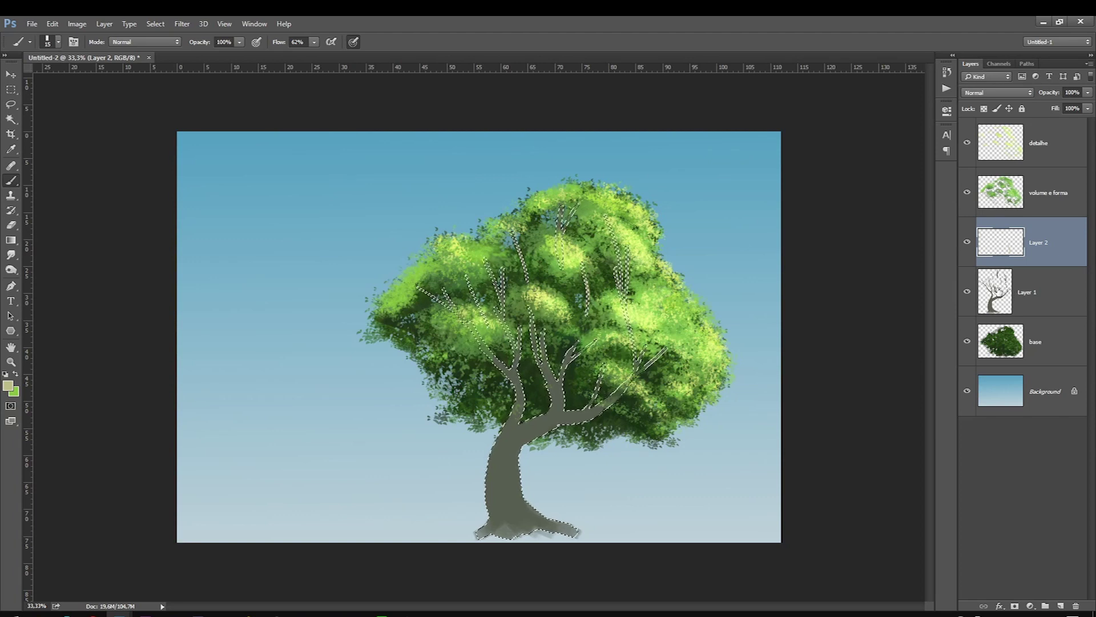
right_click(958, 440)
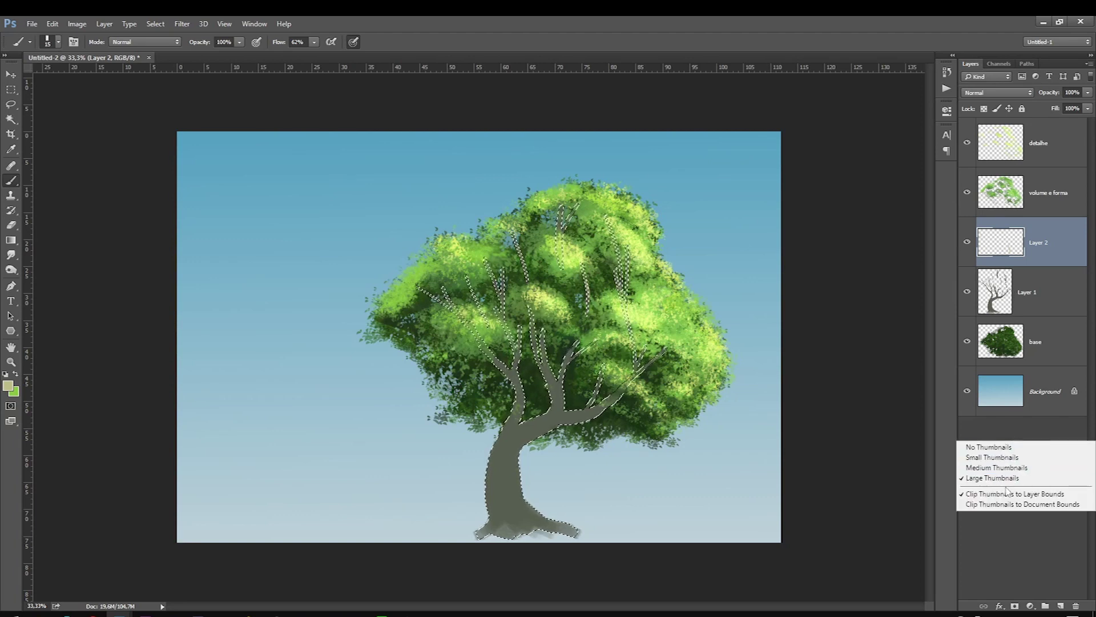
key("Escape")
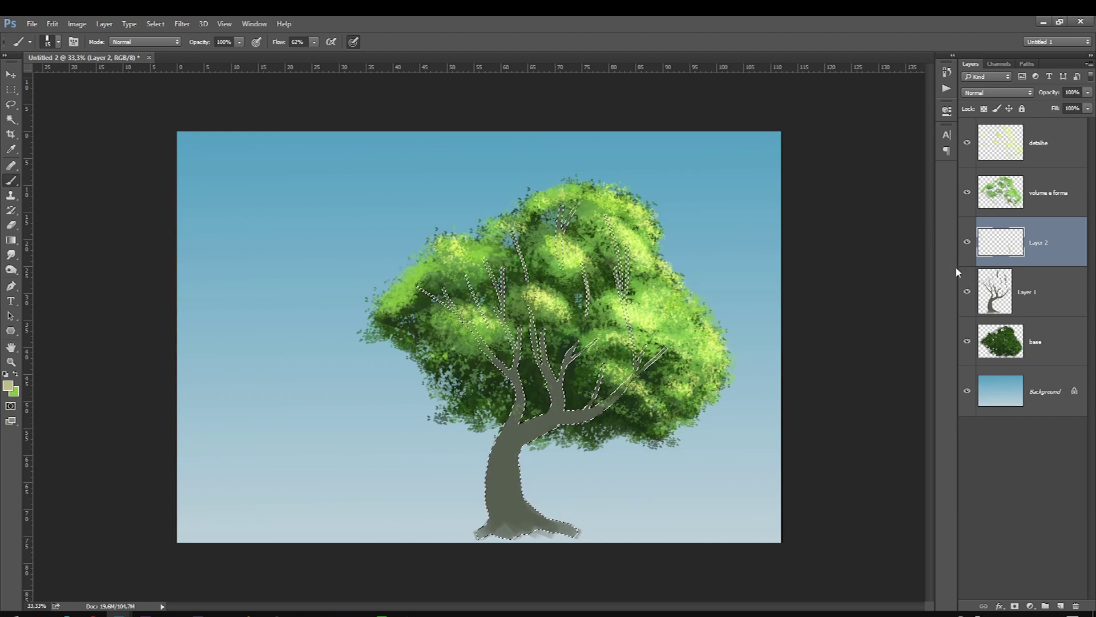
left_click(998, 283)
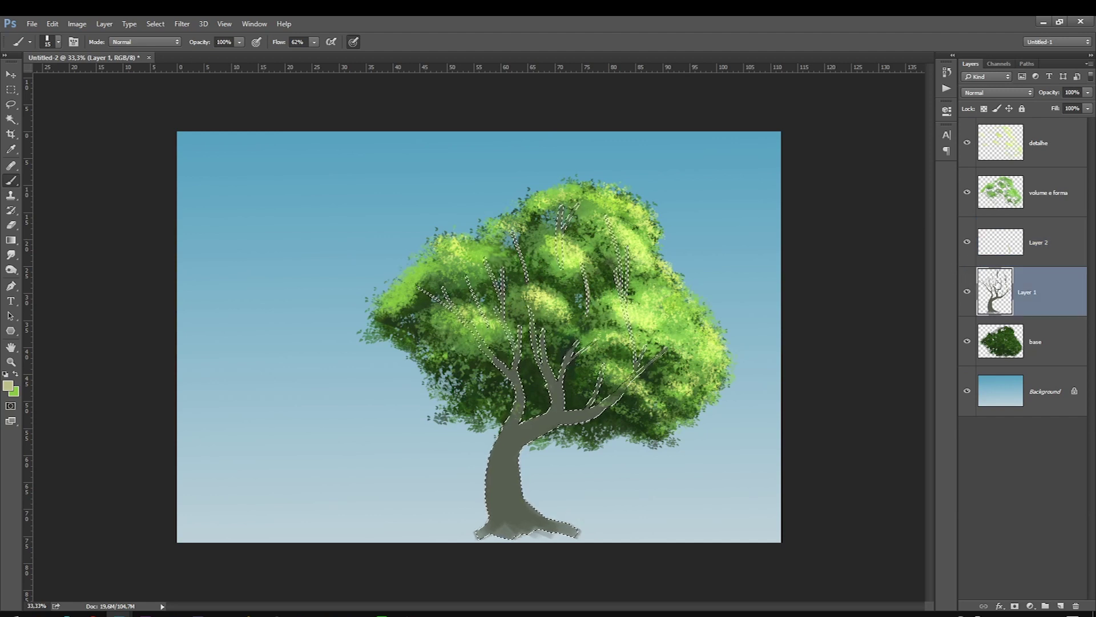
left_click(1005, 248)
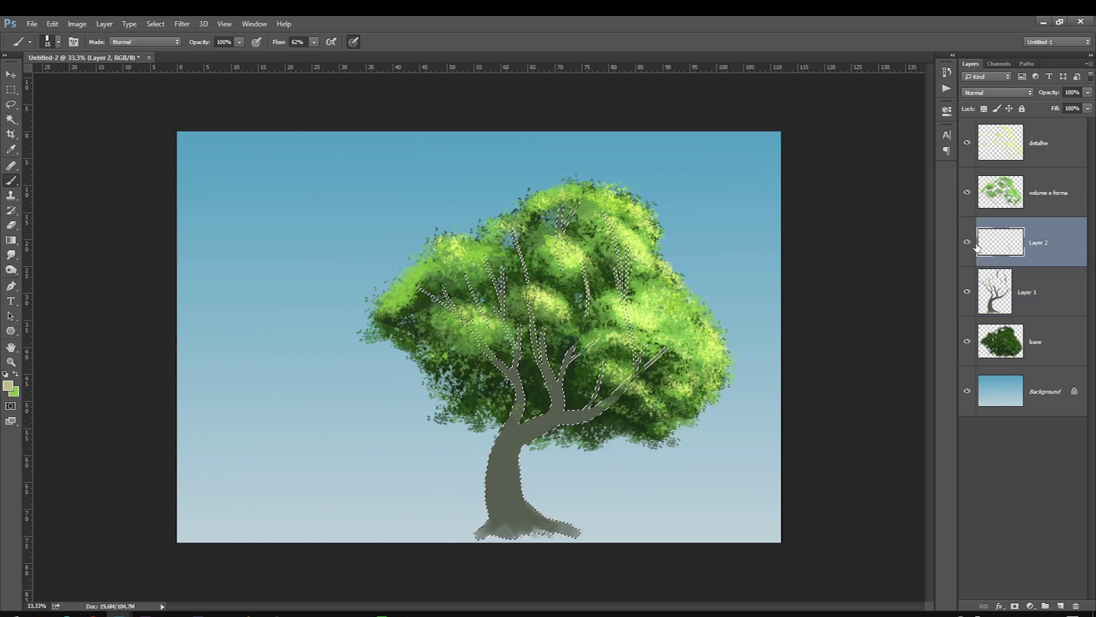
Step: Choose the 90 px leaf brush, zoom in, and paint light strokes over the central trunk
right_click(599, 261)
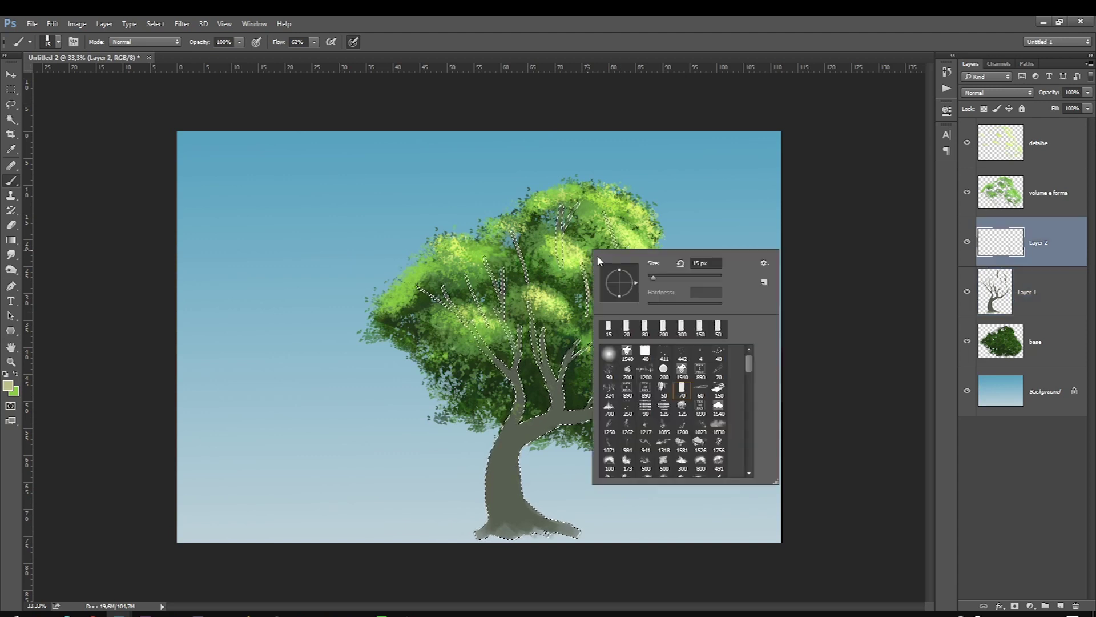
left_click_drag(749, 363, 750, 383)
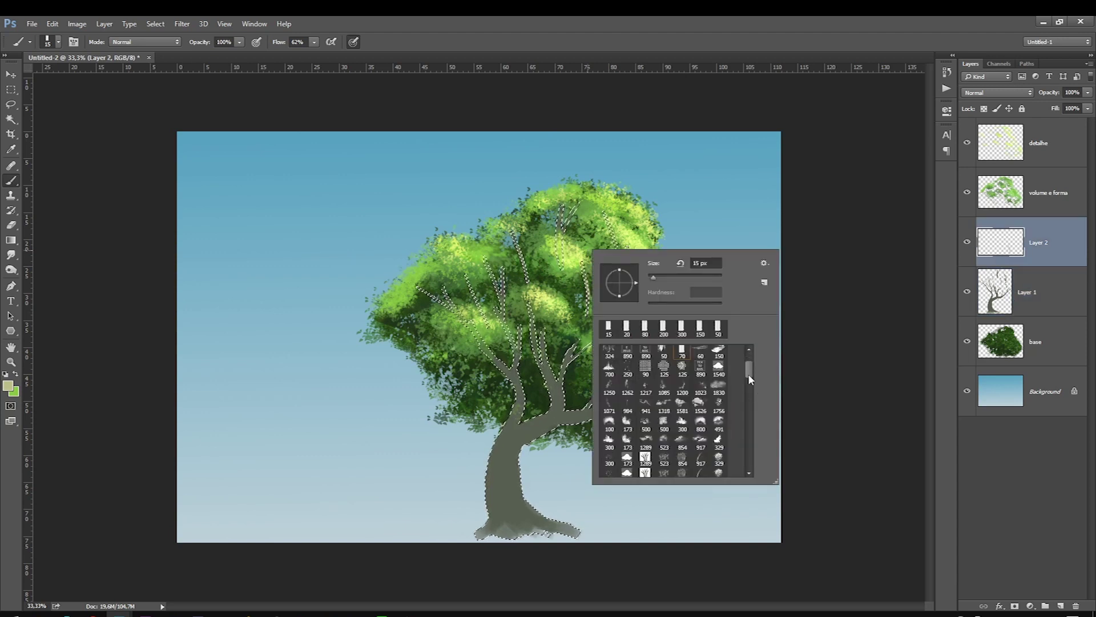
left_click(664, 412)
left_click(679, 432)
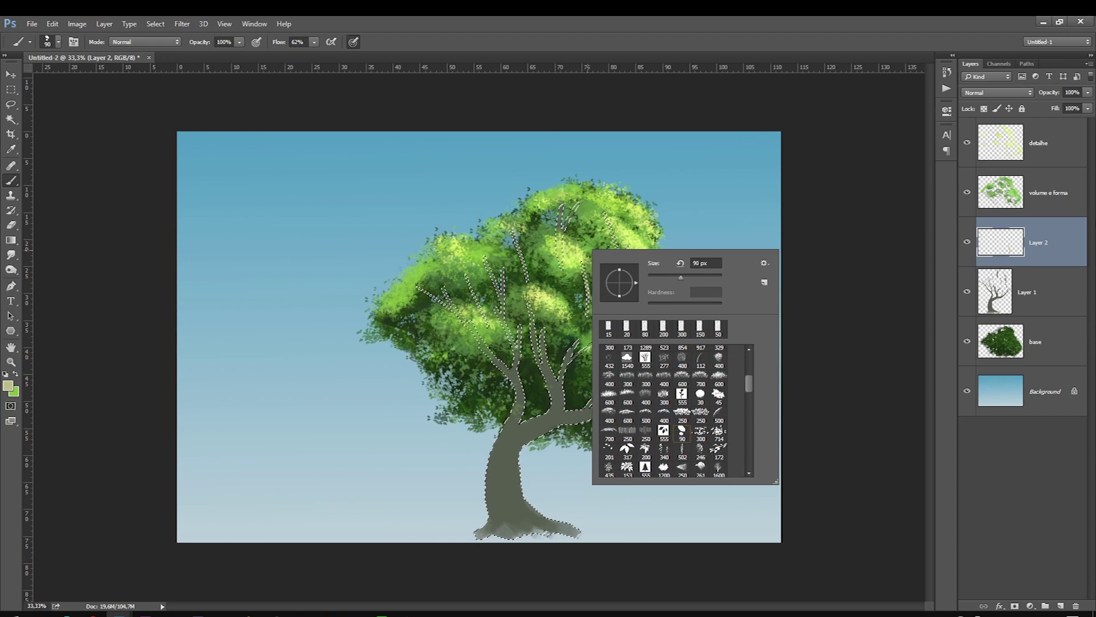
key("Return")
key("bracketleft")
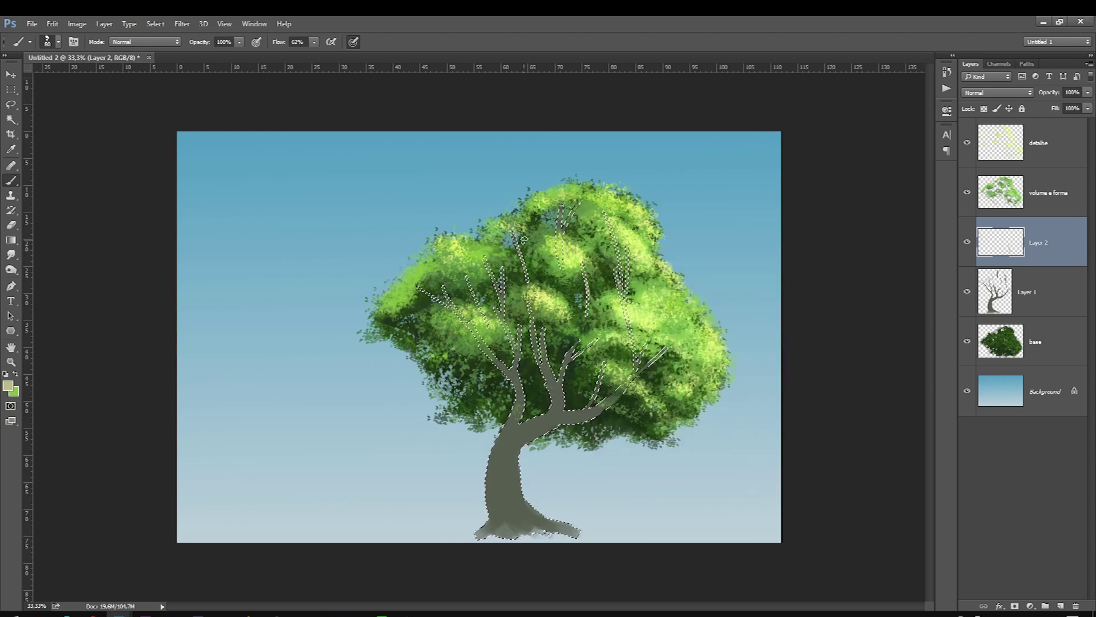
key("ctrl+plus")
left_click_drag(594, 389, 600, 416)
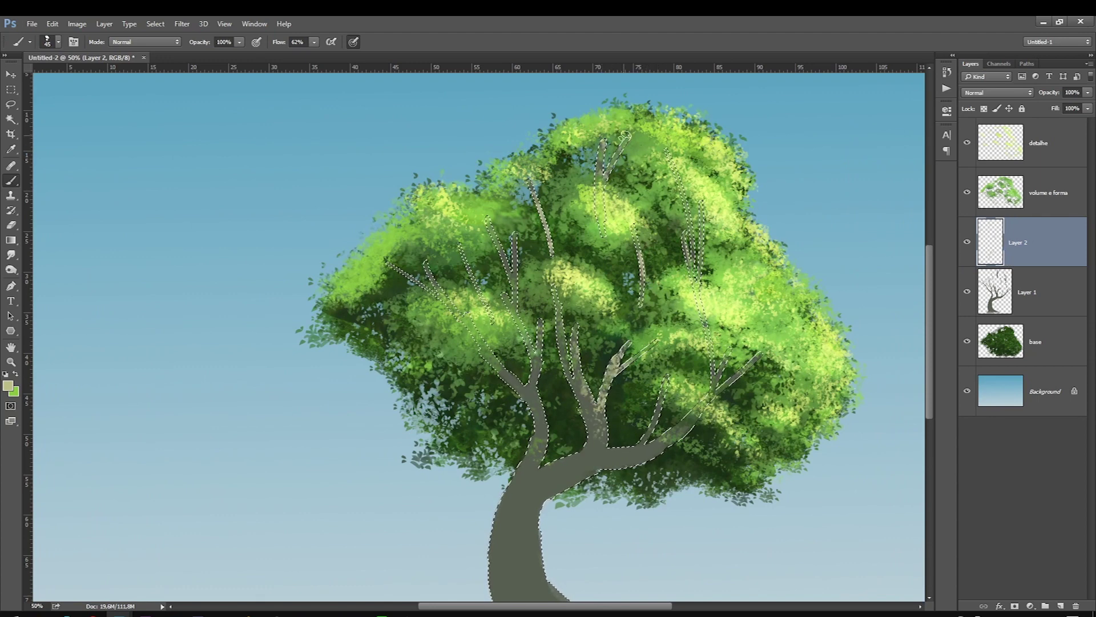
Step: Paint pale speckled texture along the right branches, left branches and trunk, then deselect
left_click_drag(693, 228, 737, 374)
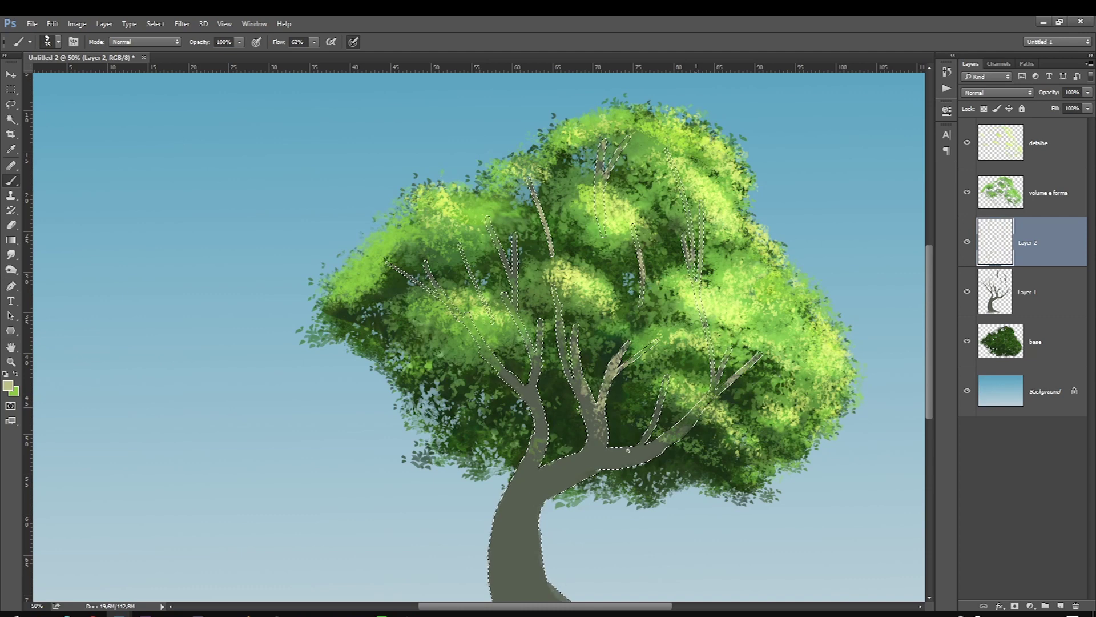
key("bracketright")
key("bracketright")
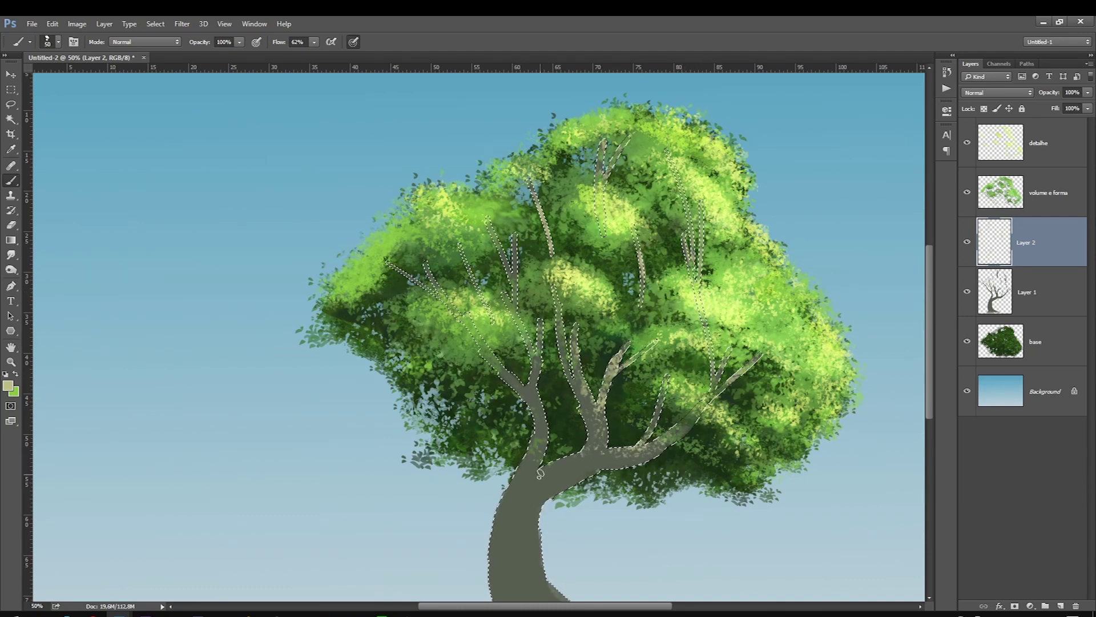
mouse_move(457, 242)
left_mouse_down()
mouse_move(525, 474)
mouse_move(594, 465)
left_mouse_up()
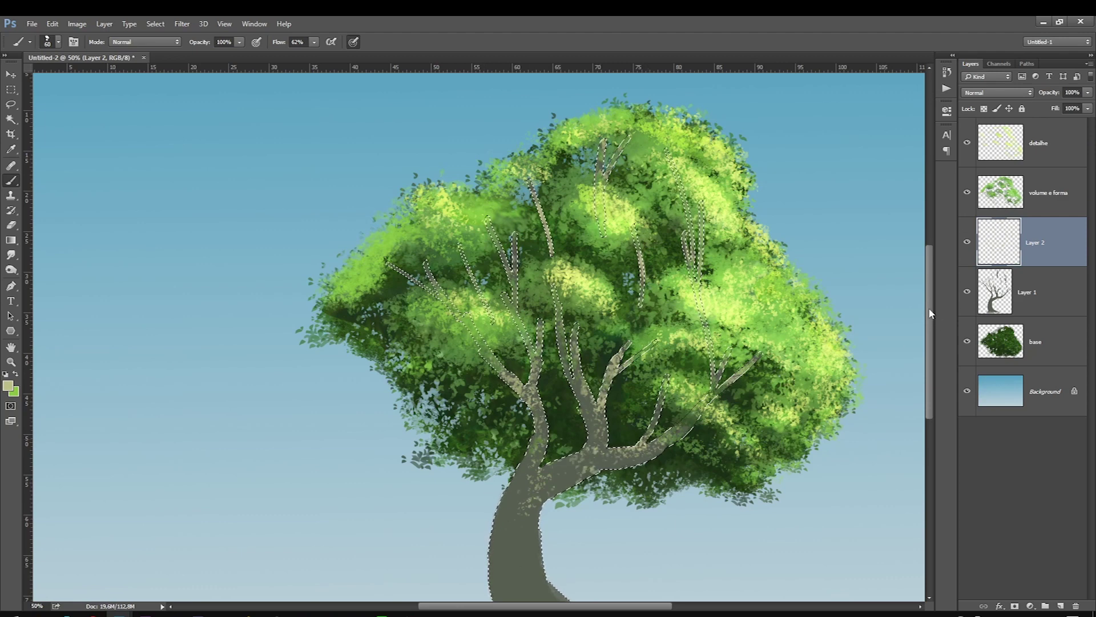
left_click_drag(930, 317, 930, 345)
key("bracketright")
key("bracketright")
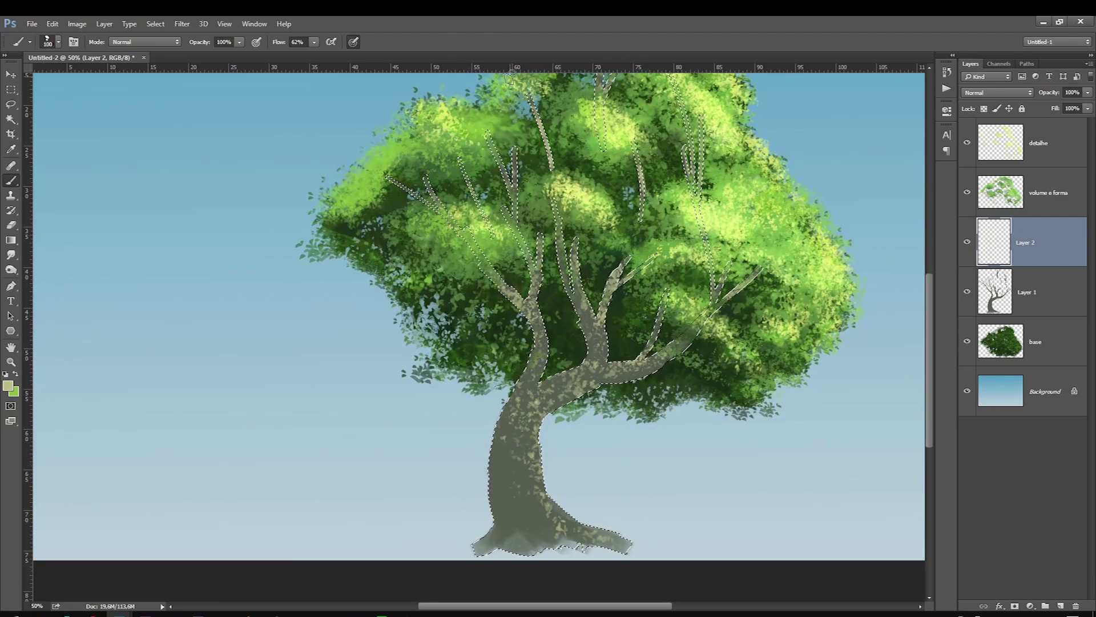
key("ctrl+d")
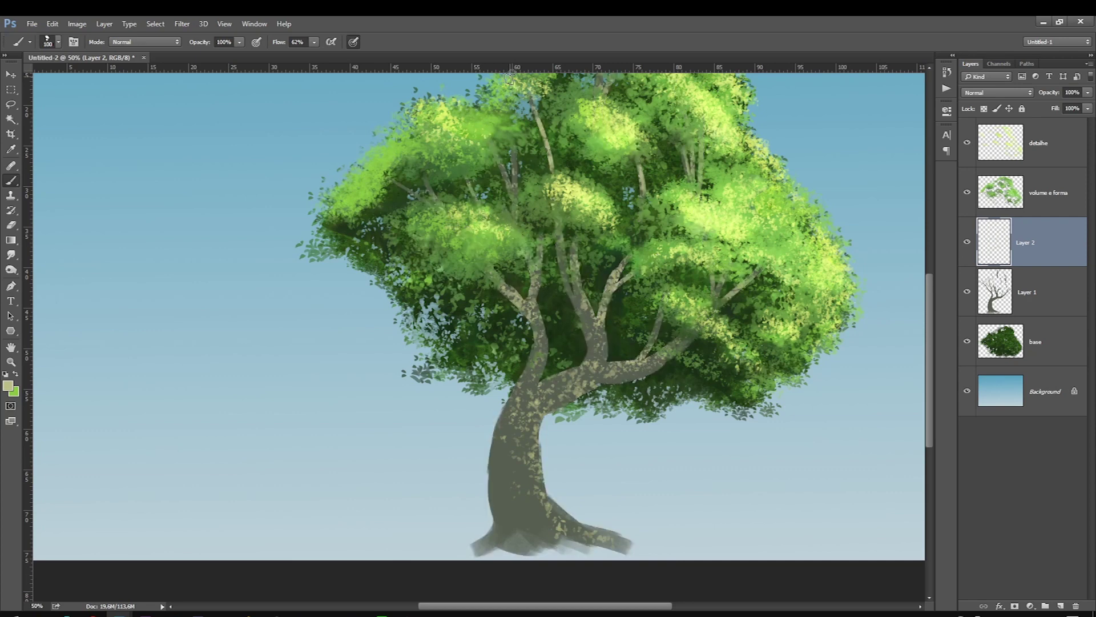
left_click(9, 388)
Step: Set the foreground colour to a dark grey-brown
left_click(507, 468)
left_click(695, 539)
left_click(825, 560)
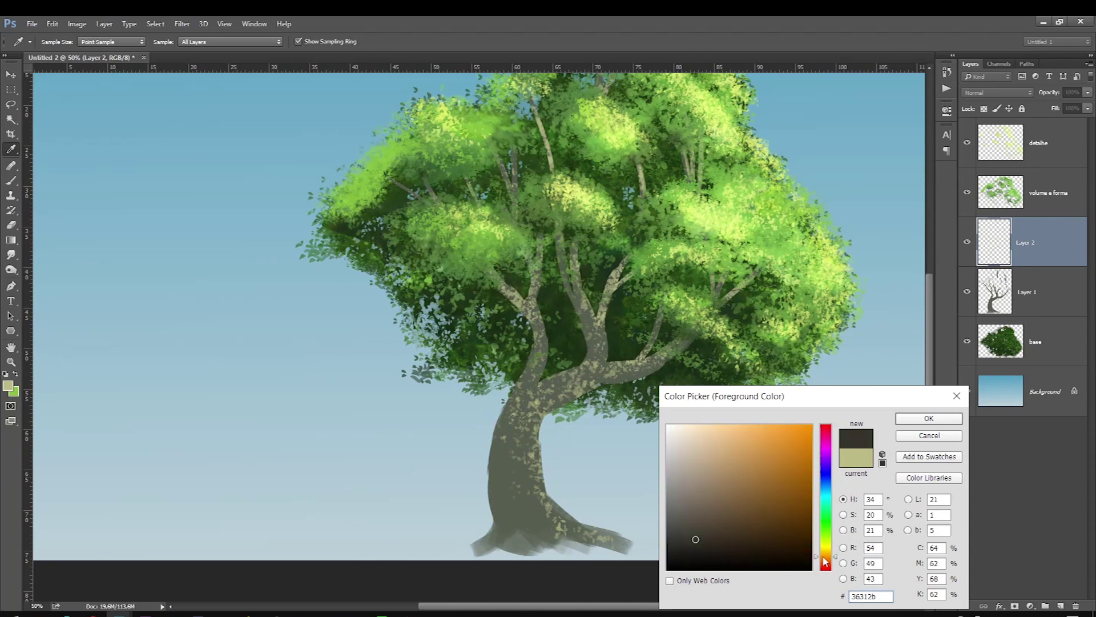
left_click_drag(699, 541, 769, 534)
key("Return")
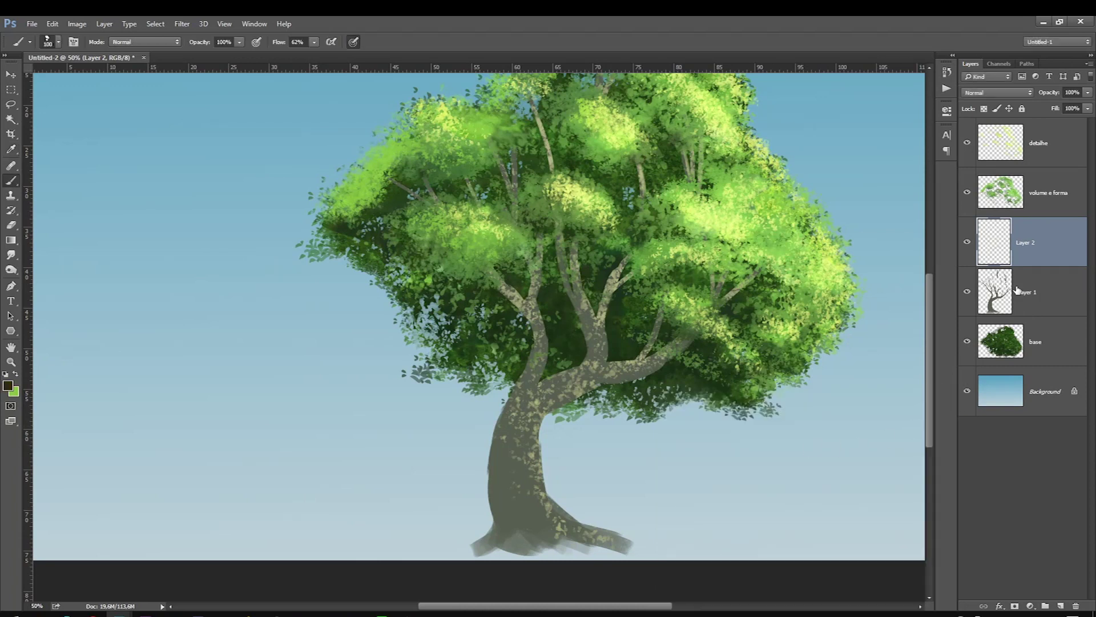
Step: Rename Layer 2 to 'luz' and Layer 1 to 'meio tom'
left_click(1017, 291)
left_click(994, 241)
double_click(1014, 242)
key("BackSpace")
type("luz")
key("Return")
double_click(1024, 291)
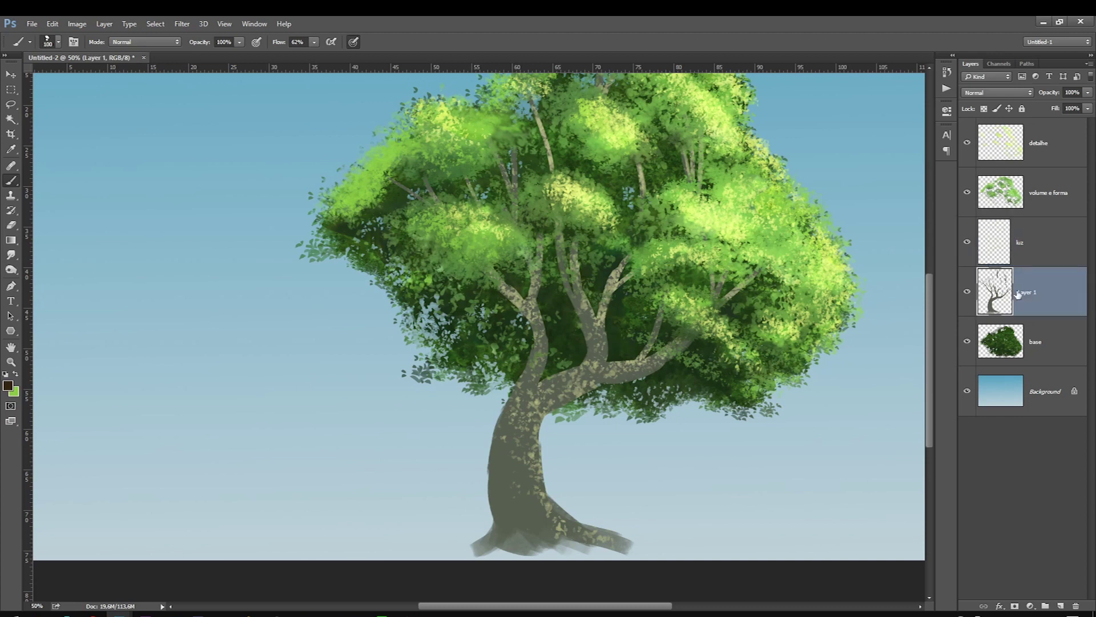
type("meio")
key("Return")
Step: Add a new layer above meio tom named 'sombas'
left_click(1060, 606)
double_click(1035, 291)
type("sombas")
key("Return")
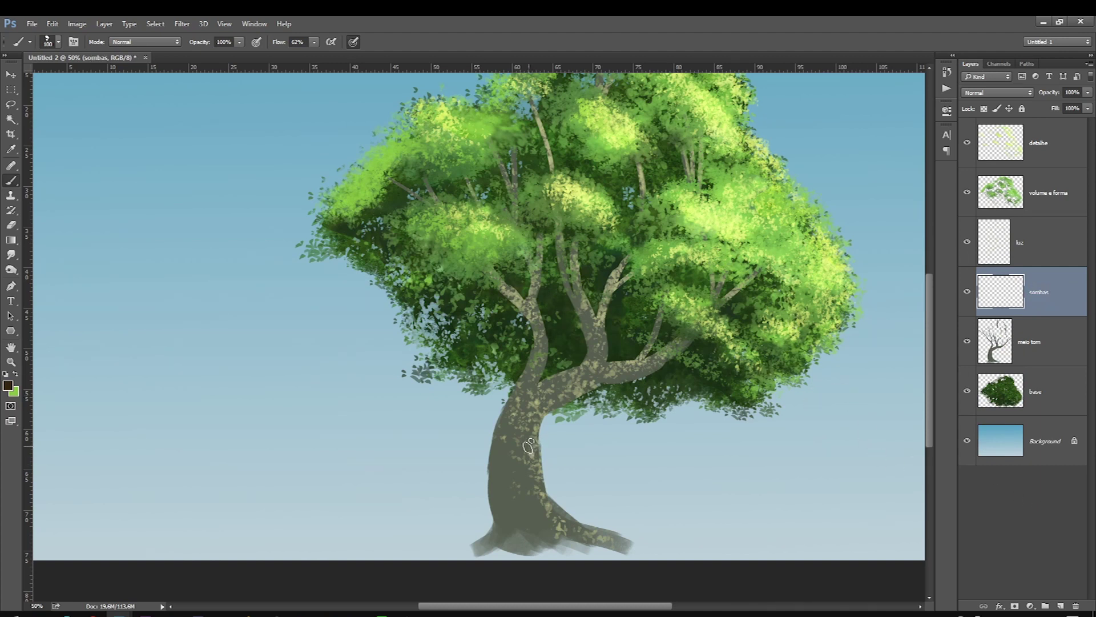
Step: With a 50 px brush at 53% opacity inside the trunk selection, shade an inner branch
right_click(514, 402)
scroll(663, 506, "up", 5)
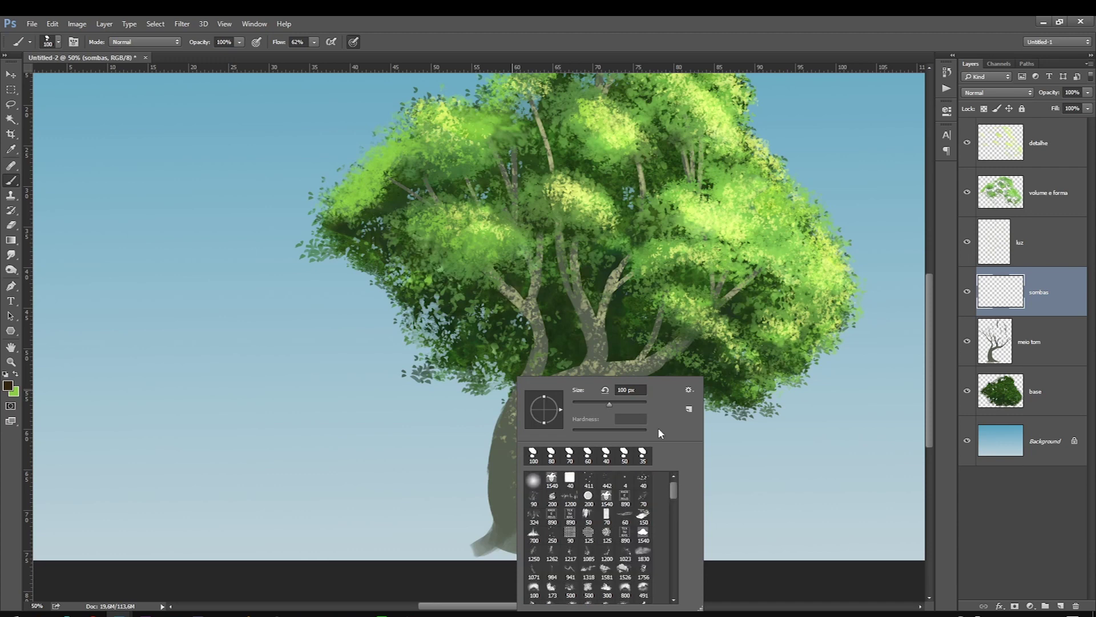
left_click(625, 454)
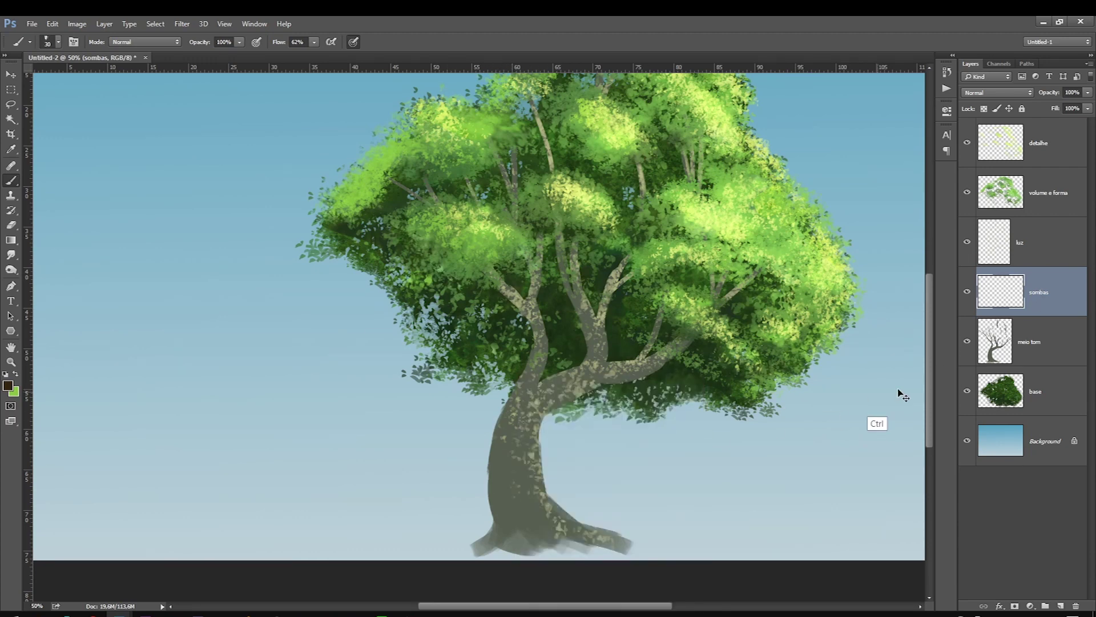
left_click(997, 343, "ctrl")
key("bracketright")
key("bracketright")
key("bracketright")
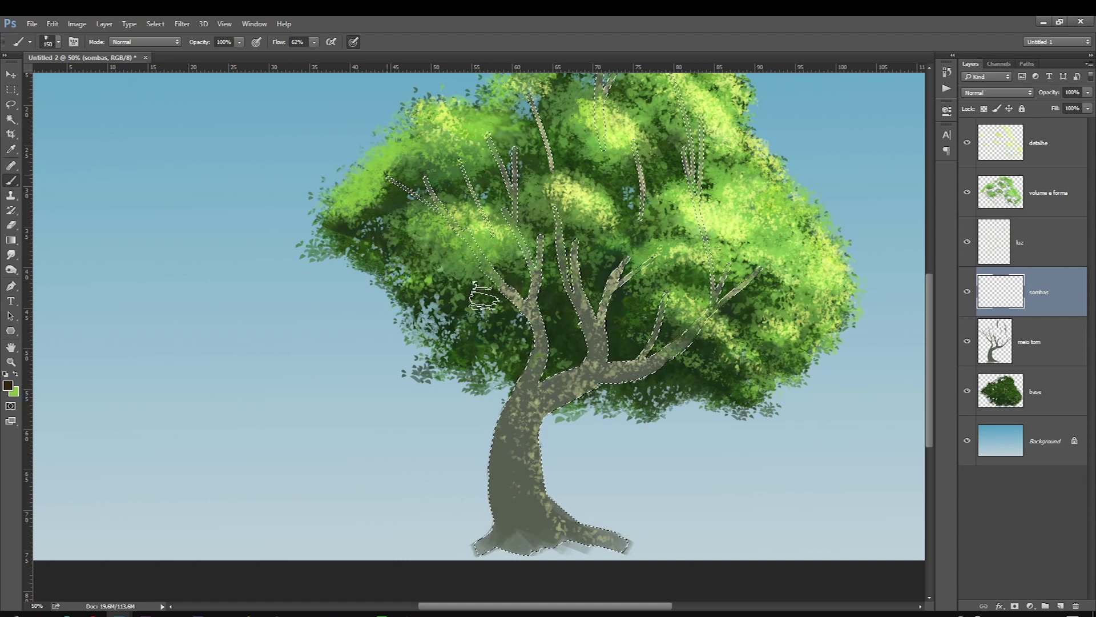
left_click(239, 42)
left_click_drag(239, 54, 211, 54)
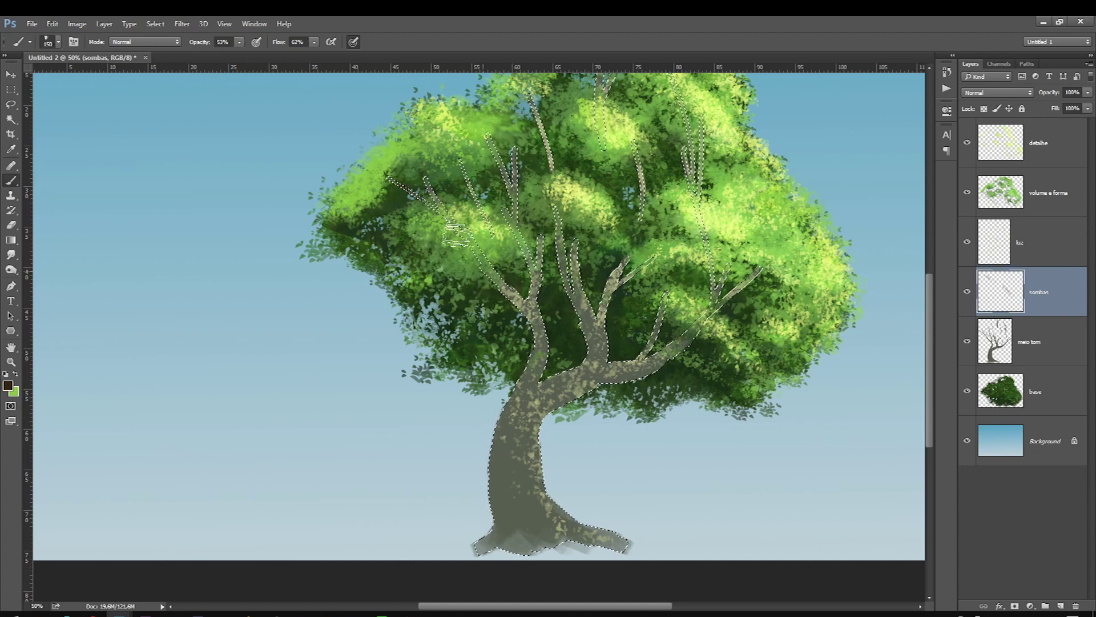
key("bracketright")
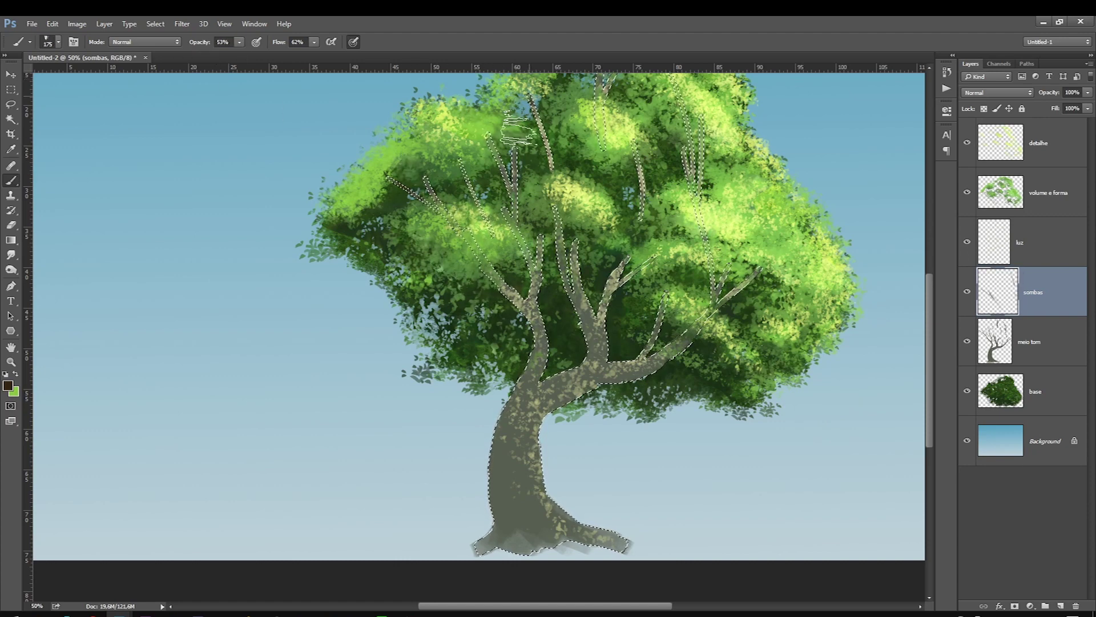
key("bracketright")
key("bracketright")
scroll(920, 328, "up", 3)
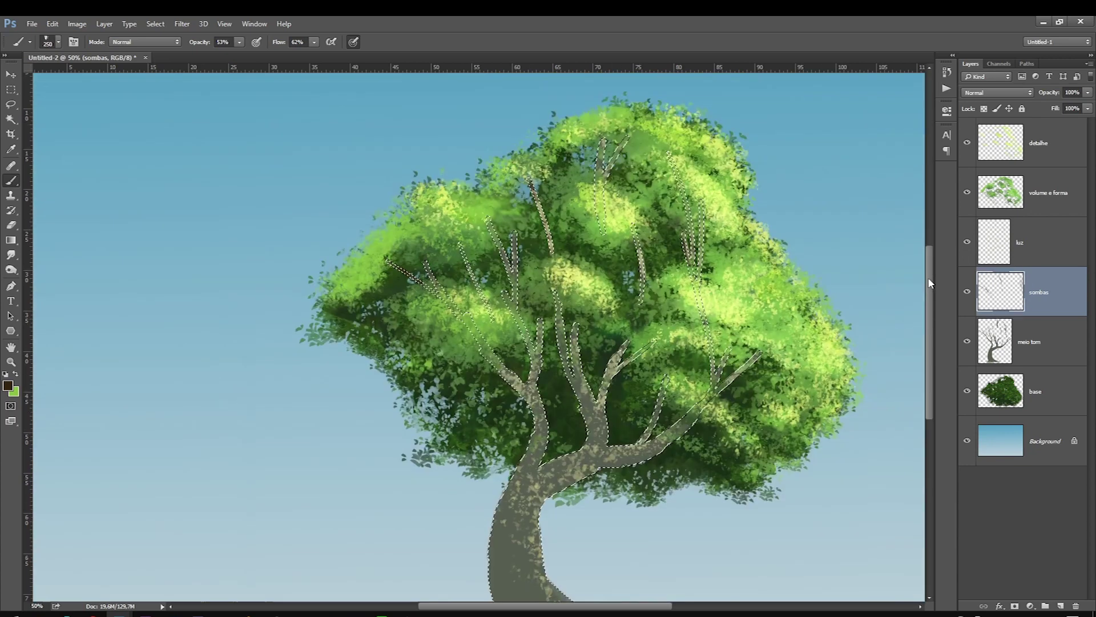
key("bracketleft")
key("bracketleft")
key("bracketleft")
key("bracketleft")
key("bracketleft")
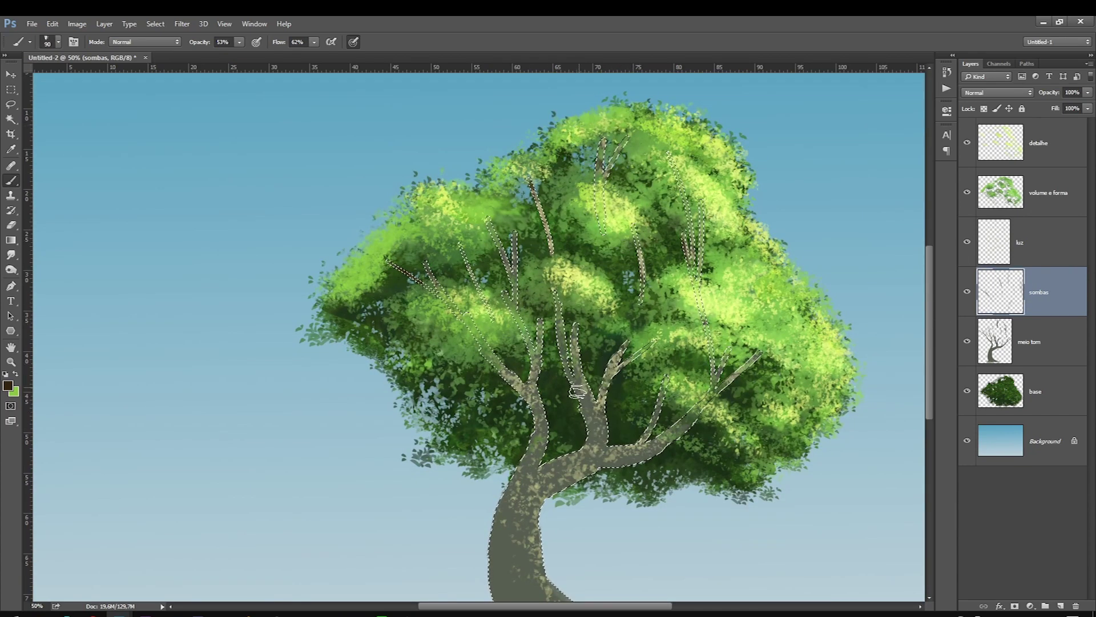
left_click_drag(588, 457, 588, 391)
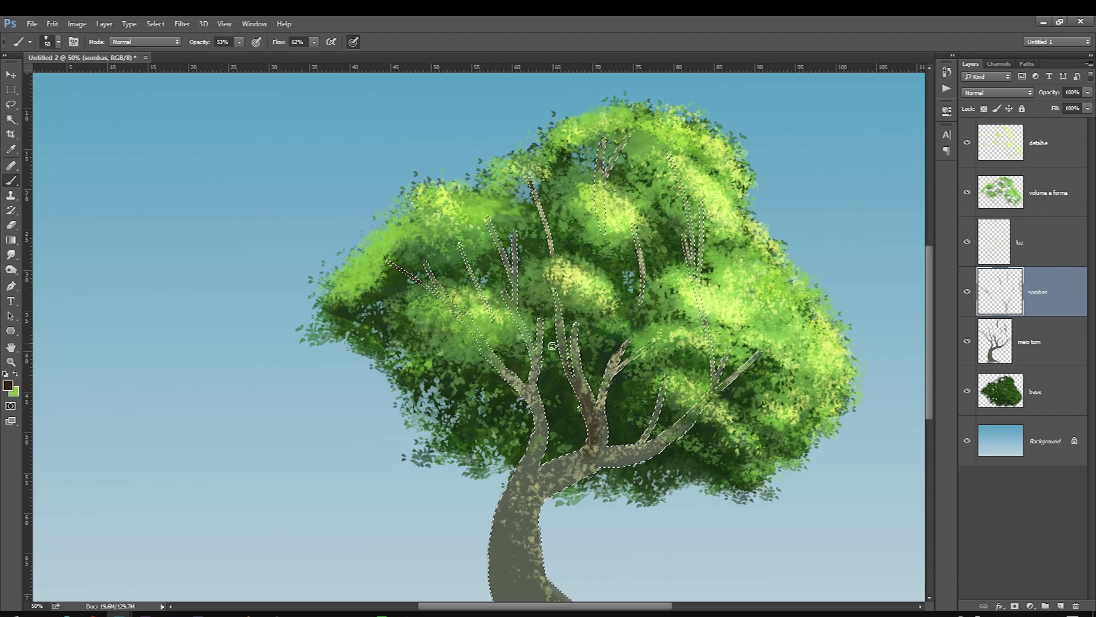
Step: Keep dark brown as the colour and paint shadow strokes down the trunk
left_click(8, 385)
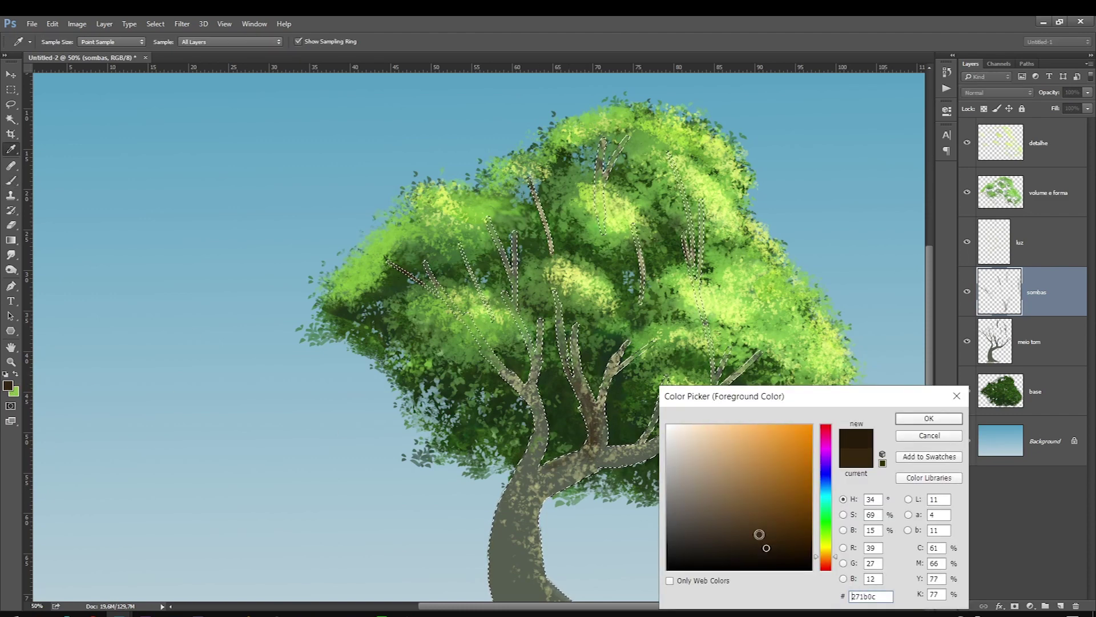
left_click(929, 418)
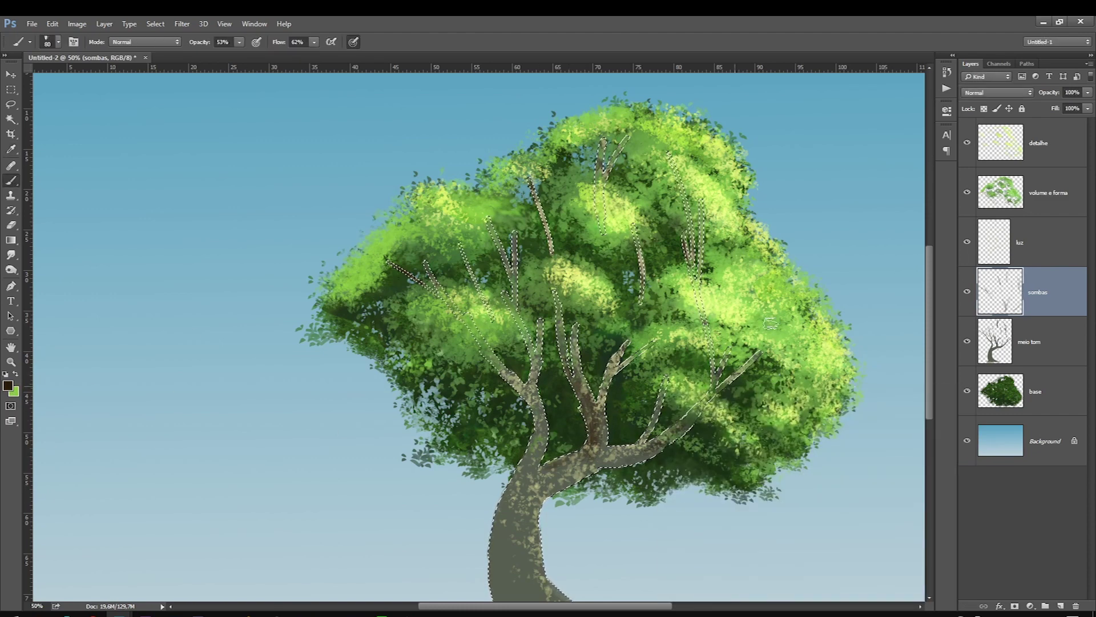
scroll(932, 346, "down", 5)
key("bracketright")
key("bracketright")
key("bracketright")
left_click_drag(542, 357, 522, 496)
key("bracketright")
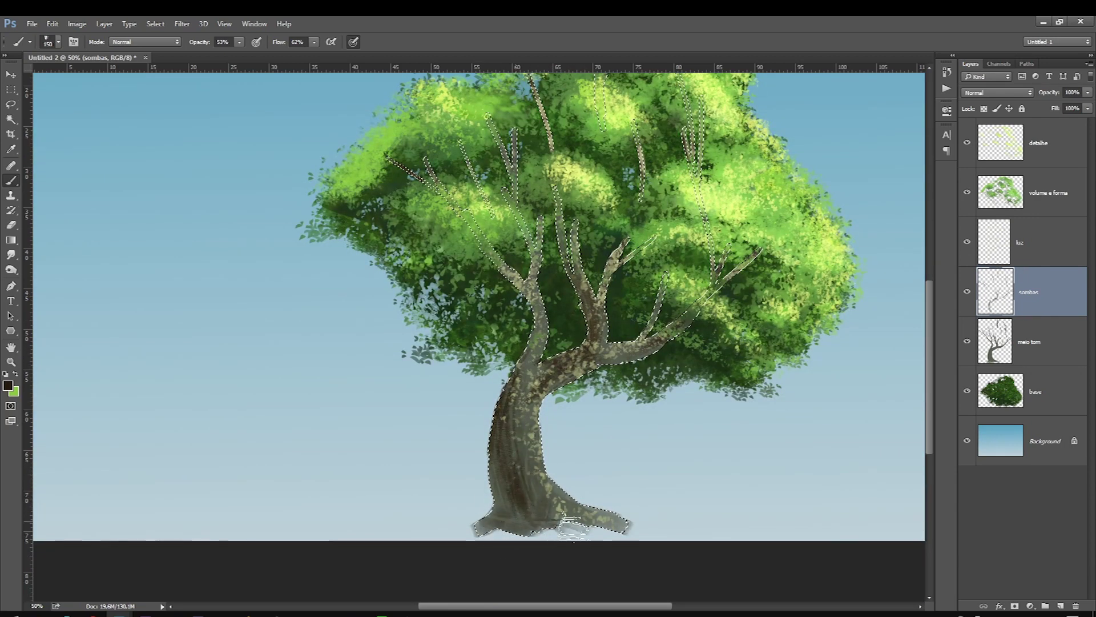
key("bracketleft")
key("bracketleft")
key("bracketleft")
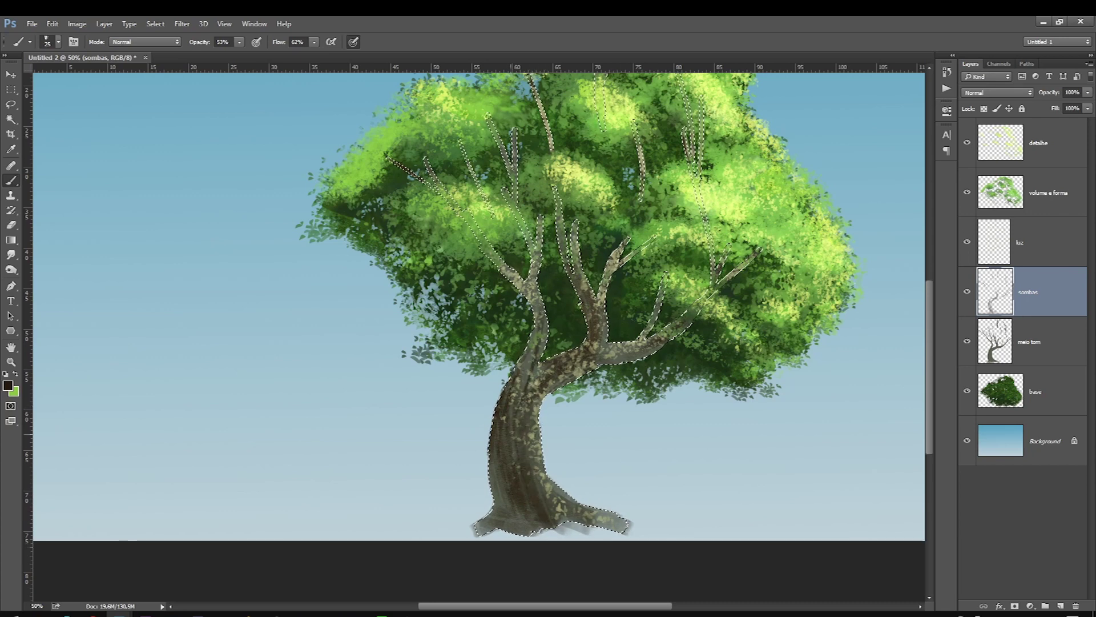
Step: Continue shading the trunk base and lower branches at varying brush sizes
key("bracketright")
key("bracketright")
key("bracketright")
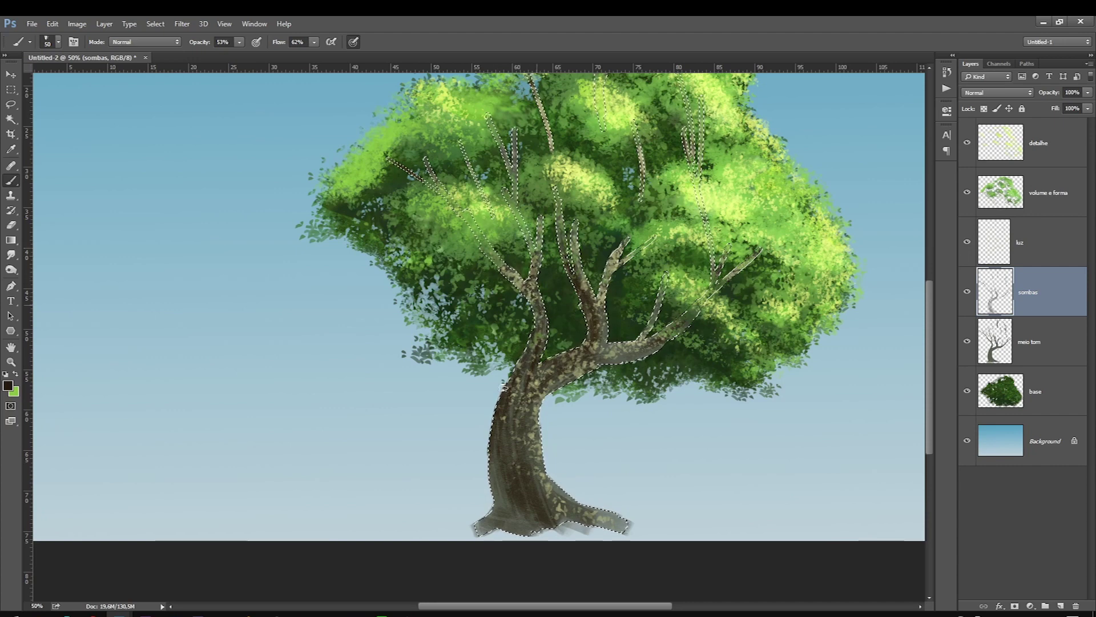
key("bracketright")
key("bracketright")
key("bracketright")
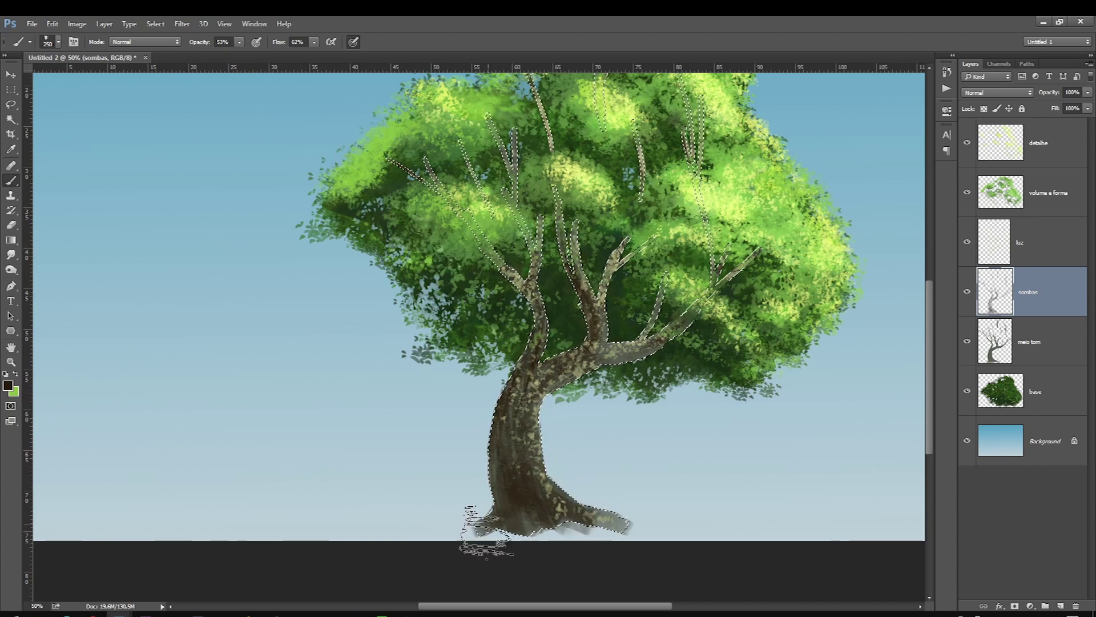
key("bracketleft")
key("bracketleft")
key("bracketleft")
key("bracketleft")
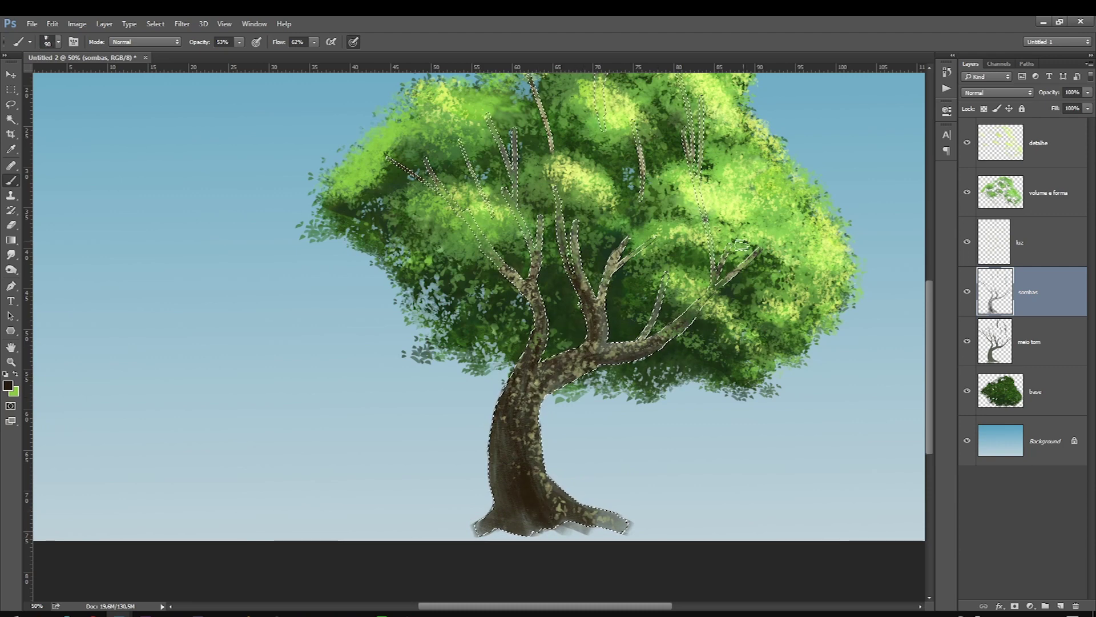
key("bracketleft")
key("bracketleft")
key("bracketleft")
key("bracketright")
key("bracketleft")
key("bracketleft")
key("bracketleft")
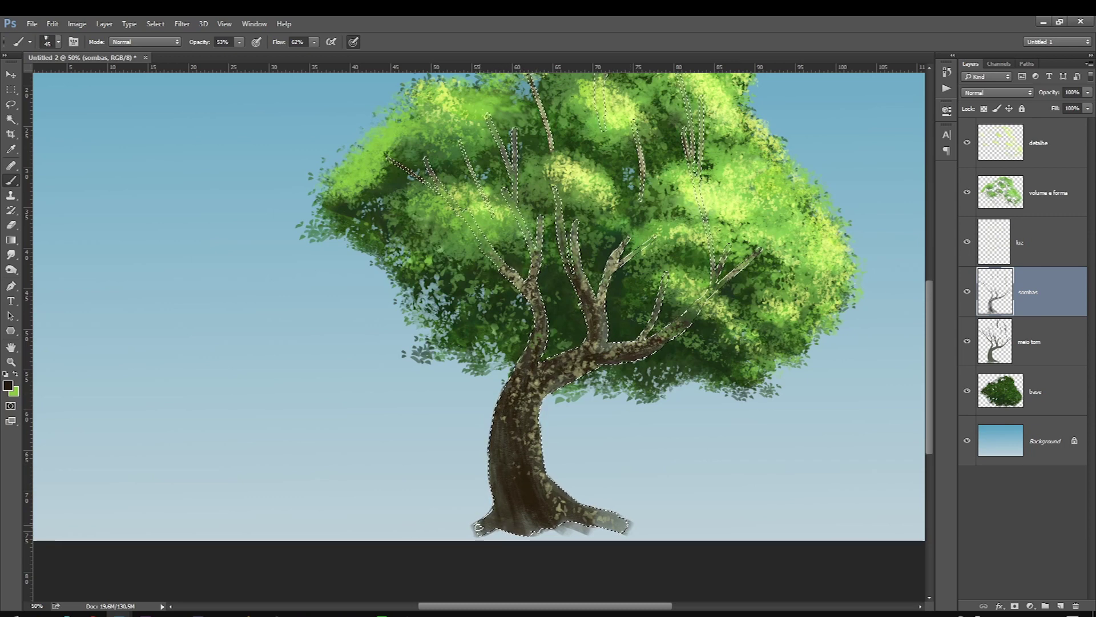
key("bracketright")
key("bracketright")
key("bracketright")
key("bracketleft")
key("bracketleft")
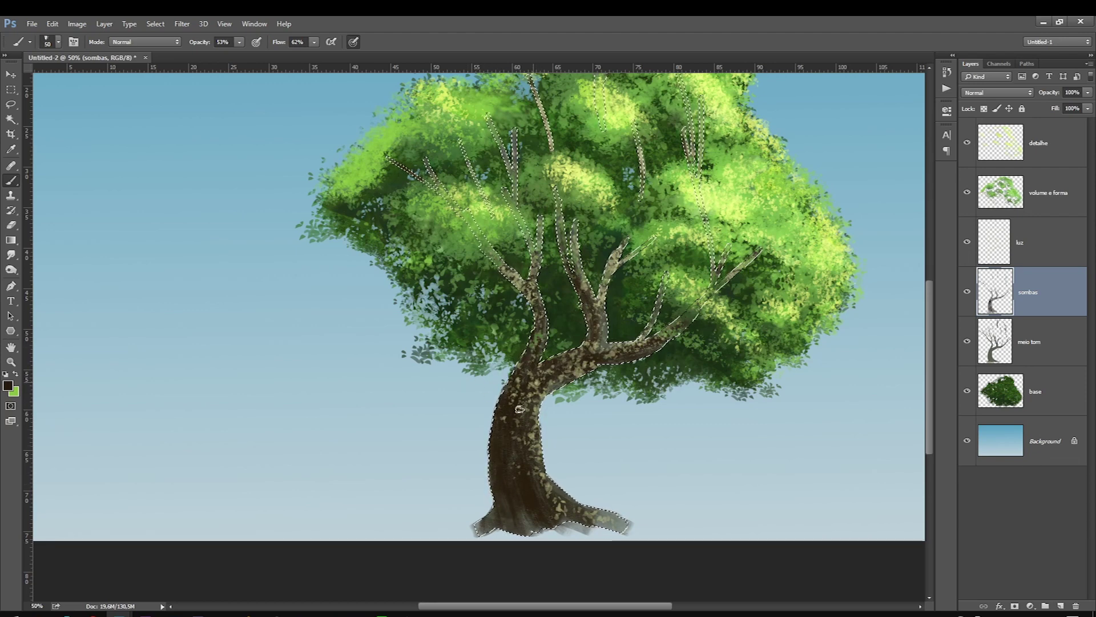
left_click(8, 384)
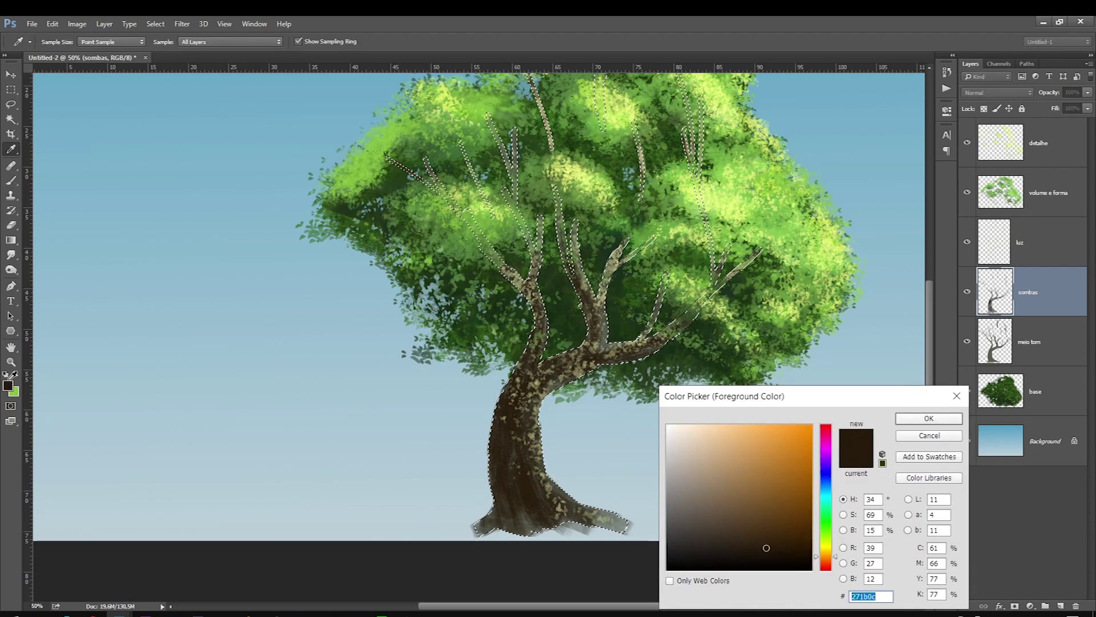
Step: Set a light beige colour, then on the luz layer erase the beige spots from the lower trunk
left_click(531, 366)
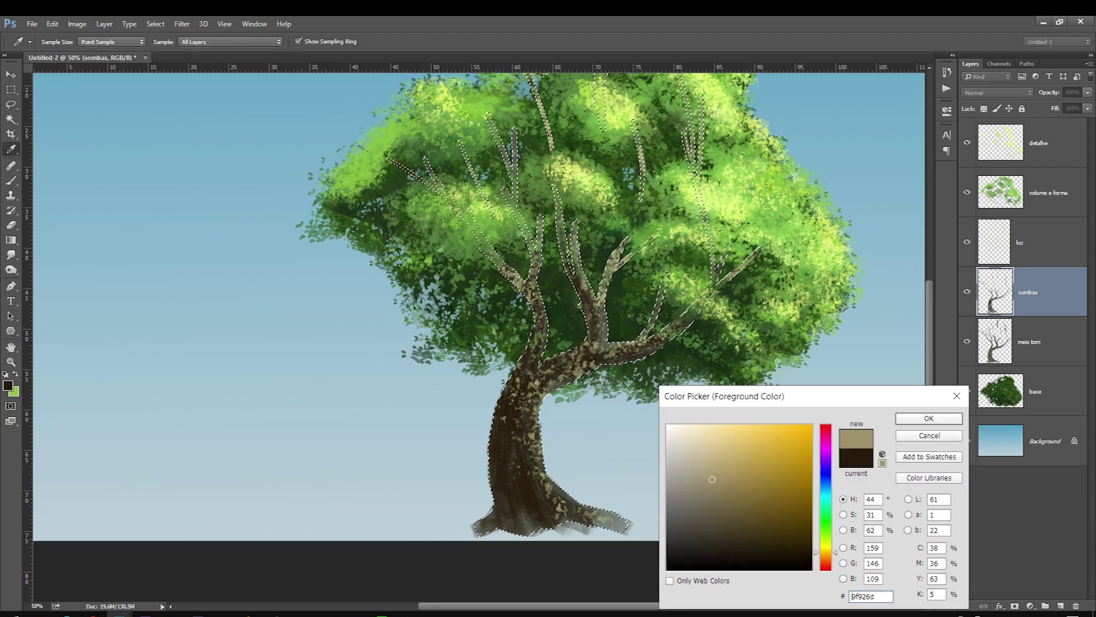
key("Return")
key("alt+bracketright")
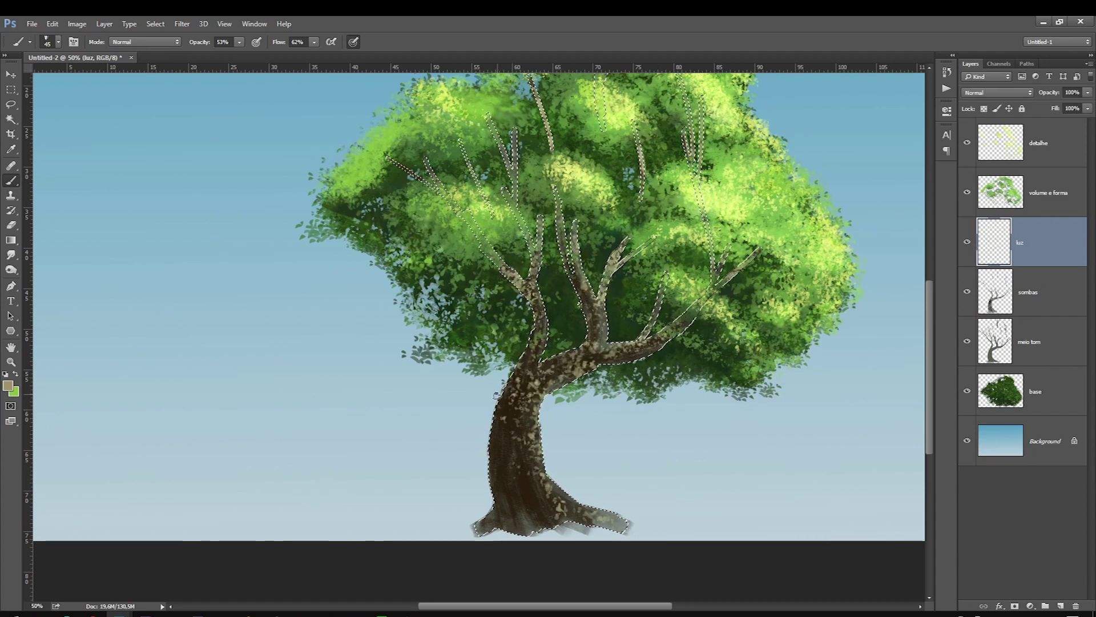
left_click(11, 224)
key("bracketright")
key("bracketright")
key("bracketright")
mouse_move(526, 482)
left_mouse_down()
mouse_move(543, 509)
mouse_move(514, 366)
mouse_move(560, 374)
left_mouse_up()
key("bracketleft")
key("bracketleft")
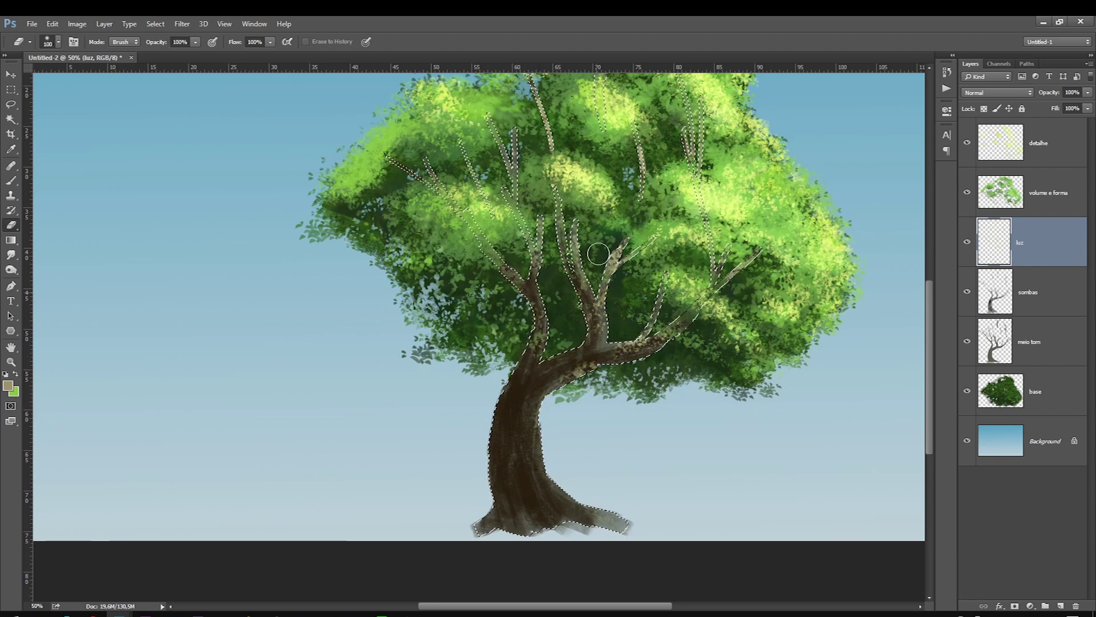
Step: Paint soft light highlights down a branch and along the lower branch
left_click(11, 181)
key("bracketleft")
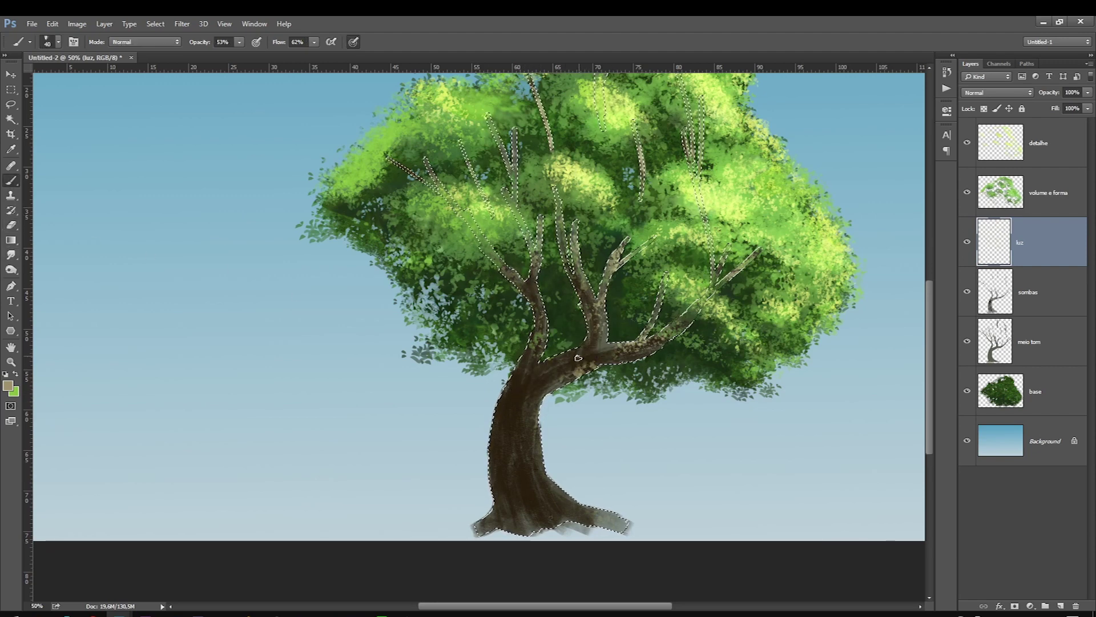
left_click_drag(604, 322, 600, 347)
key("bracketleft")
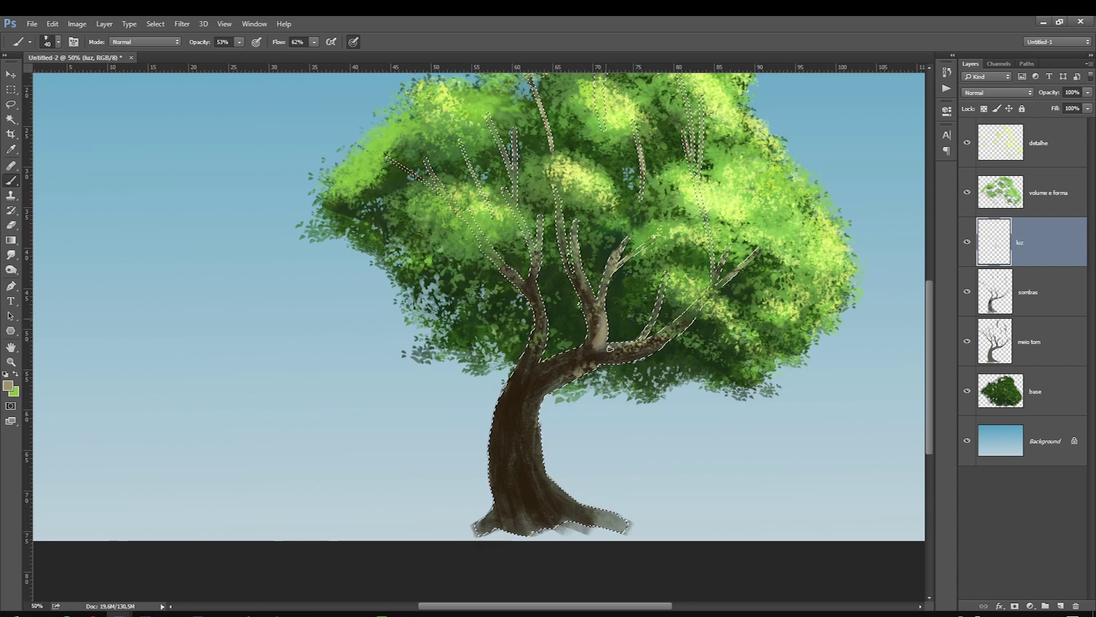
key("bracketleft")
left_click_drag(580, 378, 699, 311)
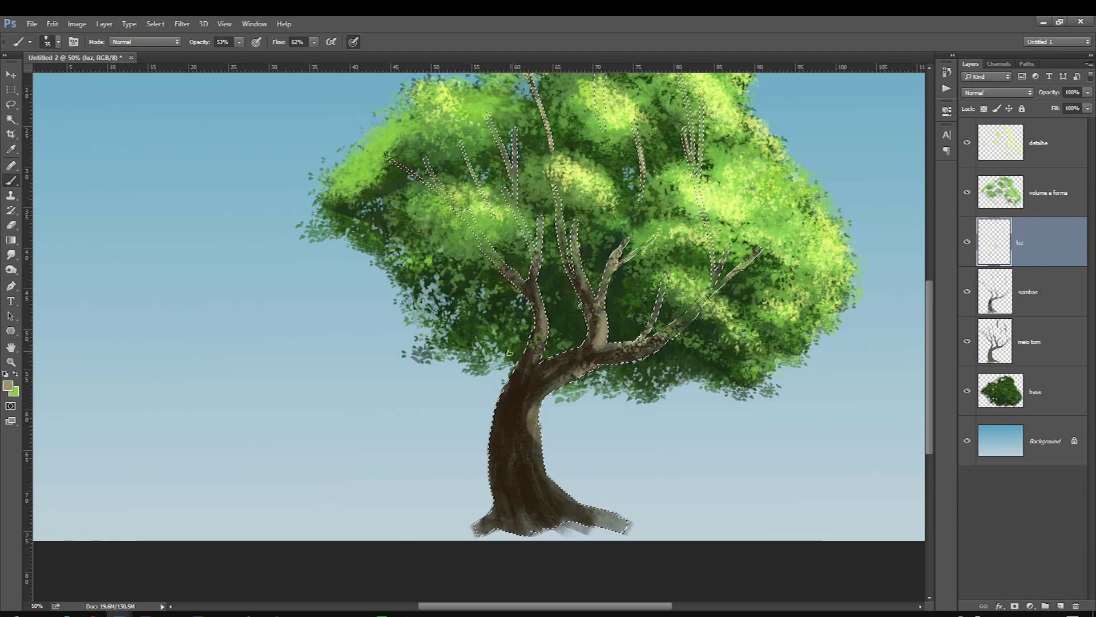
key("bracketright")
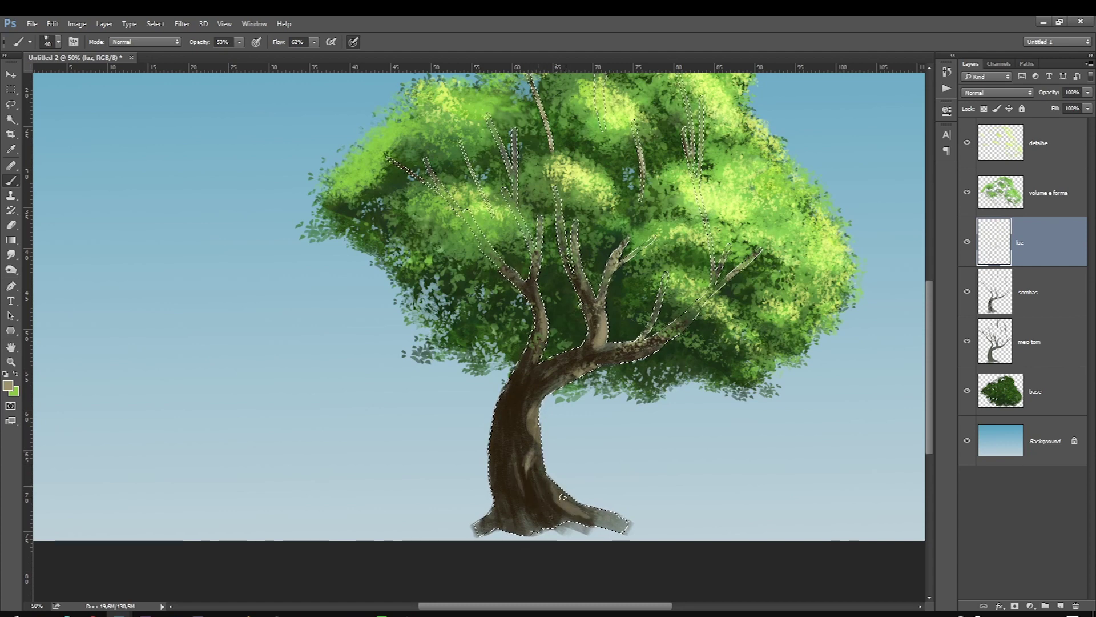
key("bracketleft")
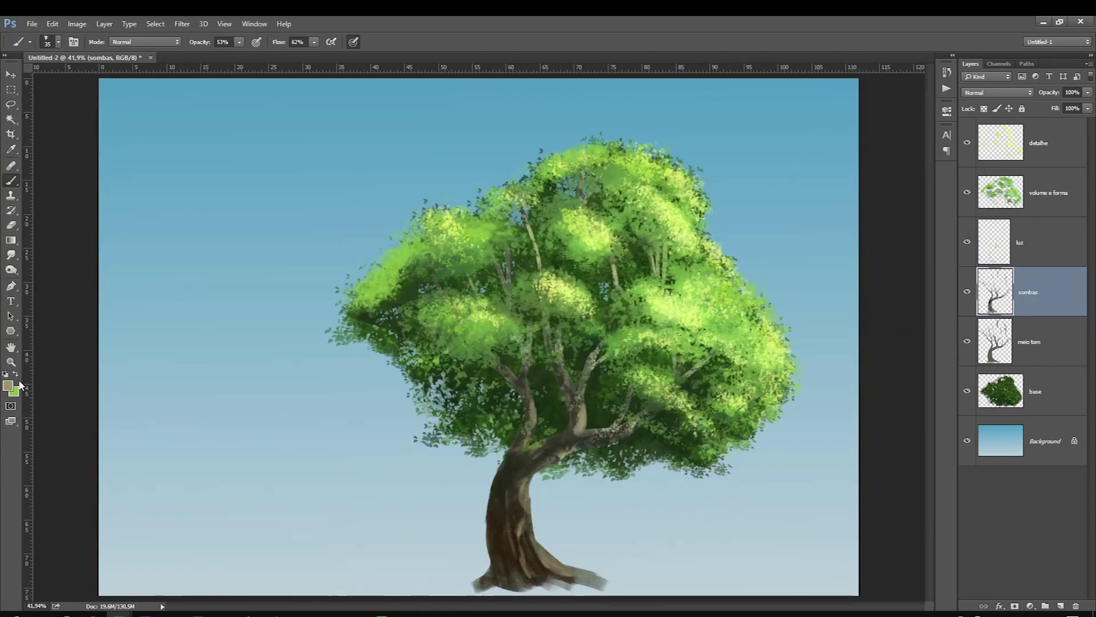
key("ctrl+minus")
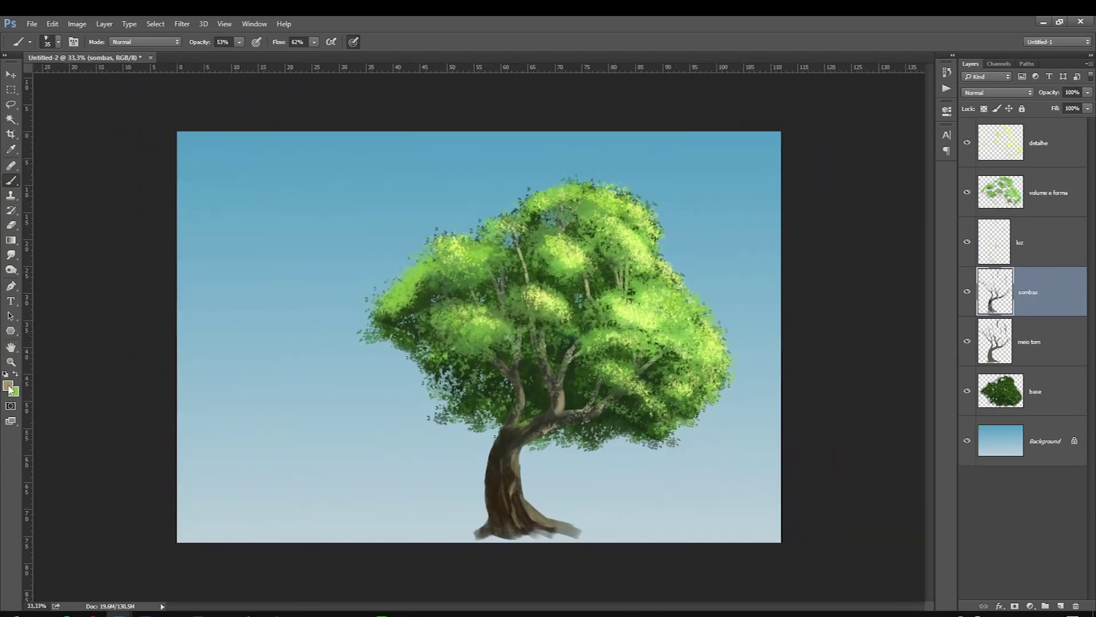
left_click(8, 385)
left_click(741, 543)
left_click(915, 416)
left_click(1005, 244)
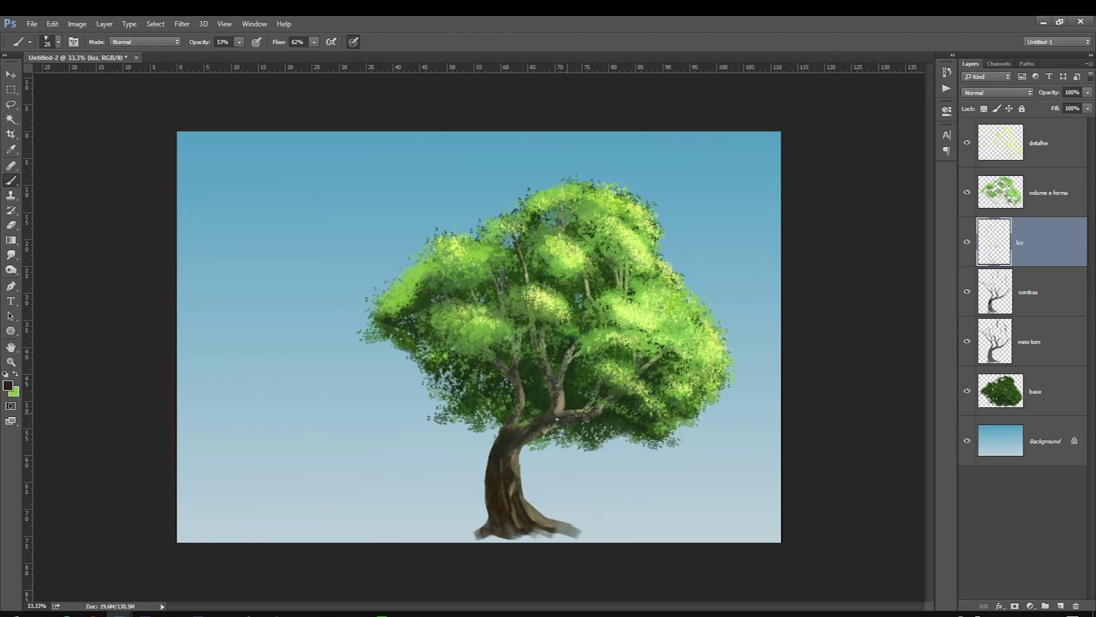
left_click(1024, 376)
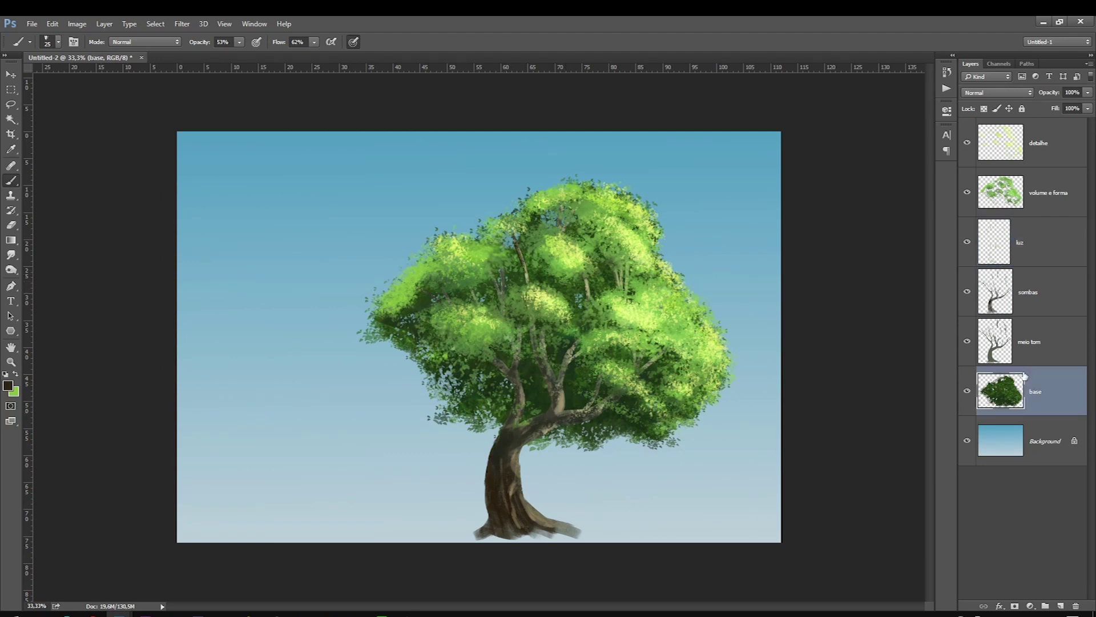
left_click(967, 391)
left_click(967, 390)
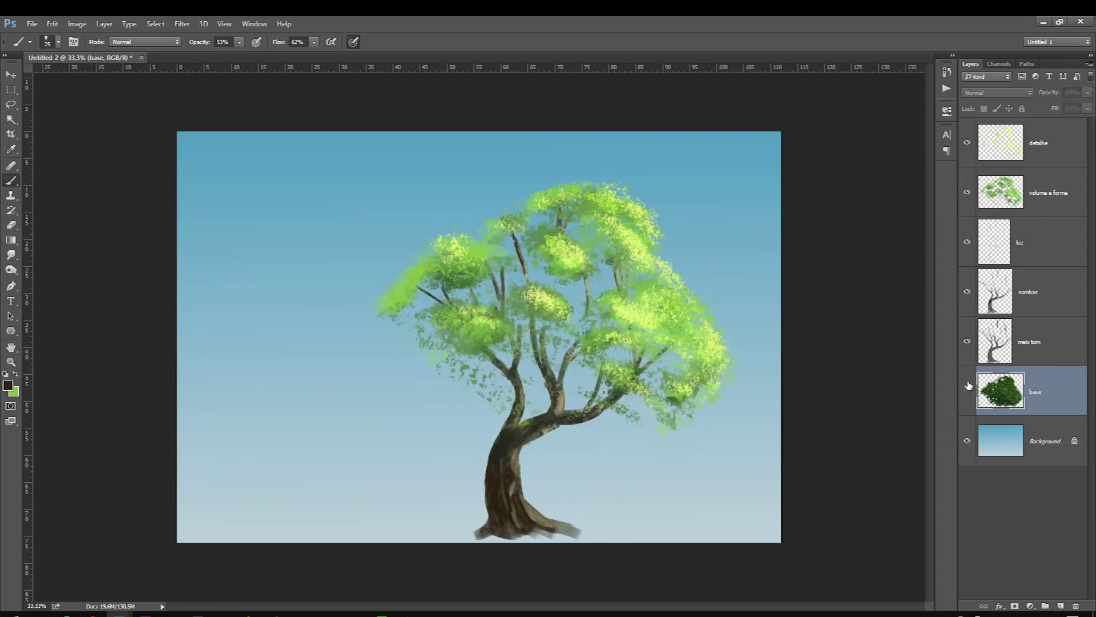
left_click(968, 388)
left_click_drag(1005, 393, 1045, 432)
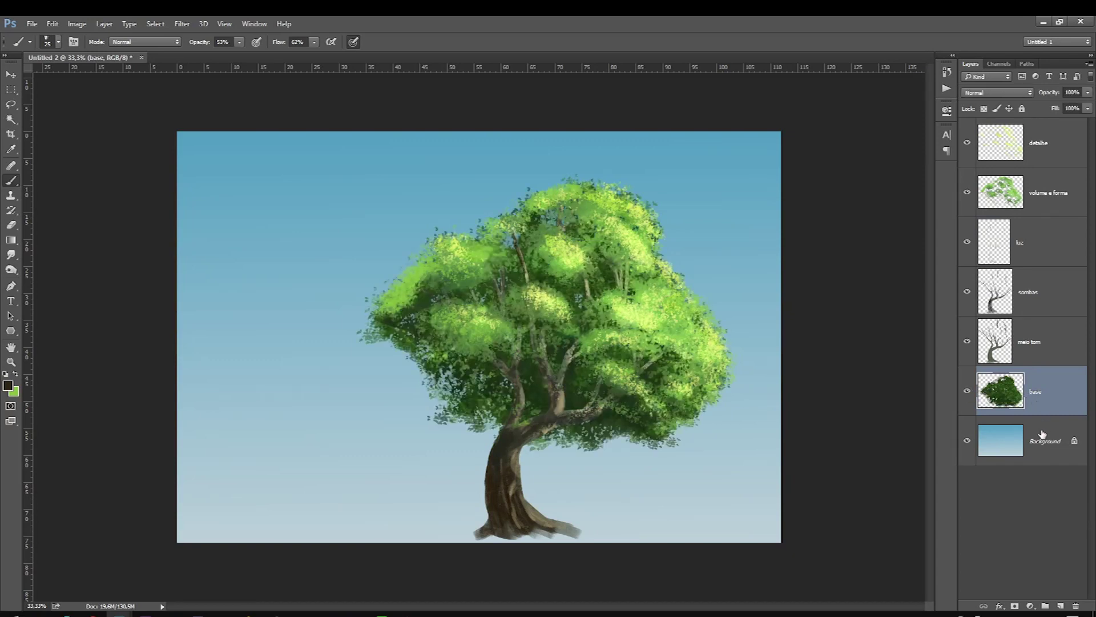
left_click(1060, 605)
Step: Name the new layer 'sombra' and pick a dark blue painting colour
double_click(1036, 391)
type("sombra")
key("Return")
left_click(8, 386)
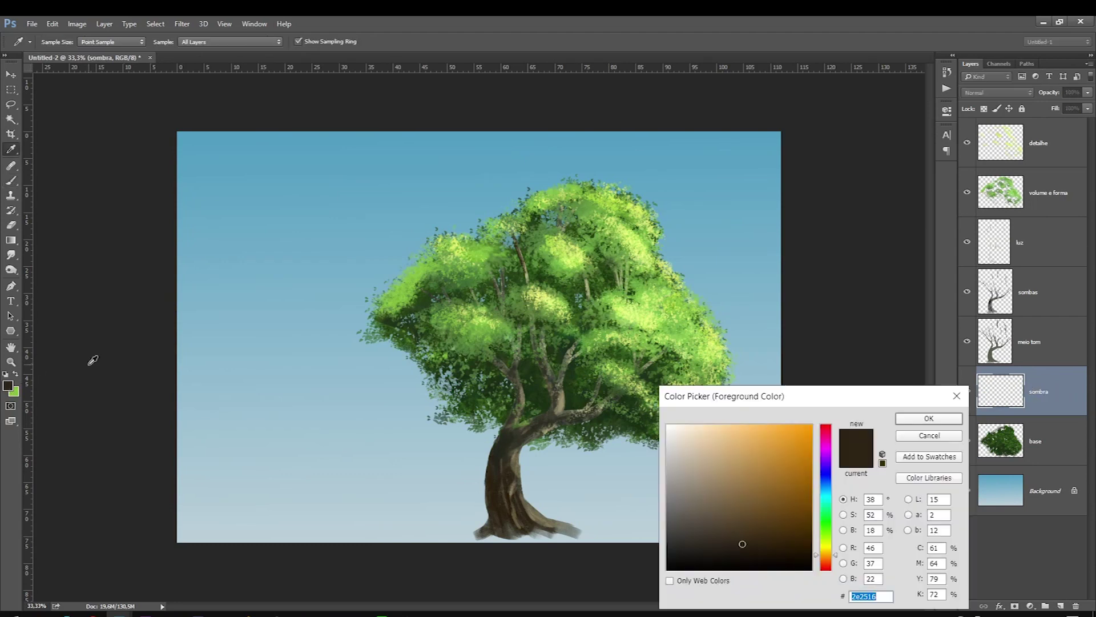
left_click(832, 485)
left_click(800, 523)
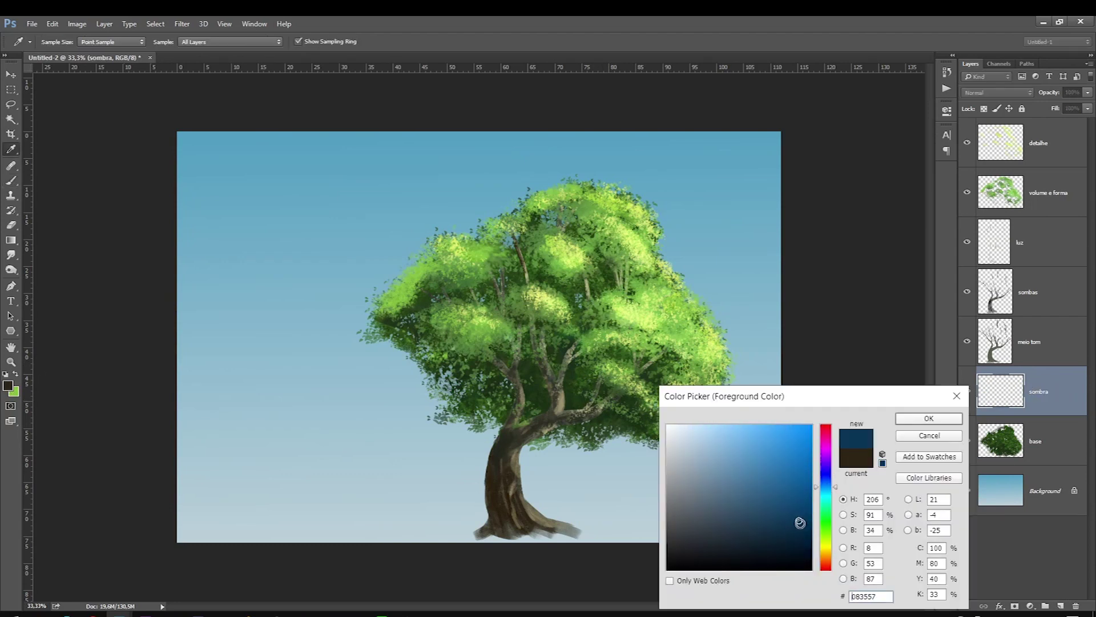
left_click_drag(800, 523, 780, 523)
key("Return")
Step: Switch the brush colour to an even darker blue
key("b")
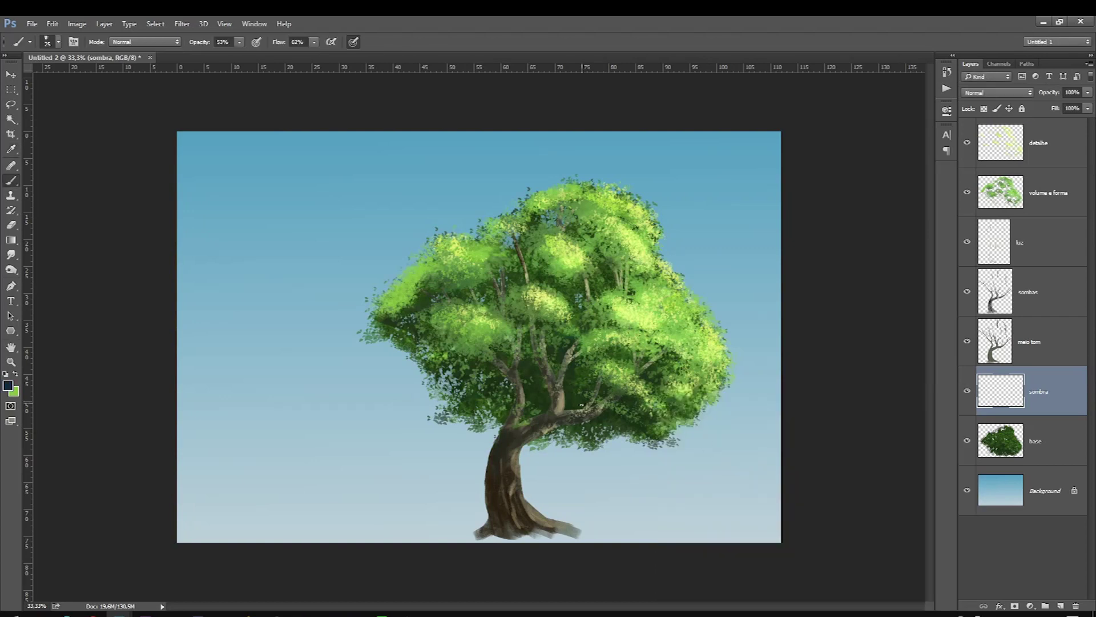
right_click(573, 370)
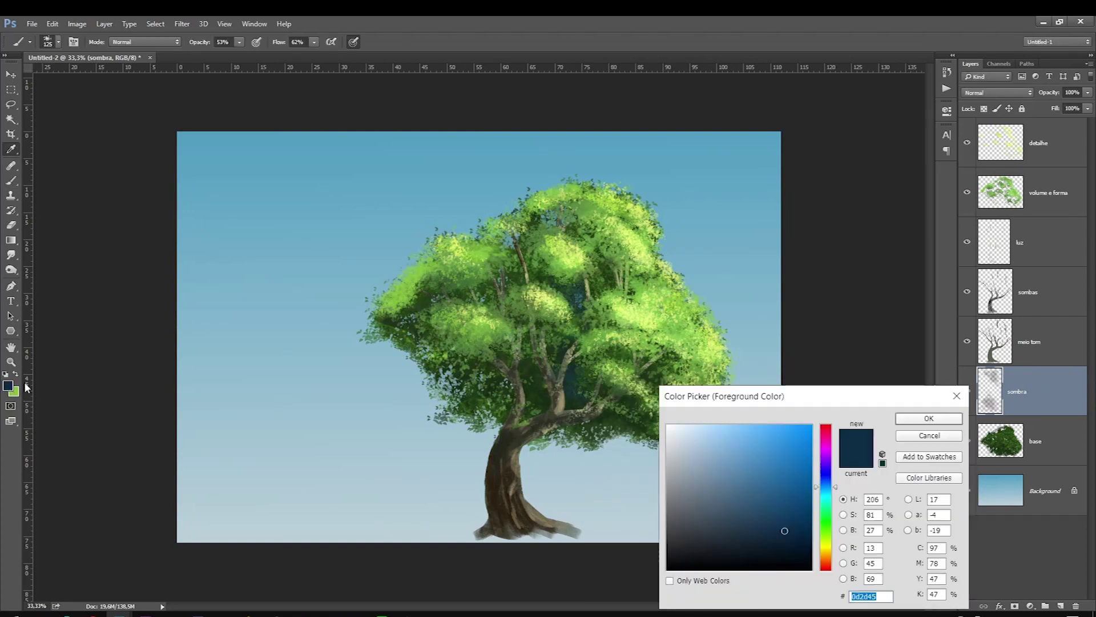
left_click(777, 555)
key("Return")
key("b")
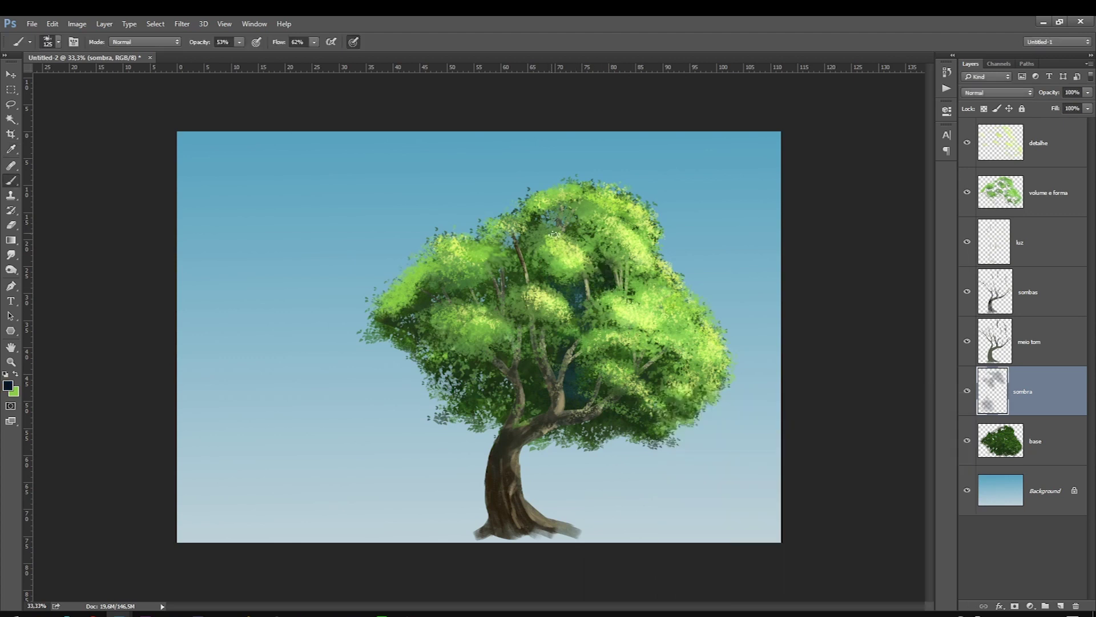
Step: Brush dark blue shadow dabs between the branches and along the canopy's left side
mouse_move(542, 364)
left_mouse_down()
mouse_move(651, 387)
mouse_move(671, 368)
left_mouse_up()
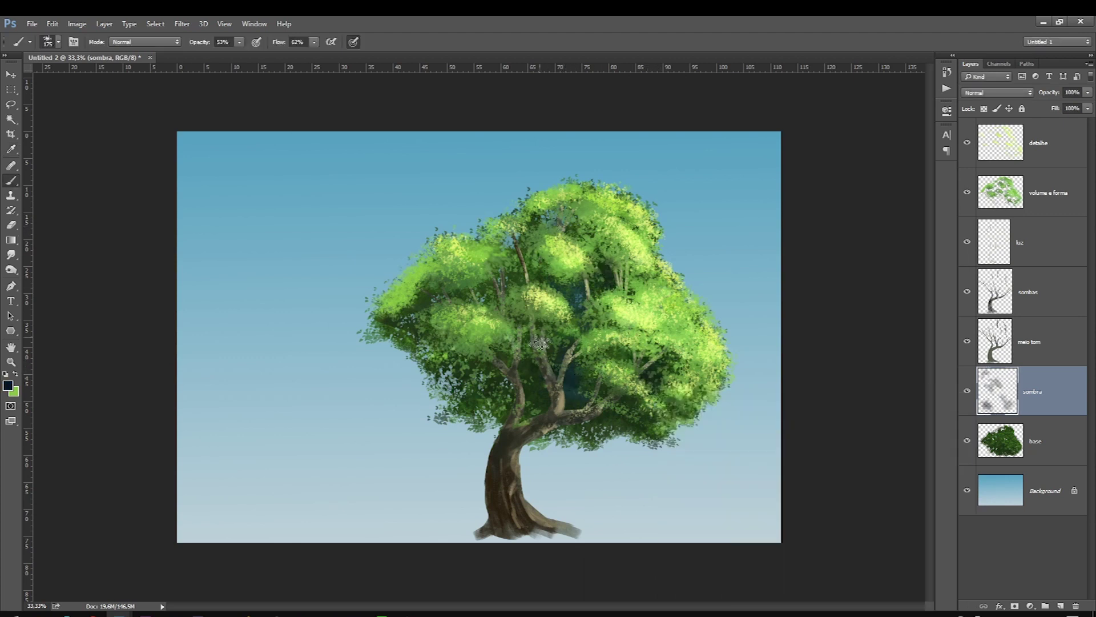
mouse_move(540, 343)
left_mouse_down()
mouse_move(574, 386)
mouse_move(520, 326)
left_mouse_up()
left_click_drag(494, 285, 479, 301)
key("bracketleft")
left_click_drag(502, 395, 478, 366)
left_click_drag(457, 292, 425, 294)
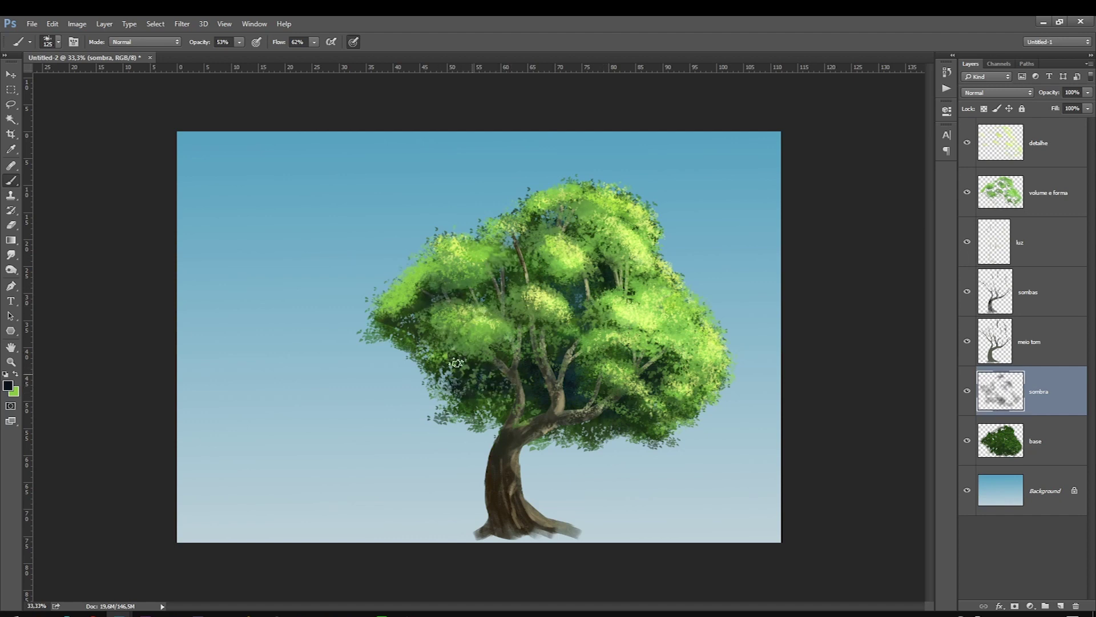
Step: Set a 90 px brush on sombra, then select all the tree layers
key("alt+bracketleft")
key("e")
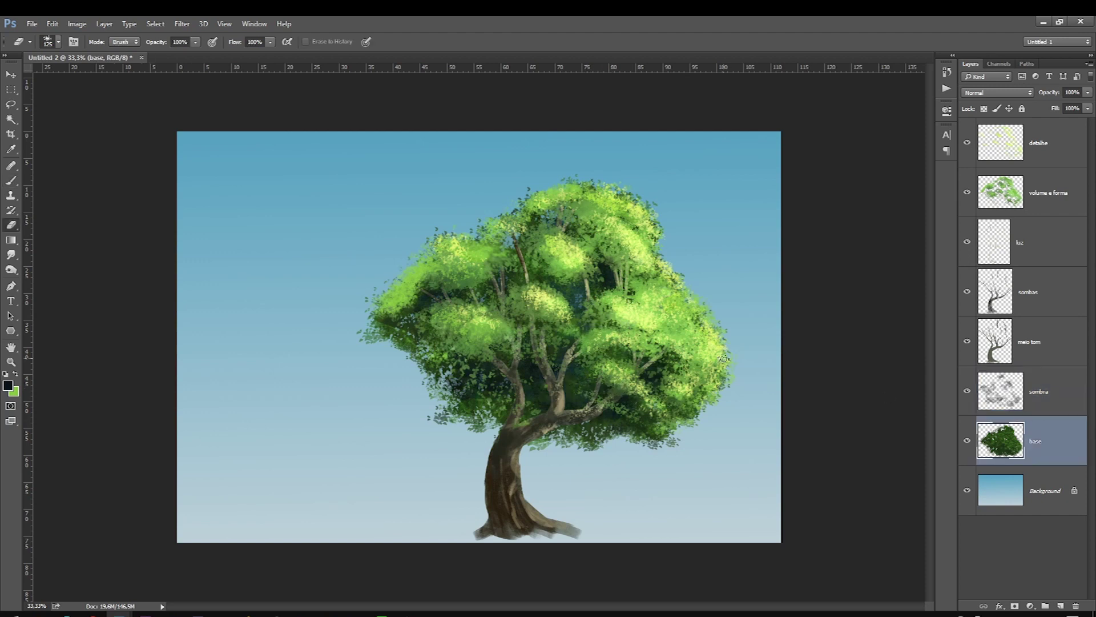
key("alt+bracketright")
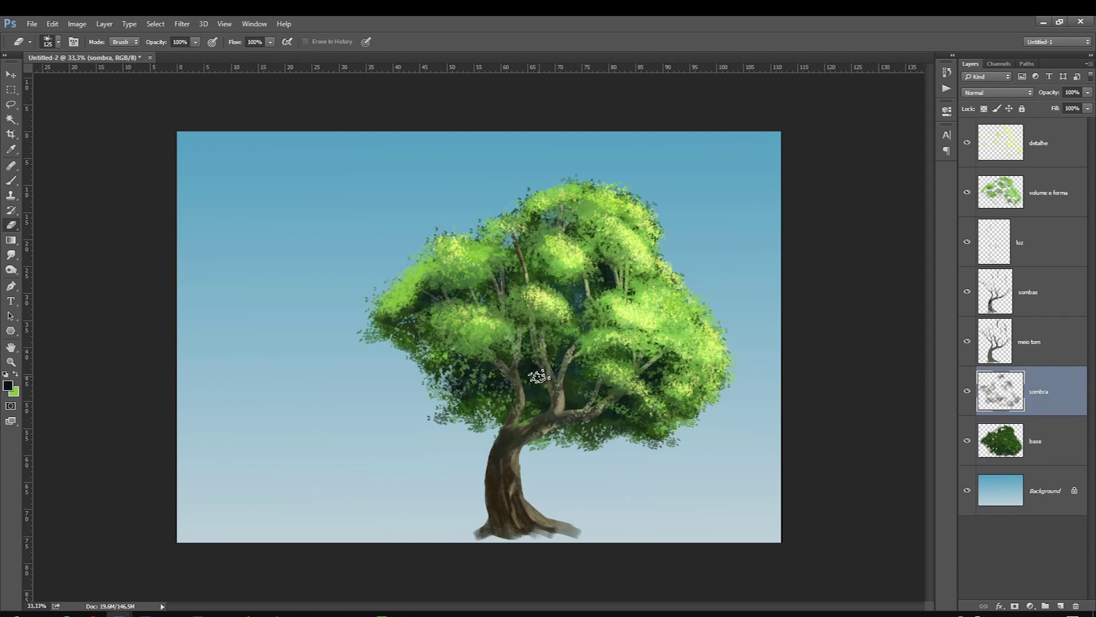
right_click(542, 377)
left_click_drag(693, 491, 693, 508)
left_click(626, 578)
left_click(831, 476)
key("alt+bracketleft")
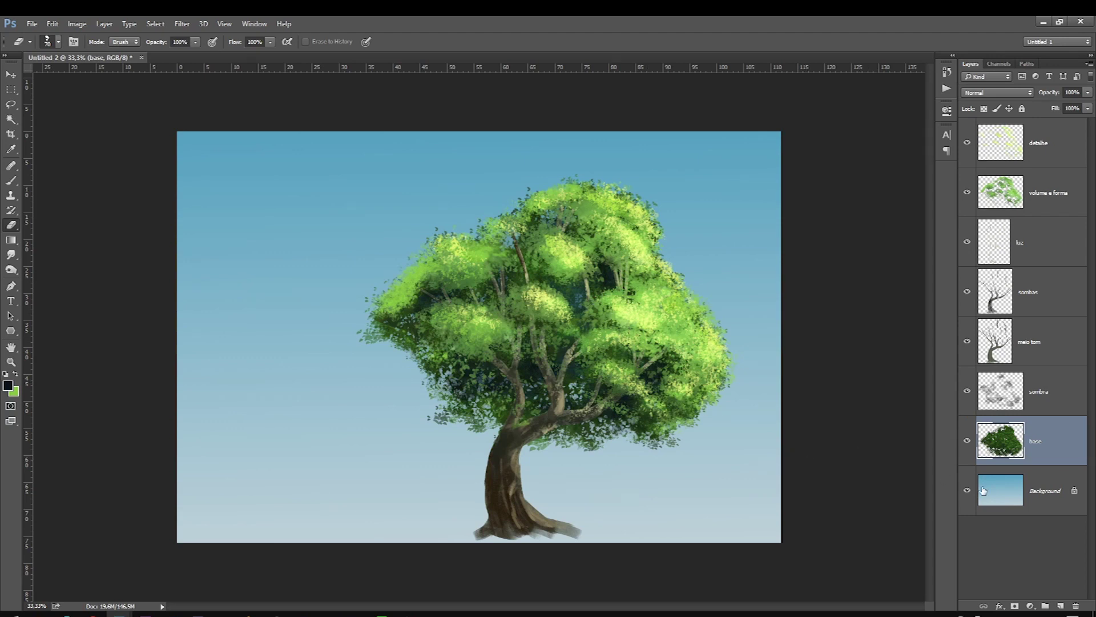
left_click(1038, 159, "shift")
Step: Group the tree layers and scale the group up slightly, nudging it down and right
key("ctrl+g")
key("ctrl+t")
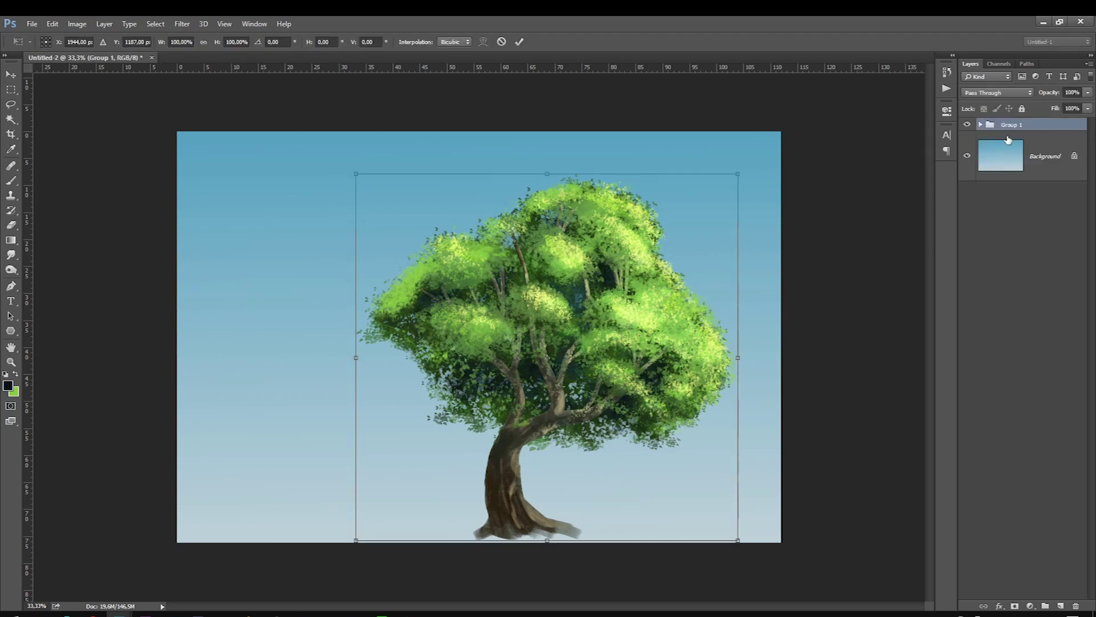
left_click_drag(351, 177, 318, 140)
left_click_drag(318, 537, 298, 553)
mouse_move(338, 470)
left_mouse_down()
mouse_move(422, 485)
mouse_move(360, 473)
left_mouse_up()
left_click_drag(314, 568, 333, 545)
mouse_move(379, 475)
left_mouse_down()
mouse_move(412, 514)
mouse_move(394, 487)
left_mouse_up()
key("Return")
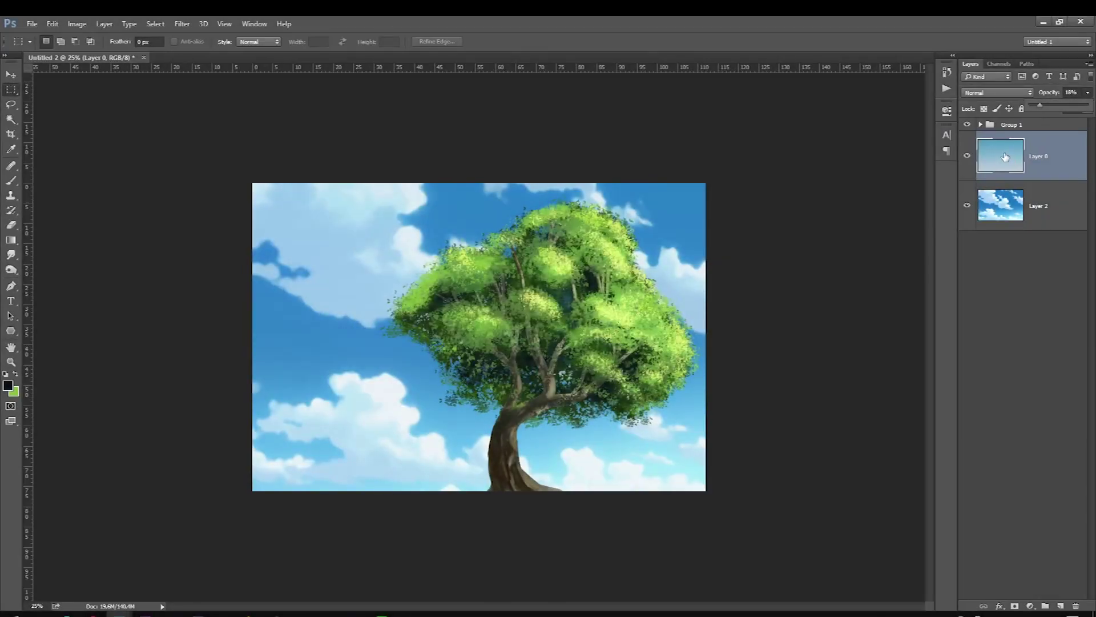
Step: Compare backgrounds, then hide the cloudy-sky photo and make the blue gradient 100% opaque
left_click(967, 156)
left_click(968, 157)
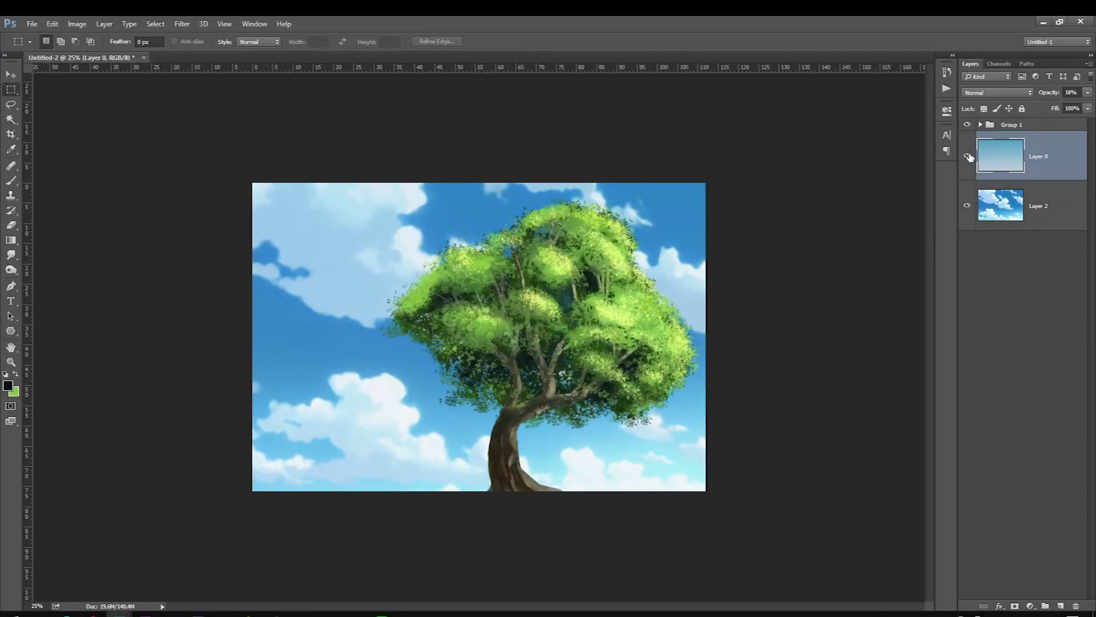
left_click(967, 156)
left_click(968, 156)
left_click(1089, 92)
key("Delete")
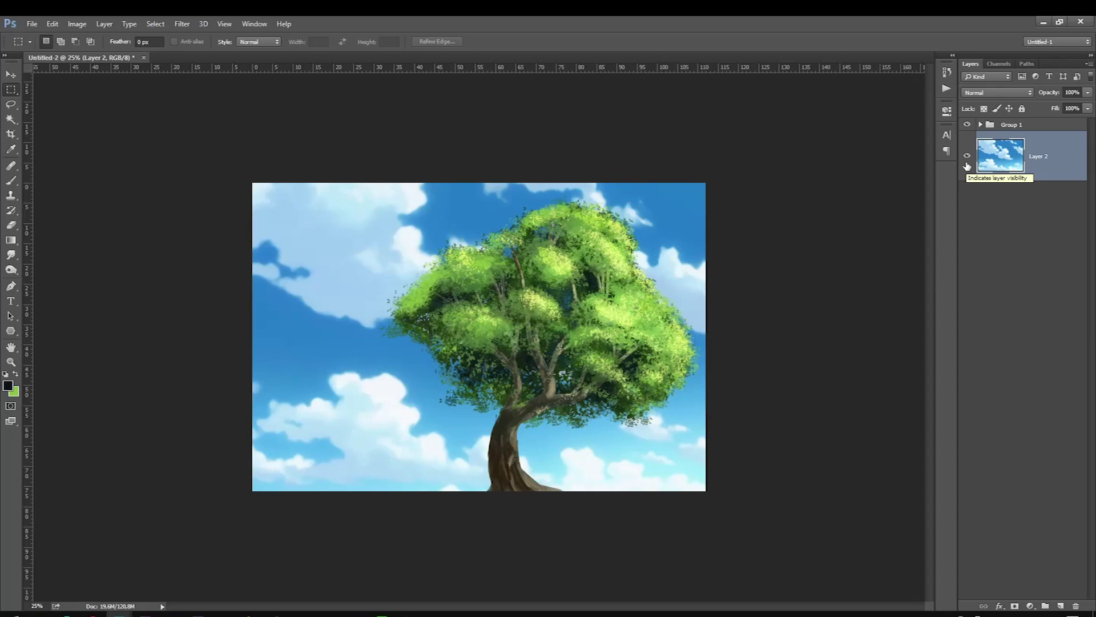
left_click(967, 156)
left_click(968, 164)
key("ctrl+z")
left_click(968, 205)
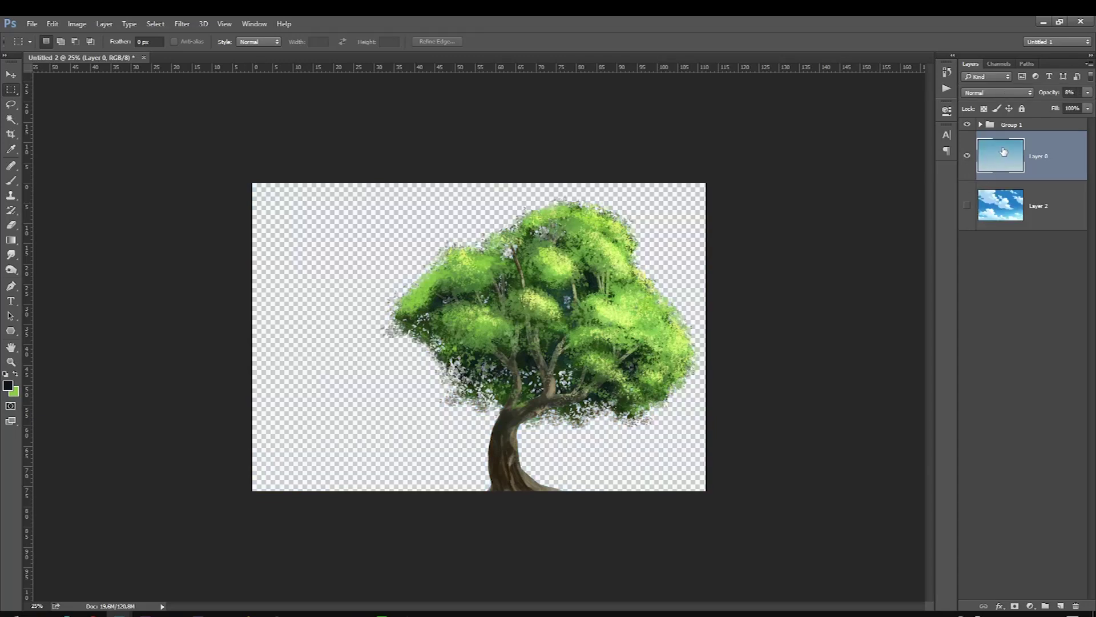
left_click_drag(1088, 93, 1091, 106)
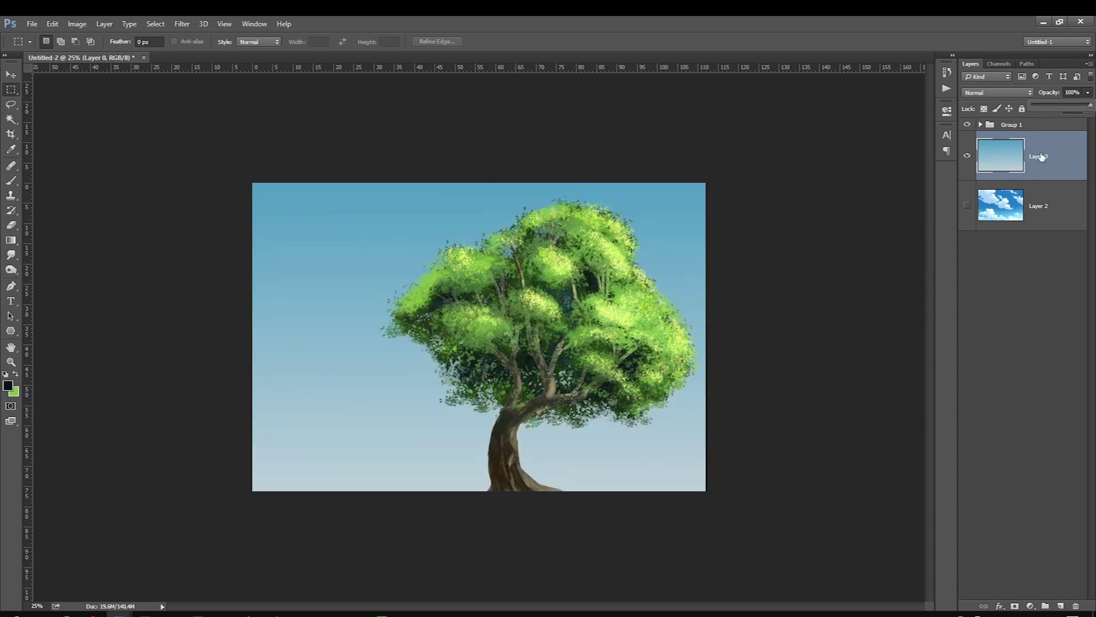